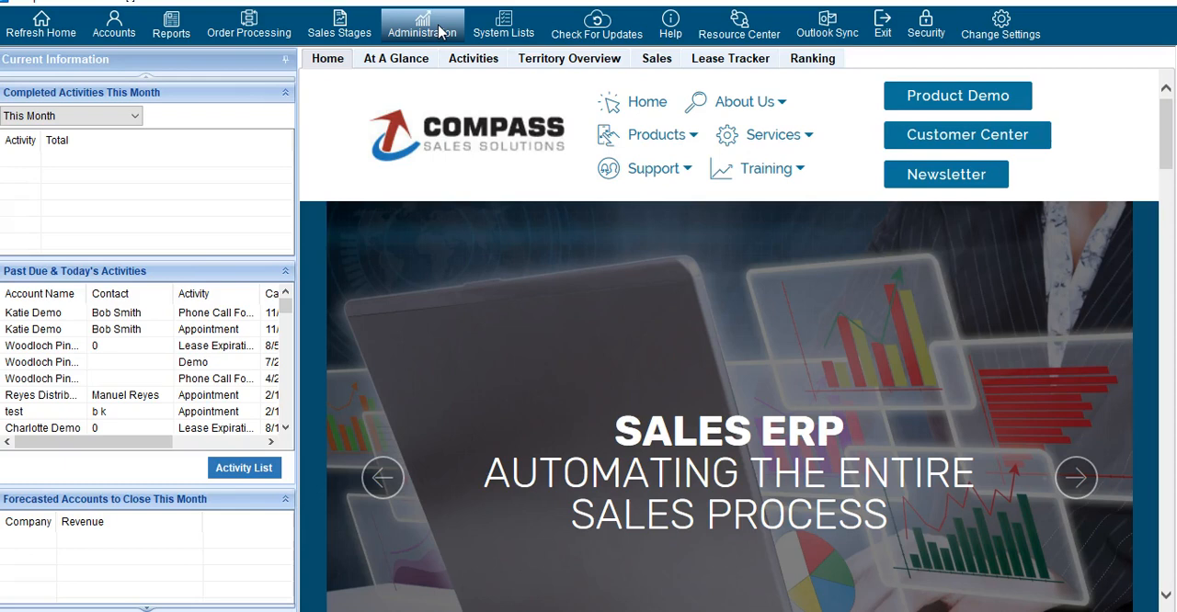
Open the administrator control panel and bring up the Equipment Vendors list
left_click(438, 32)
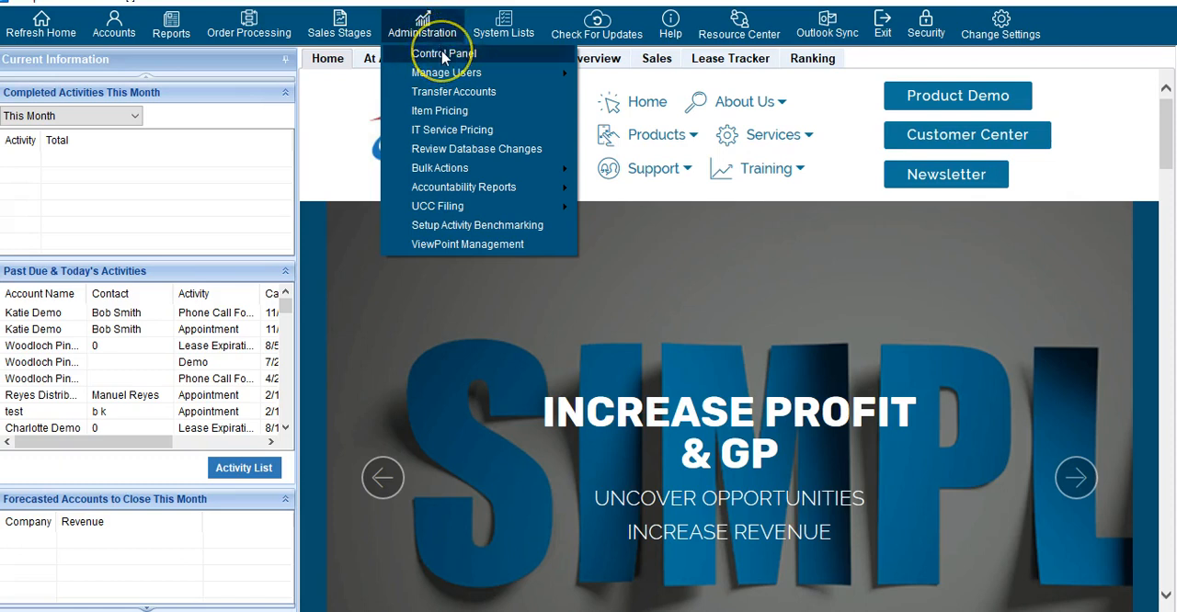
left_click(444, 55)
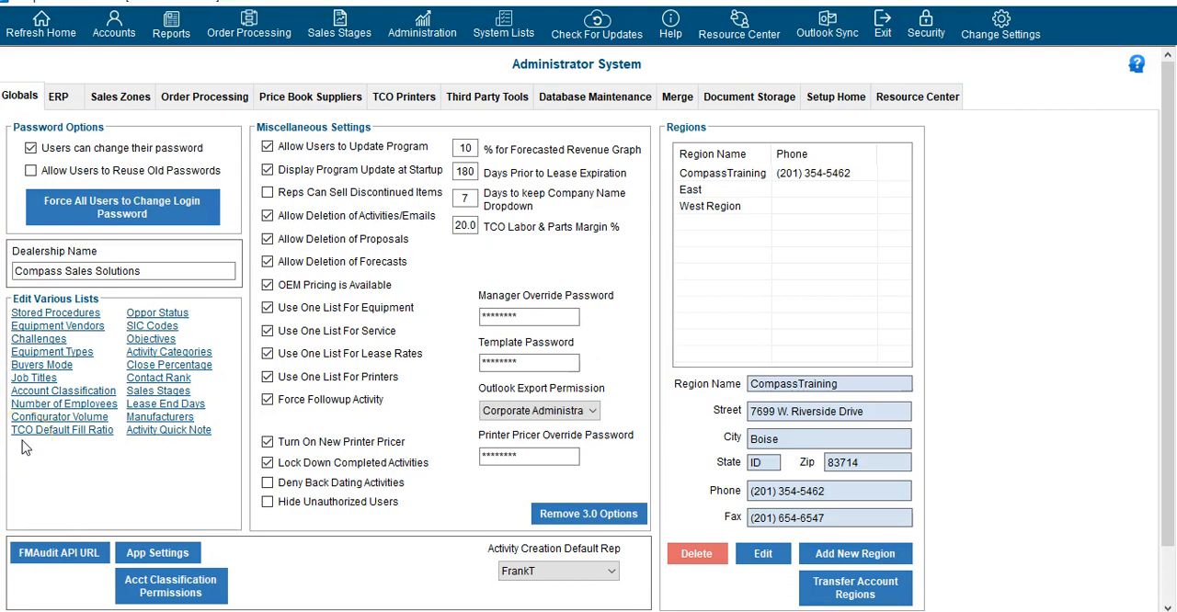
left_click(63, 327)
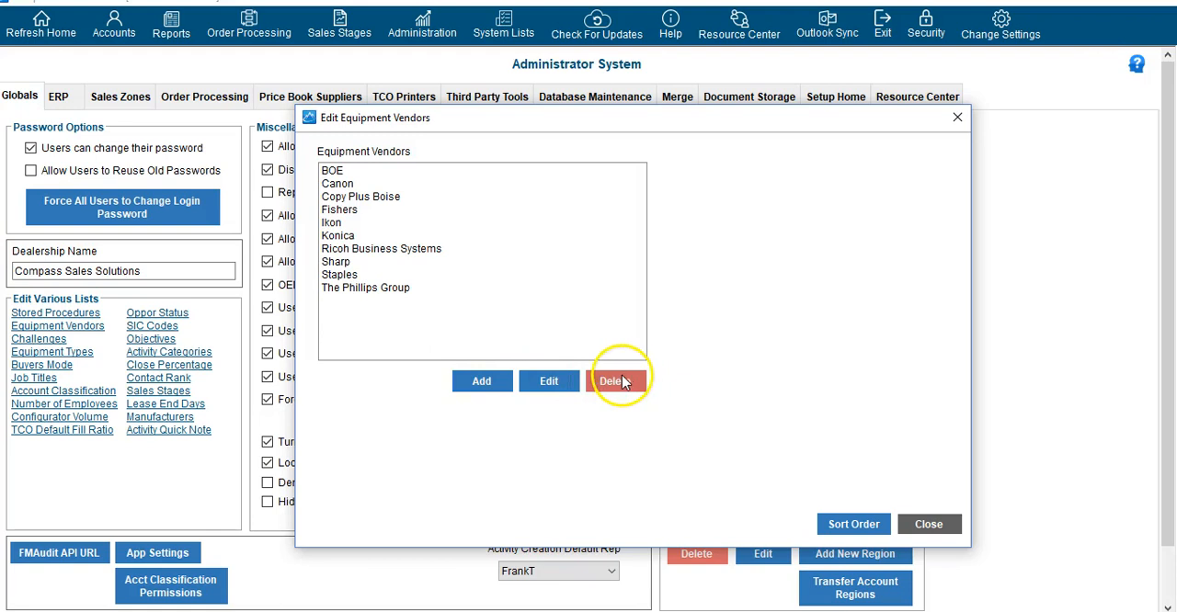
View the add form and the edit form for Ricoh Business Systems in the equipment vendors list, and close it without saving
left_click(481, 380)
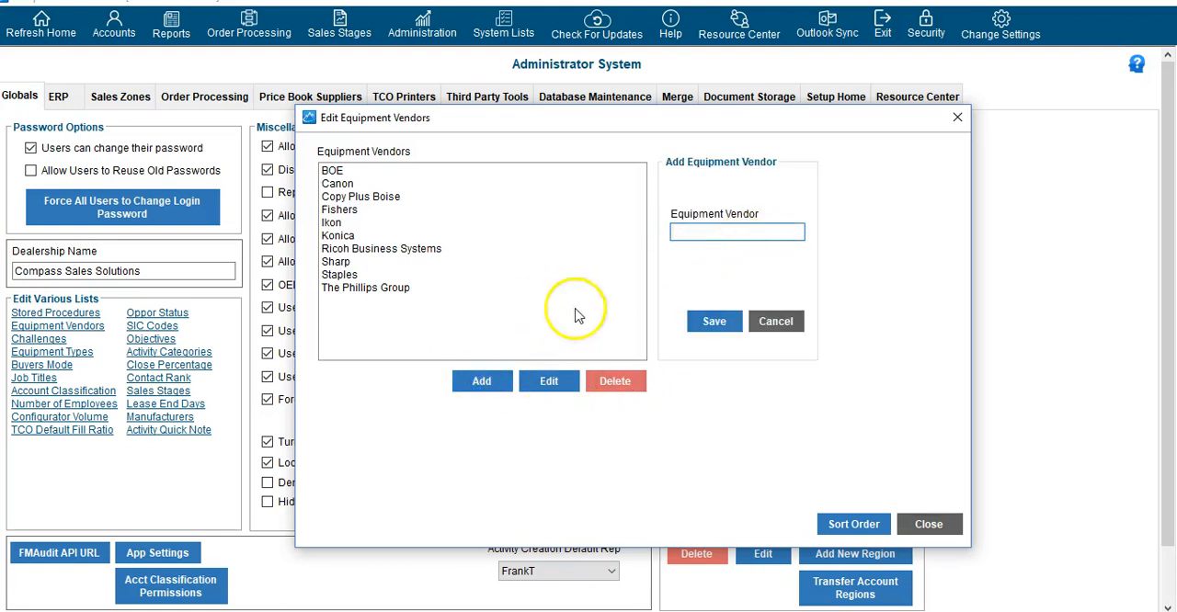
left_click(549, 381)
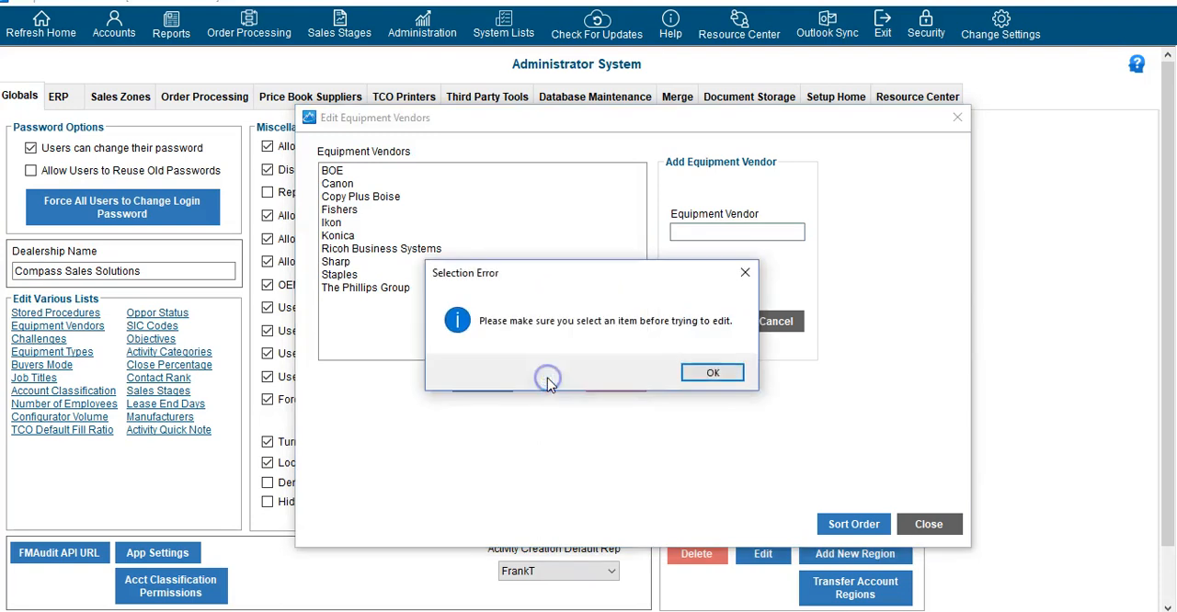
left_click(707, 377)
left_click(397, 250)
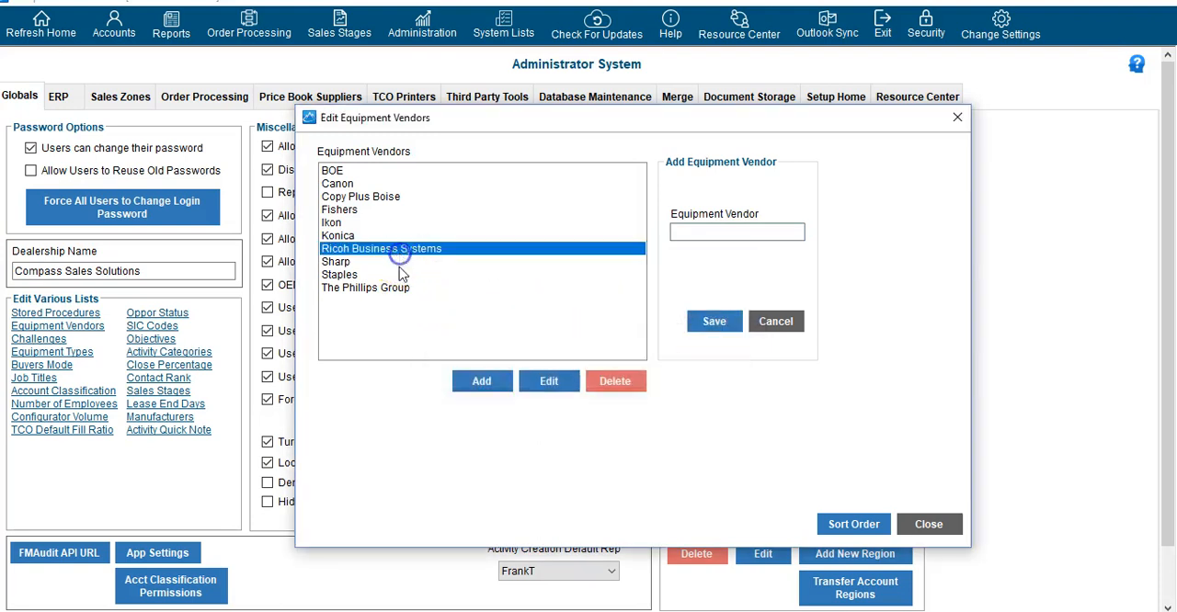
left_click(544, 383)
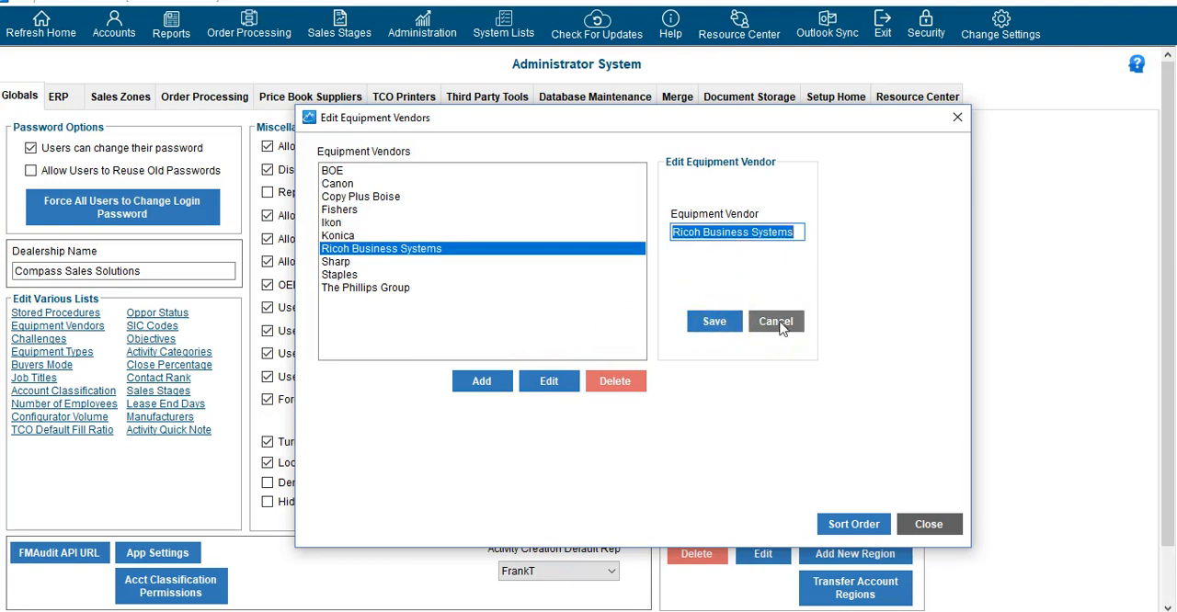
left_click(934, 528)
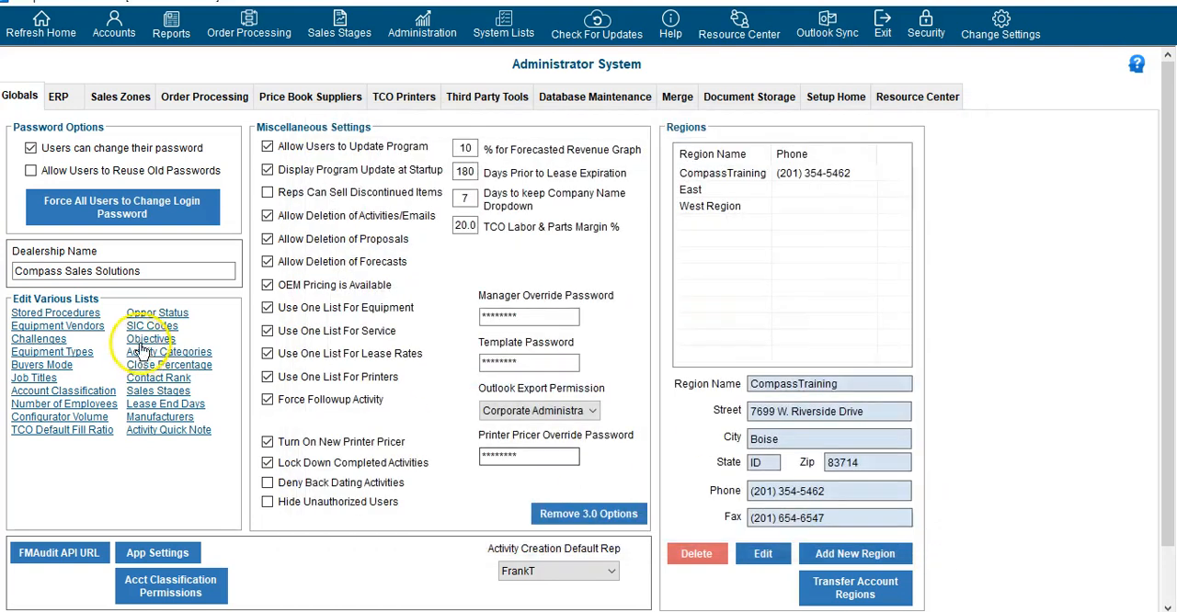
Review the entries in the Challenges list and the Objectives list, closing each one
left_click(56, 342)
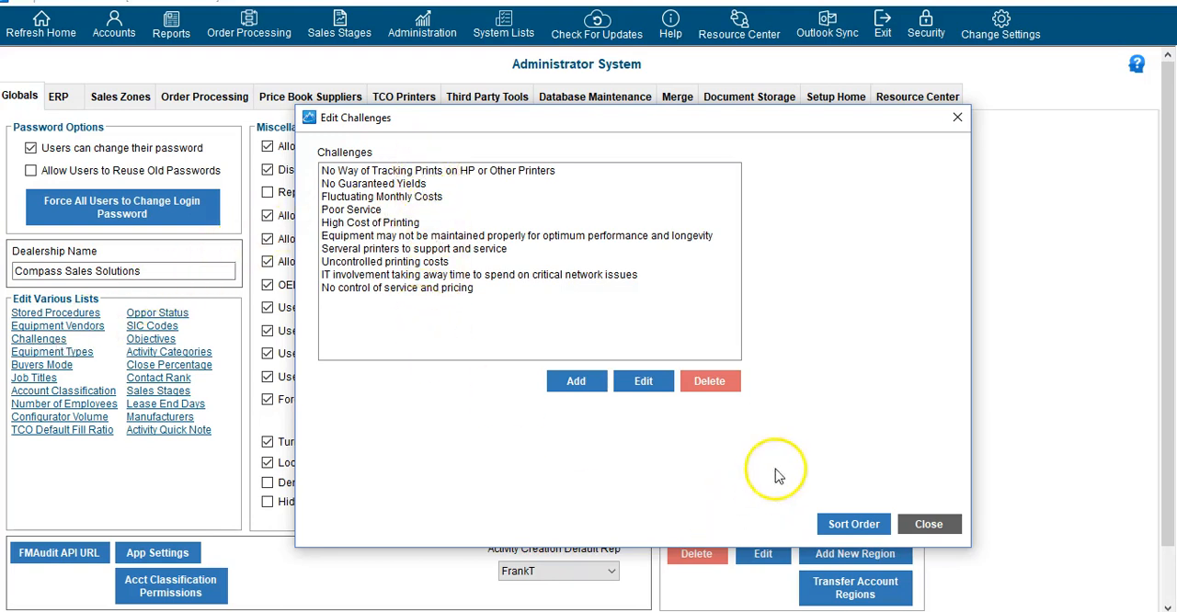
left_click(929, 524)
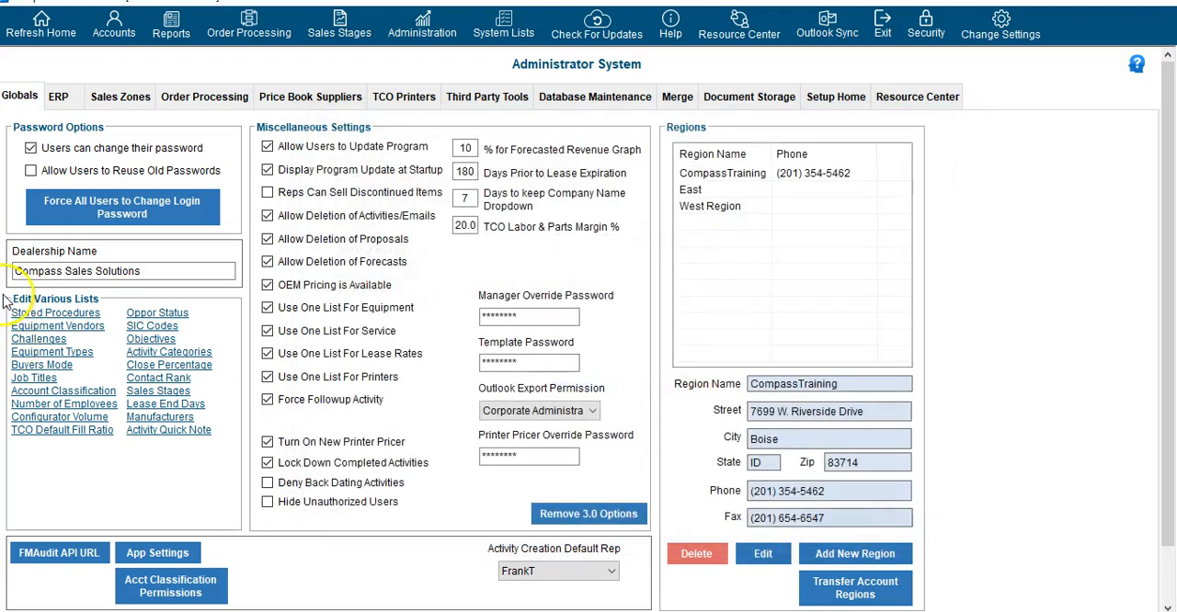
left_click(159, 340)
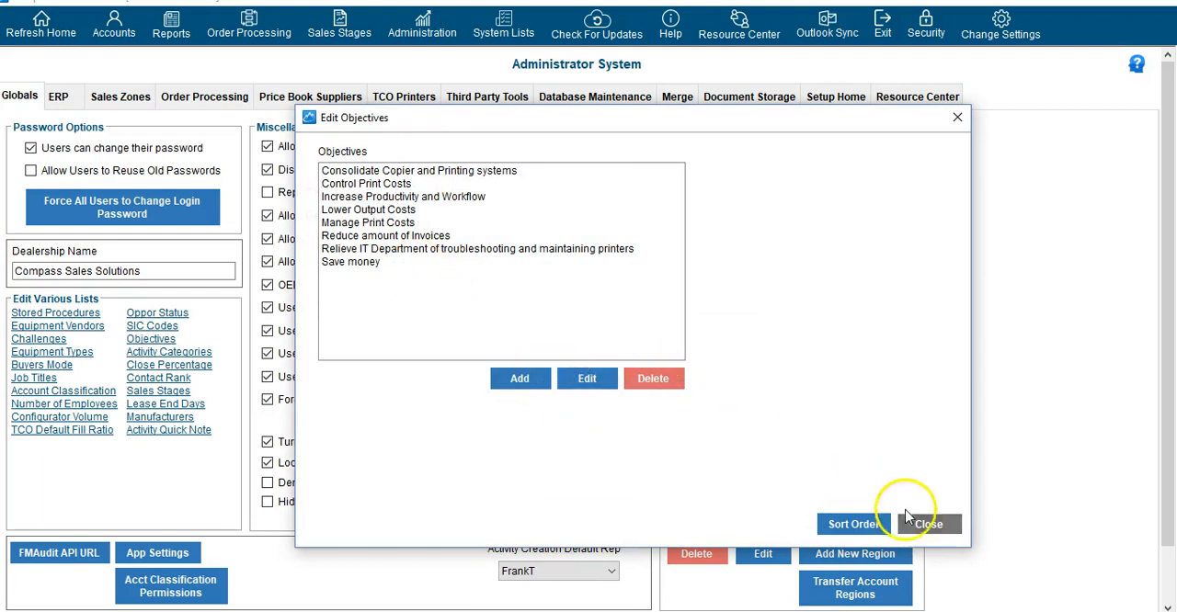
left_click(926, 528)
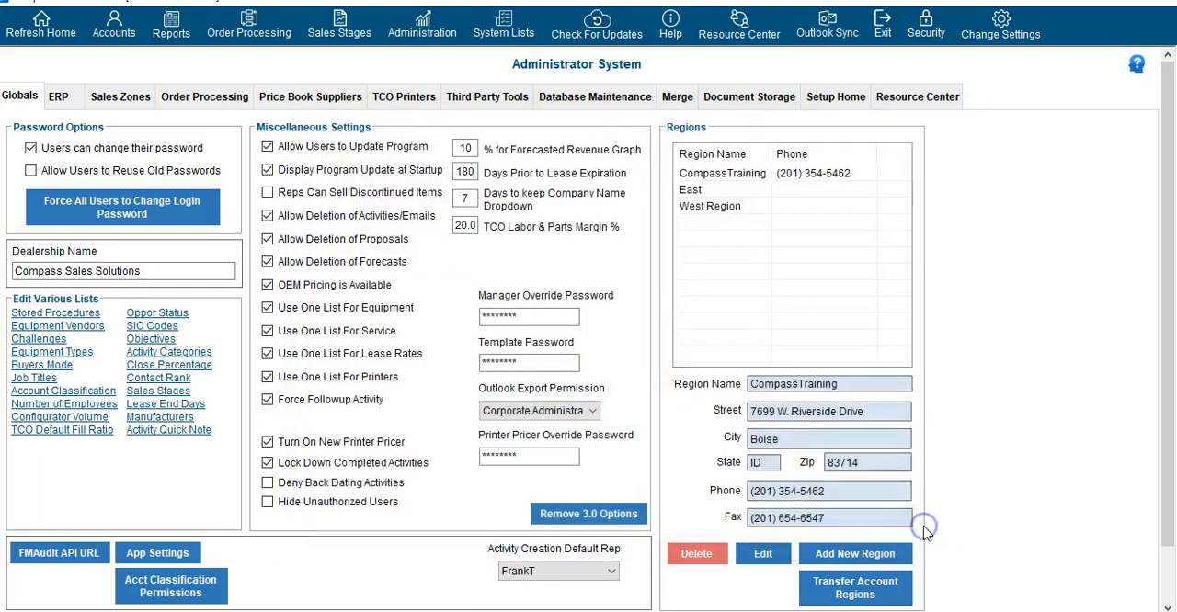
Review the entries in the Equipment Types list and the Buyers Mode list, closing each one
left_click(78, 357)
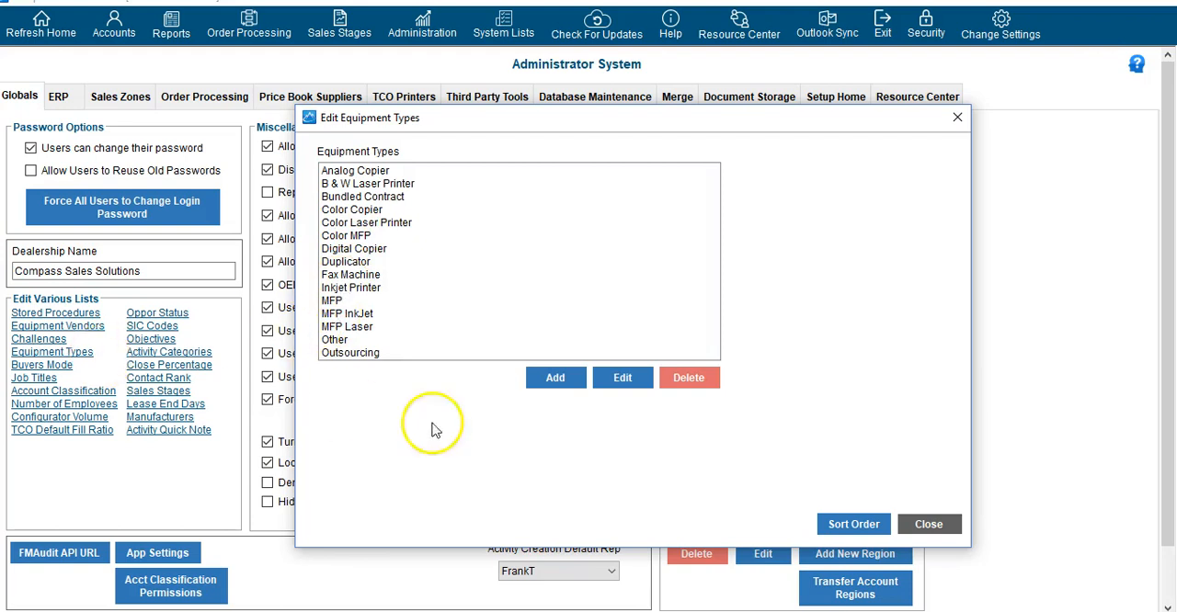
left_click(929, 524)
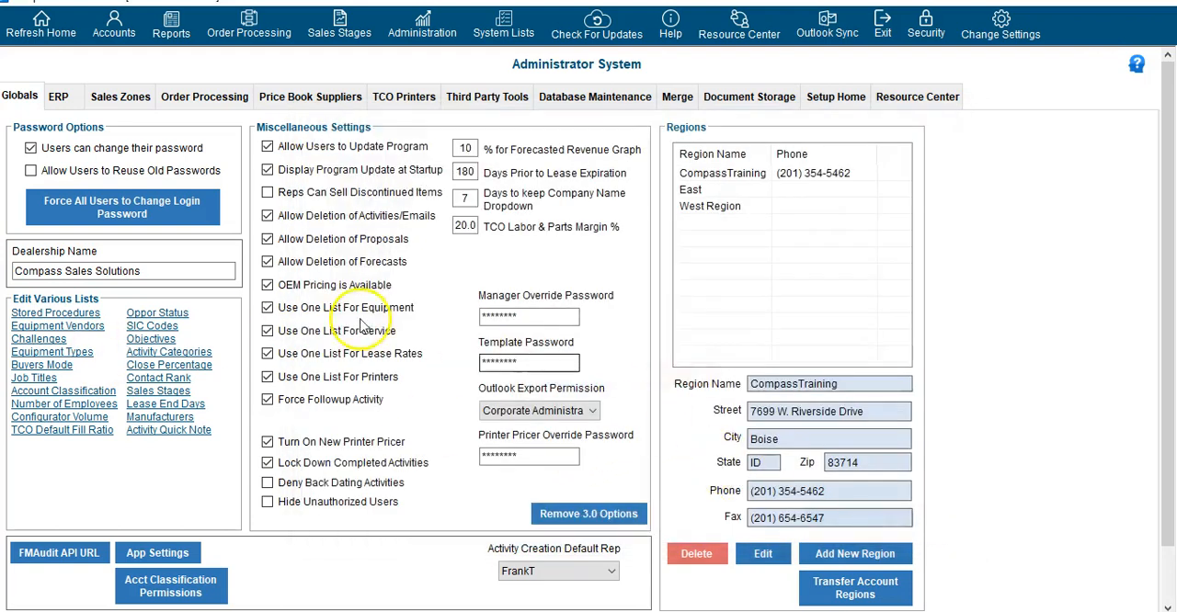
left_click(43, 366)
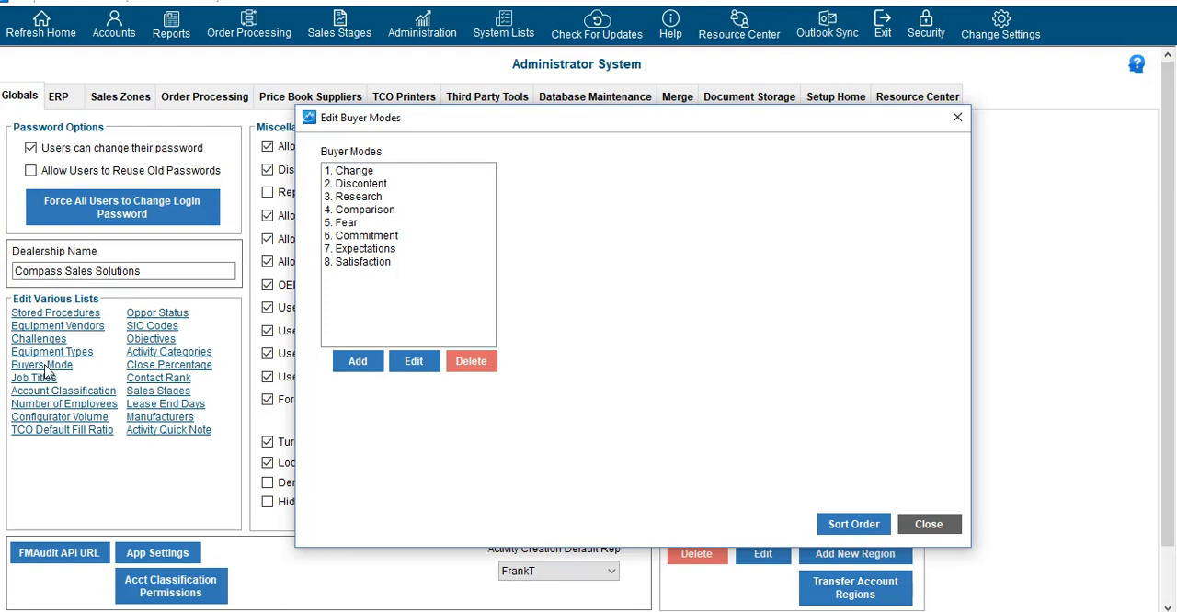
left_click(930, 525)
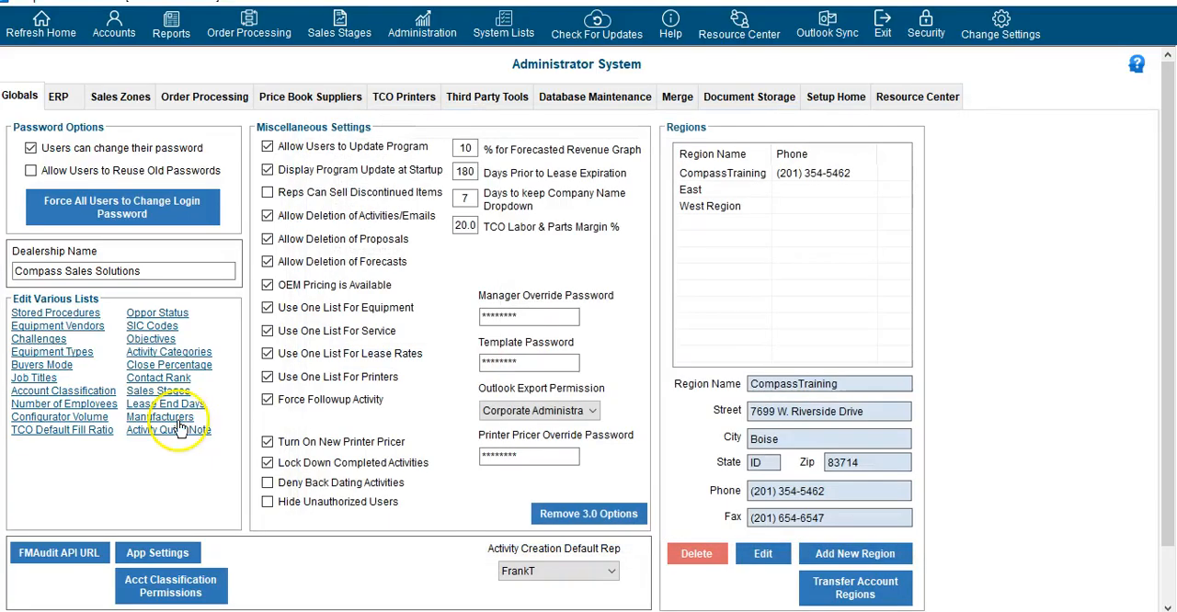
Review the Job Titles list and the Account Classification list, highlighting the Current Client and Delete Company classifications, and close both
left_click(46, 379)
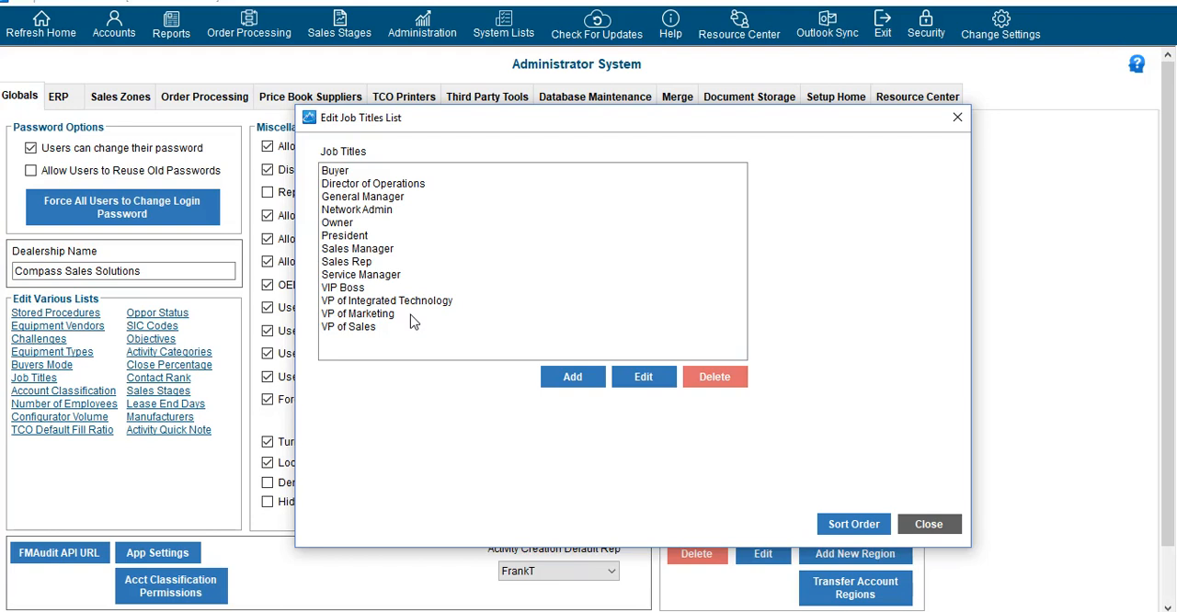
left_click(929, 524)
left_click(82, 393)
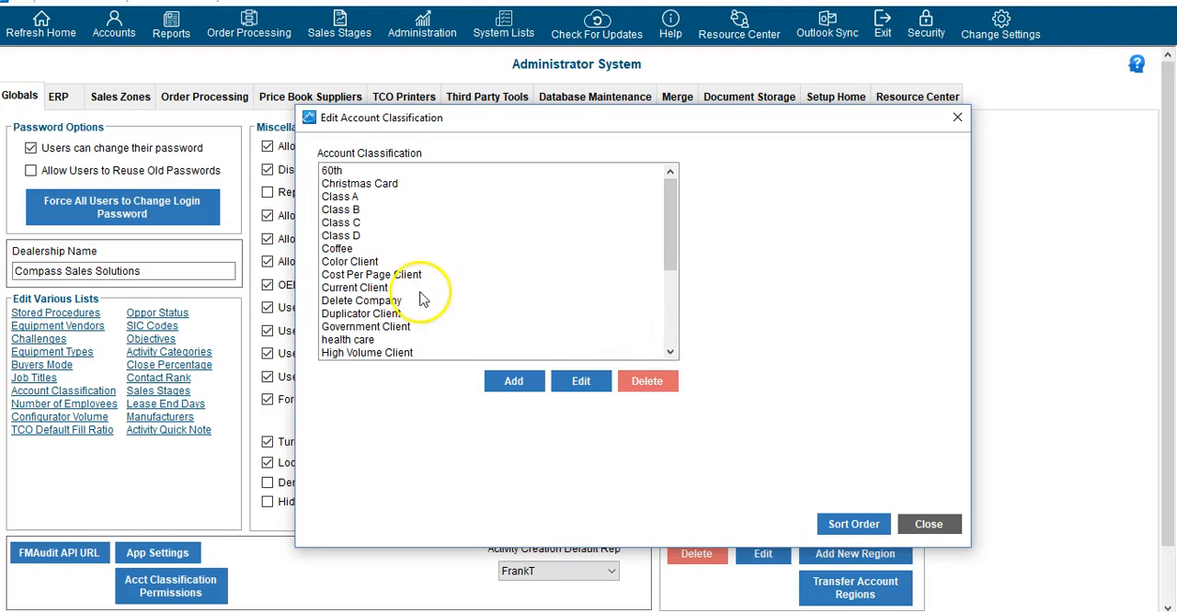
left_click(371, 289)
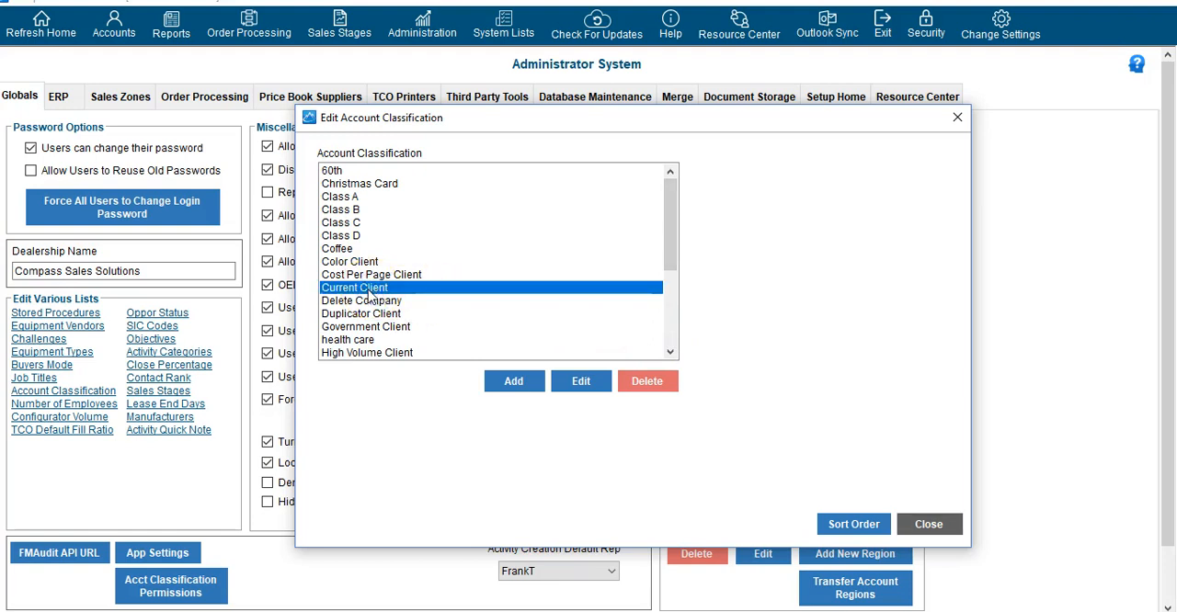
left_click(371, 303)
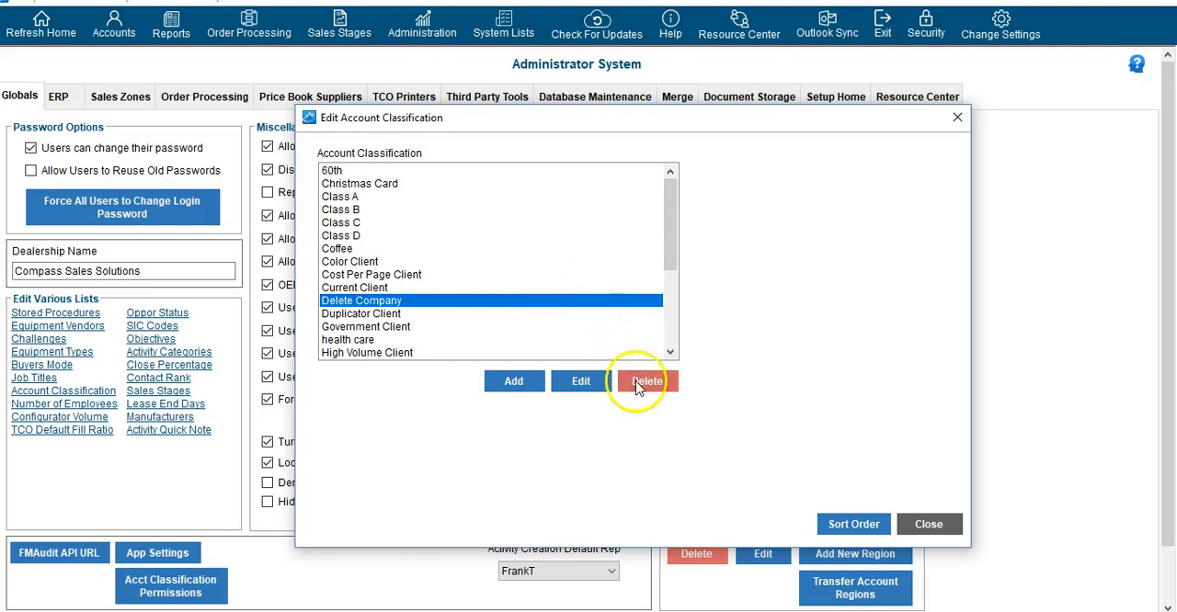
left_click(930, 525)
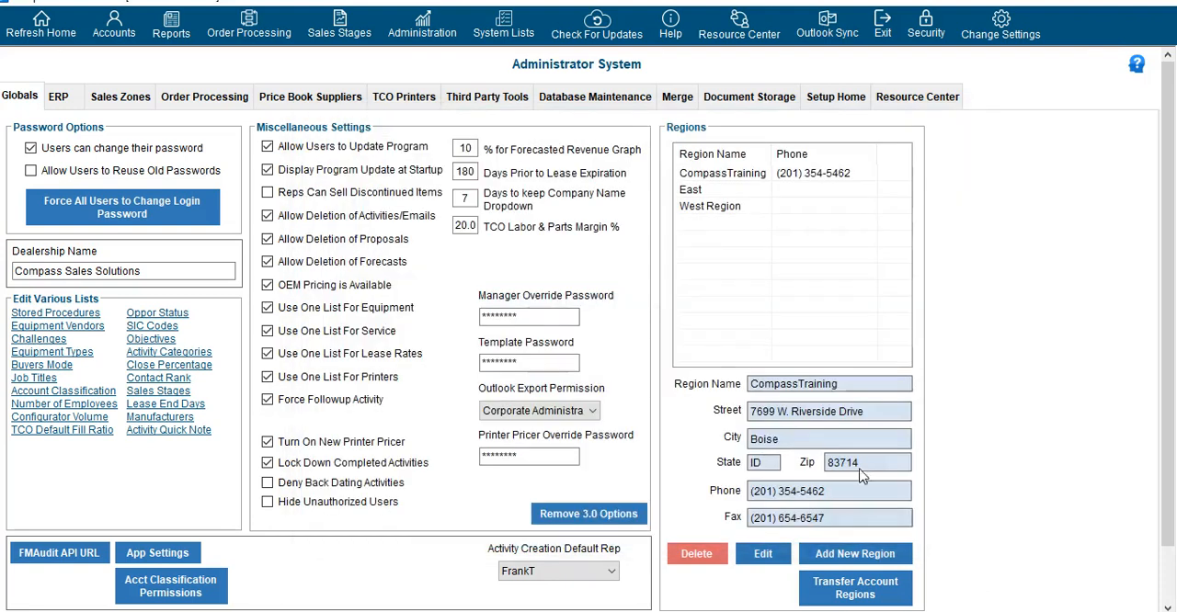
Review the Number of Employees ranges and the Configurator Volume list, closing each one
left_click(96, 404)
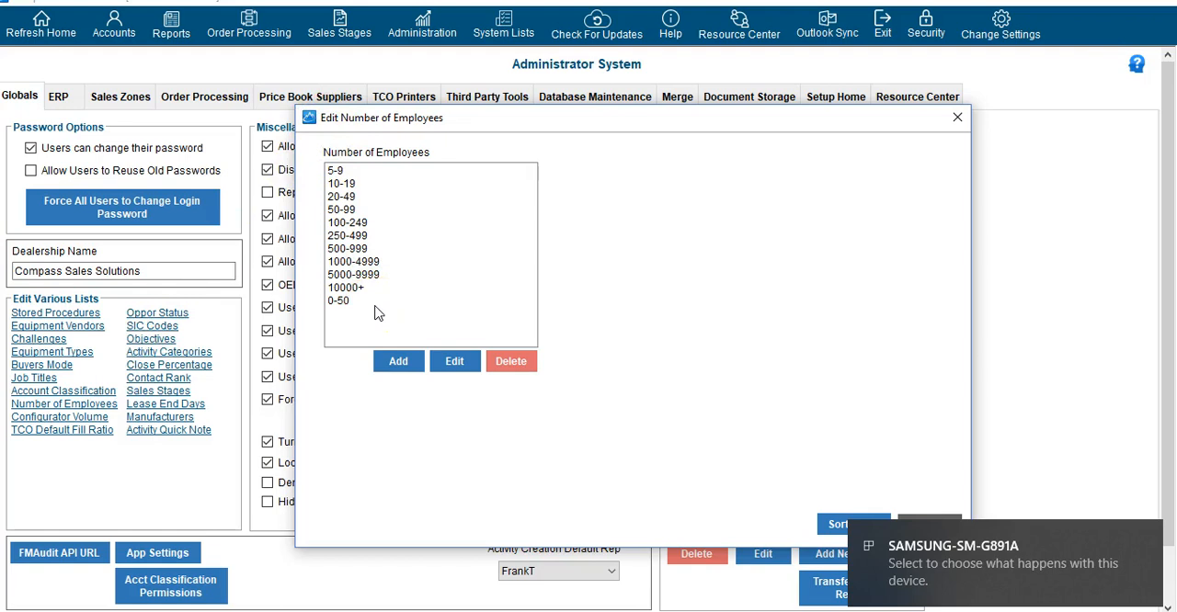
left_click(75, 419)
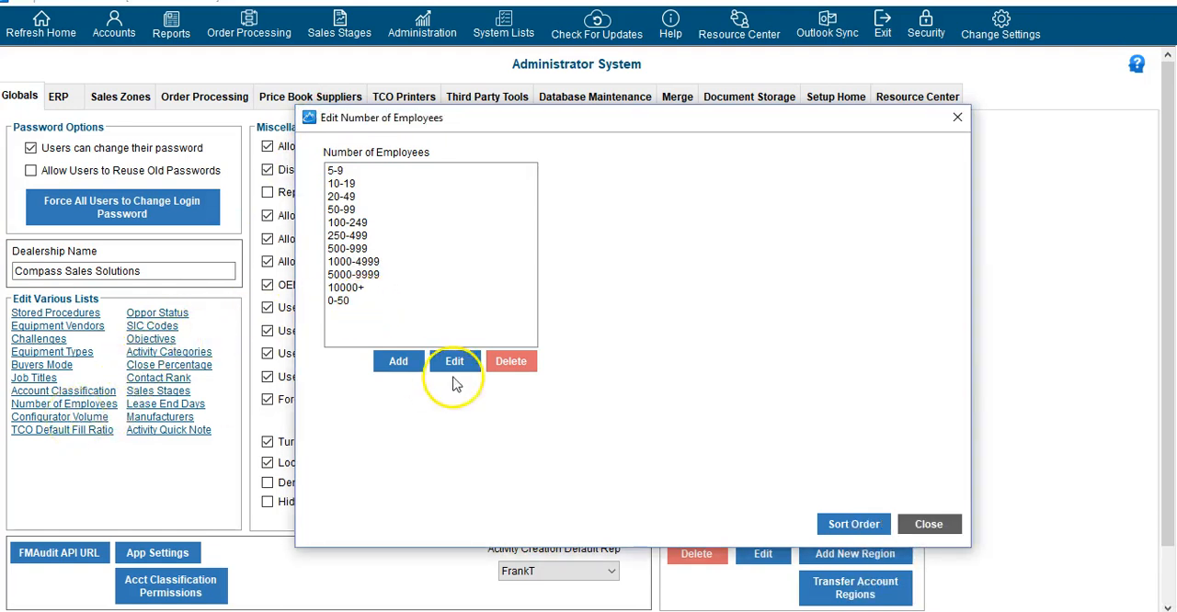
left_click(929, 524)
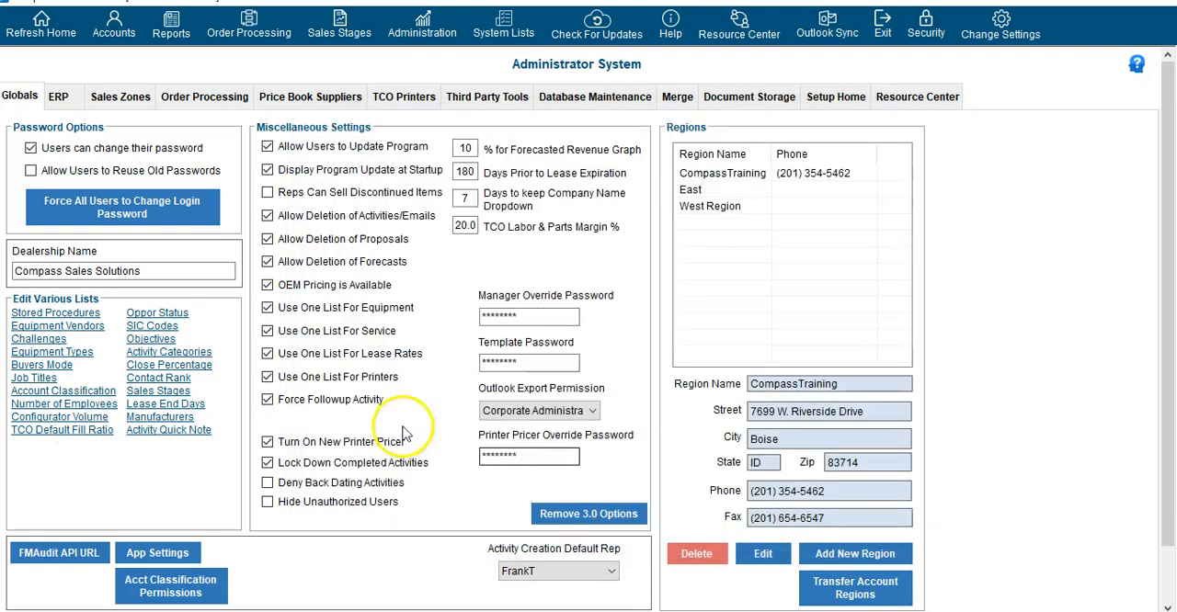
left_click(51, 418)
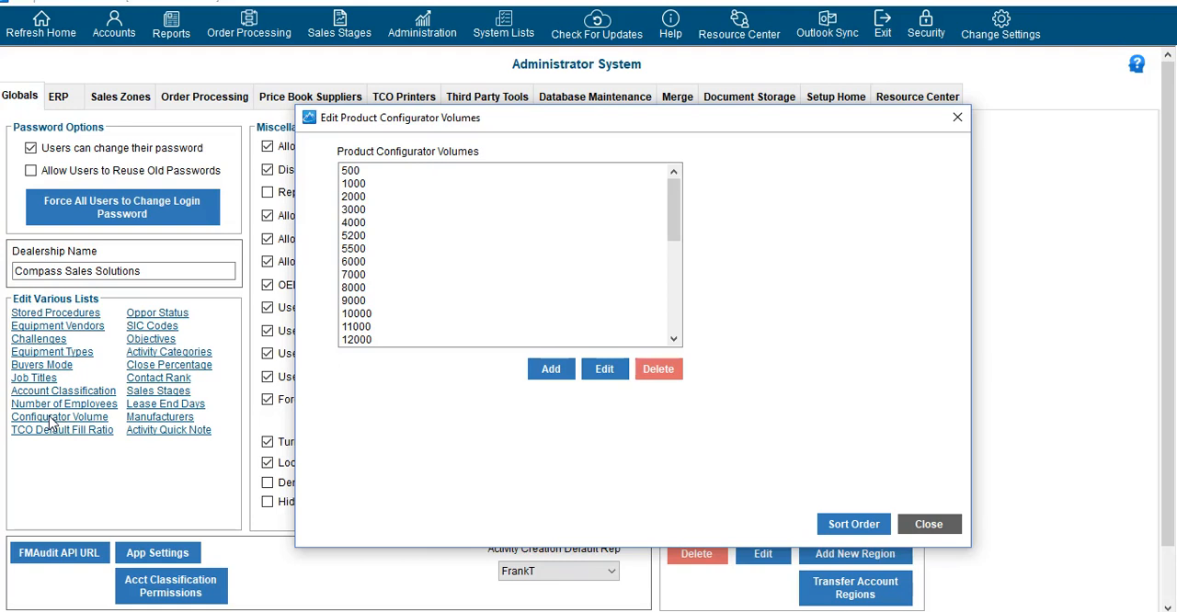
left_click(947, 530)
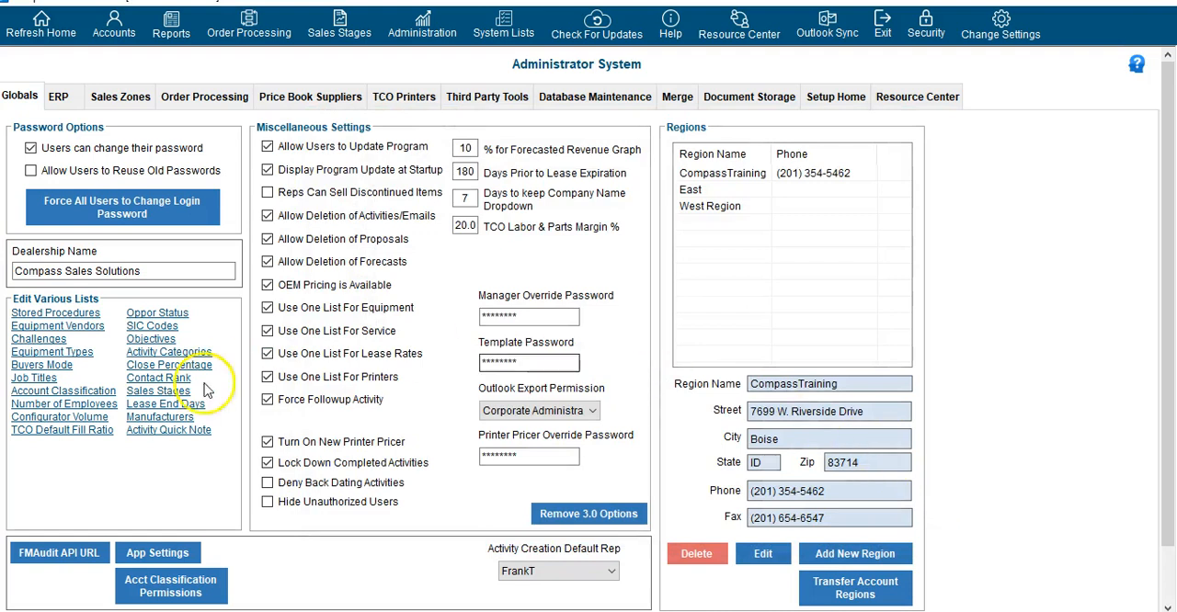
Review the TCO Default Fill Ratios and the Opportunity Status settings, closing both without changes
left_click(68, 435)
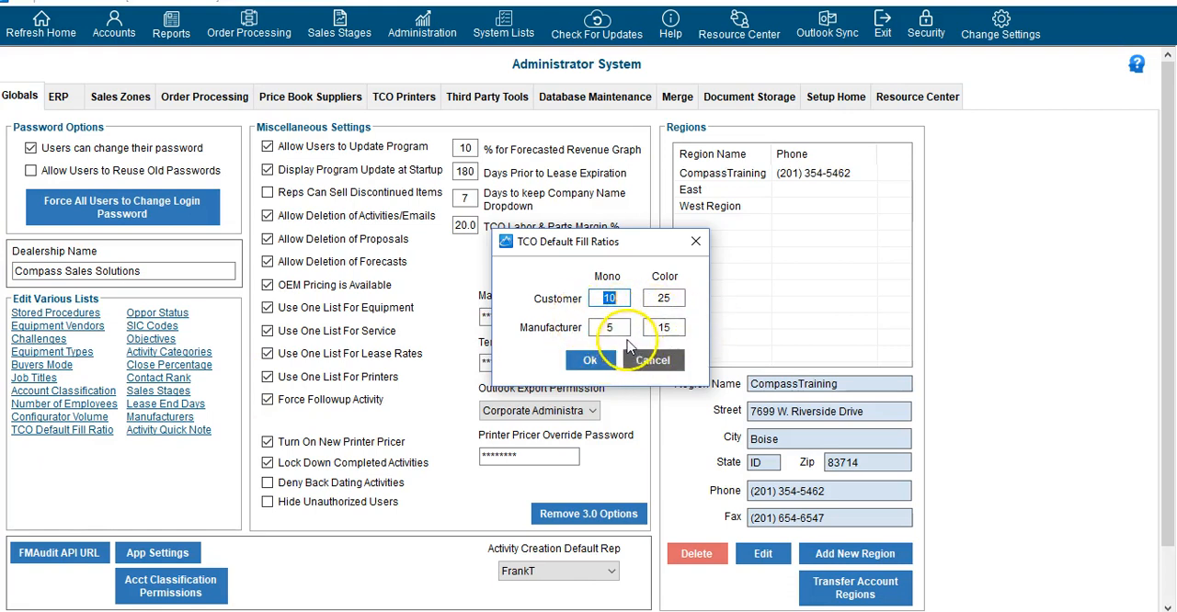
left_click(696, 243)
left_click(157, 314)
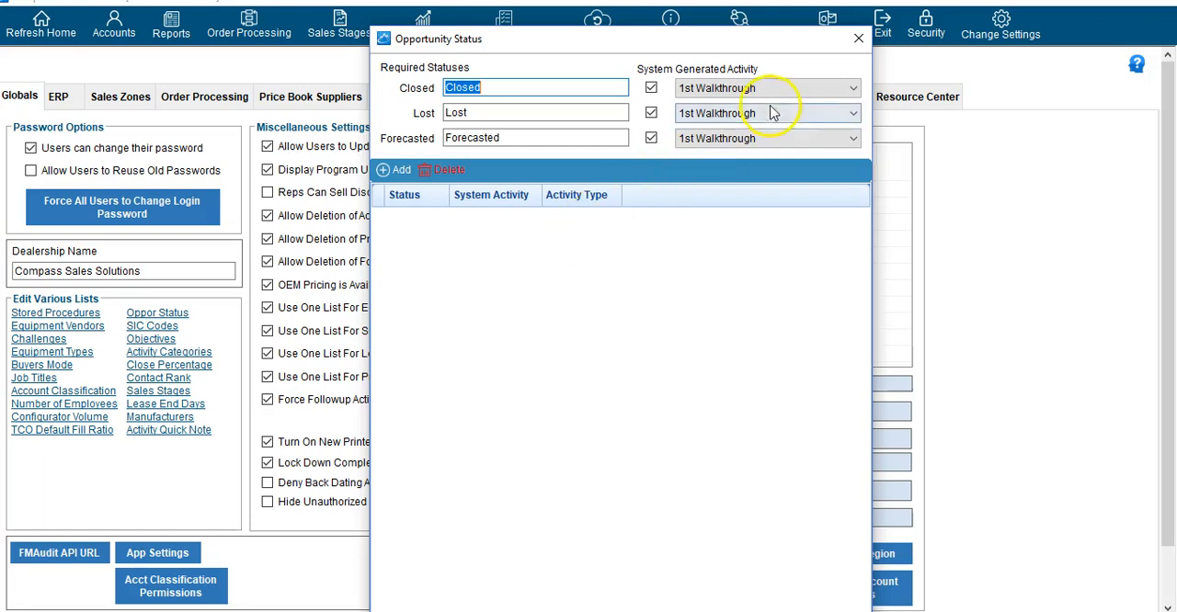
left_click(858, 39)
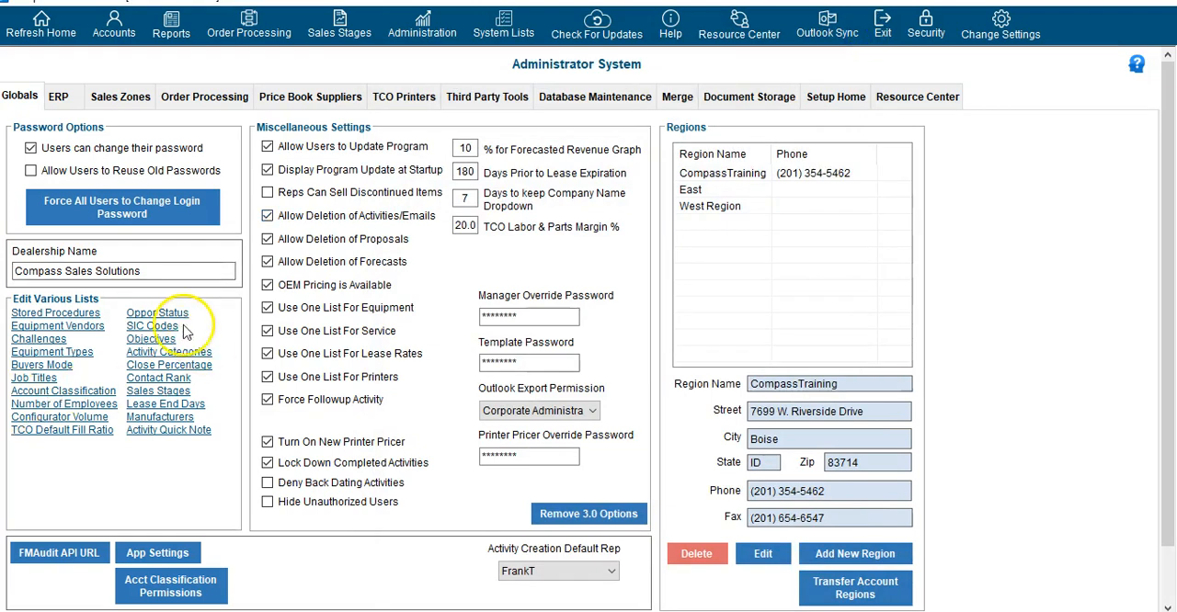
Look through the codes and descriptions in the SIC Codes list and close it
left_click(154, 326)
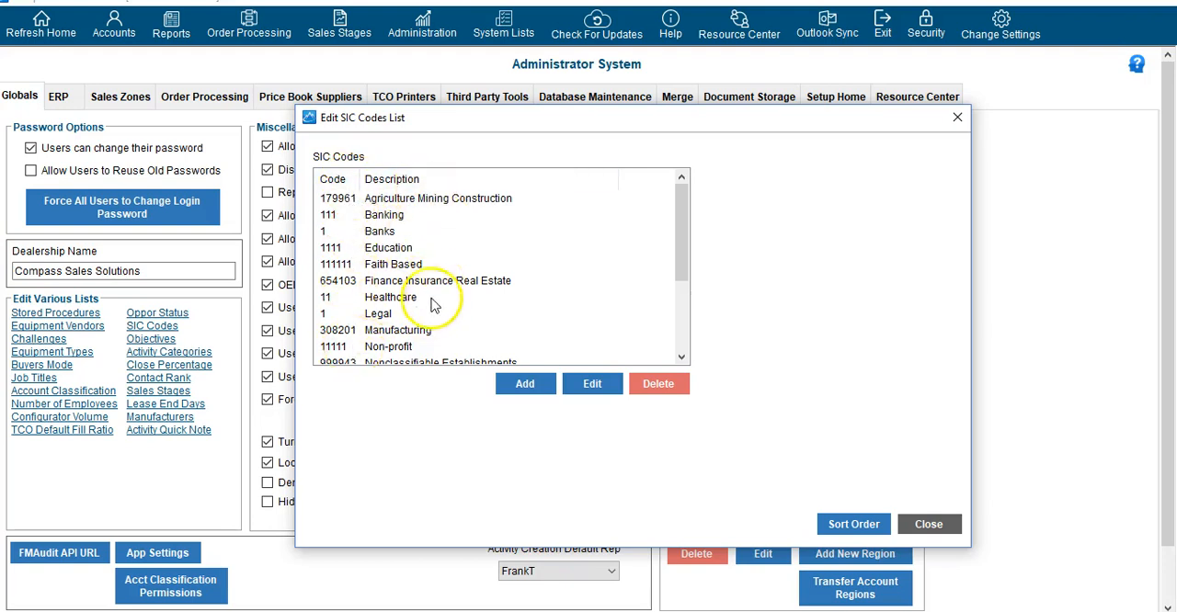
scroll(432, 292, "down", 3)
scroll(437, 288, "up", 3)
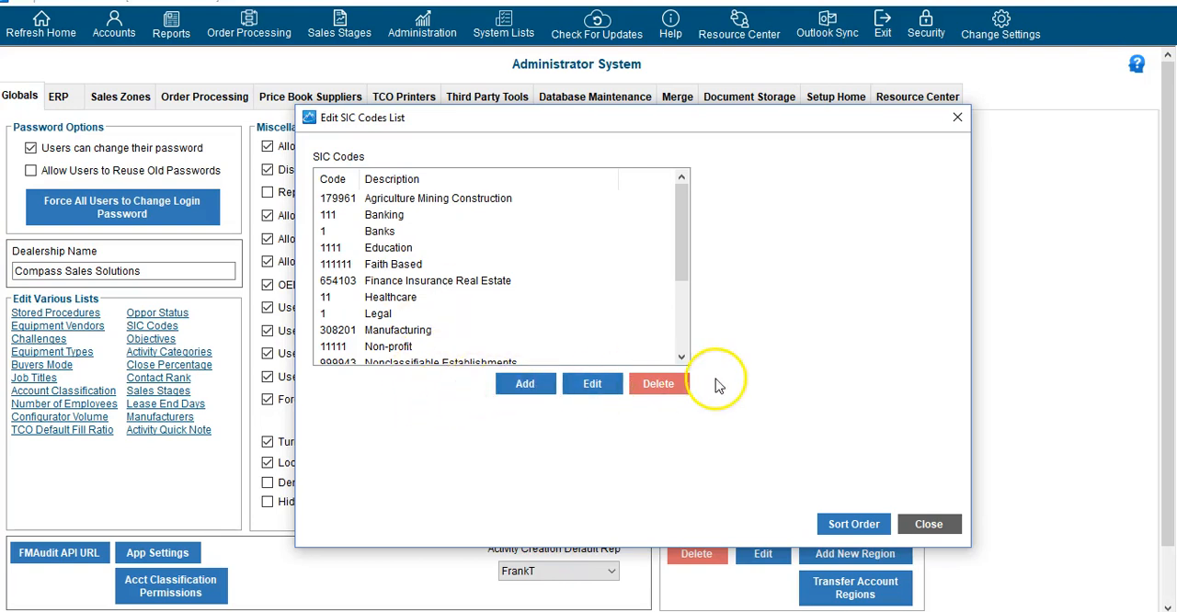
left_click(927, 524)
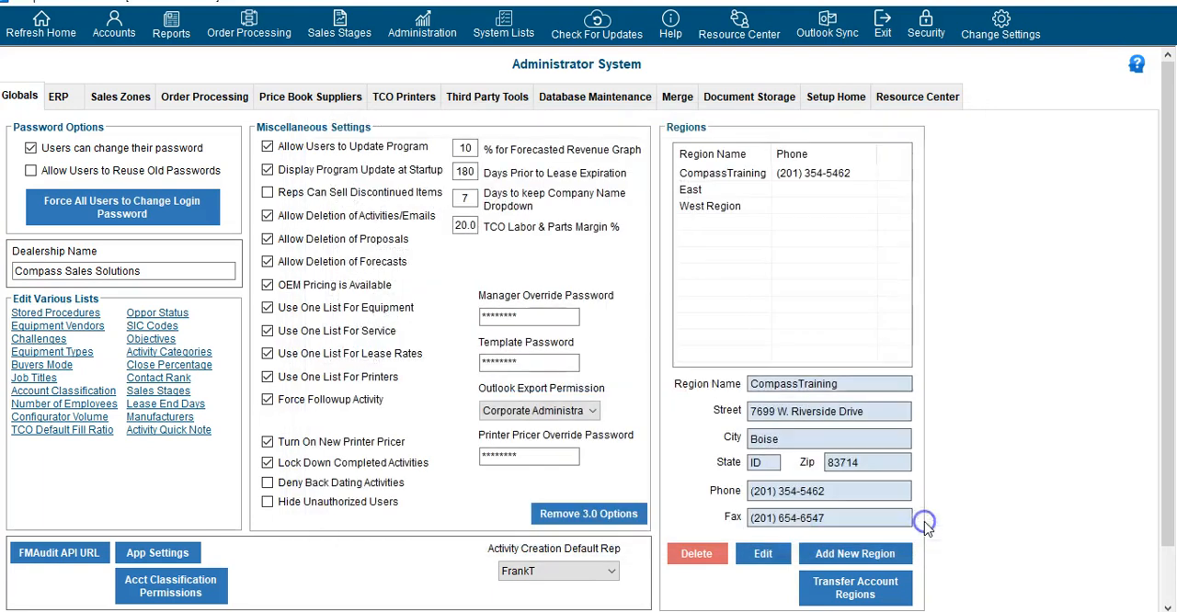
Open the Activity Categories list and look through the activities and their point values
left_click(194, 353)
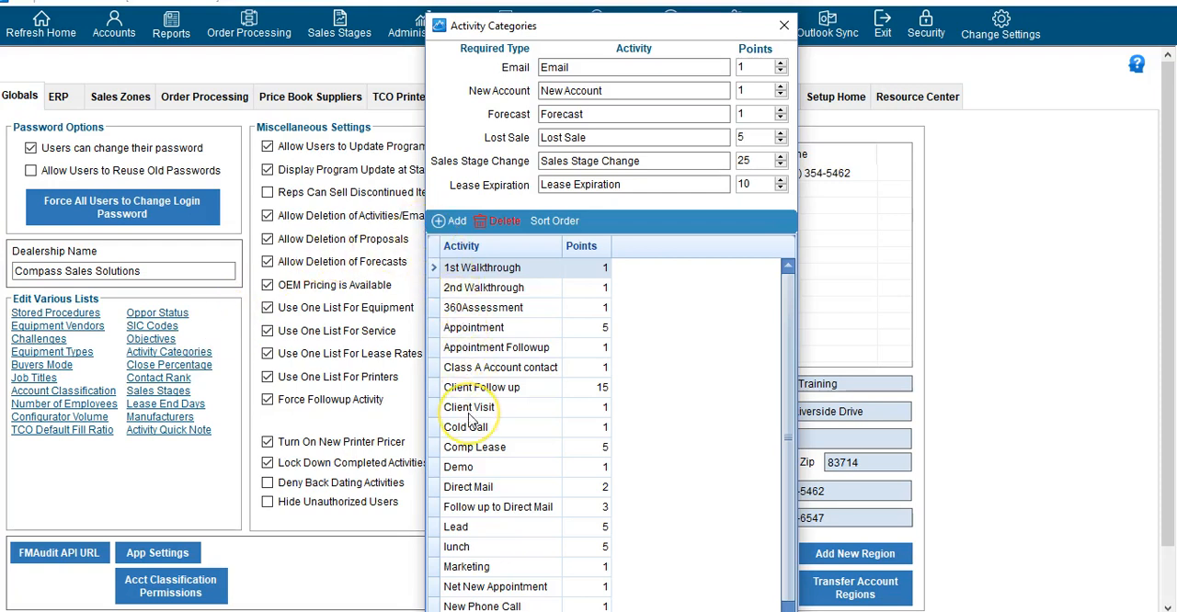
scroll(469, 418, "down", 1)
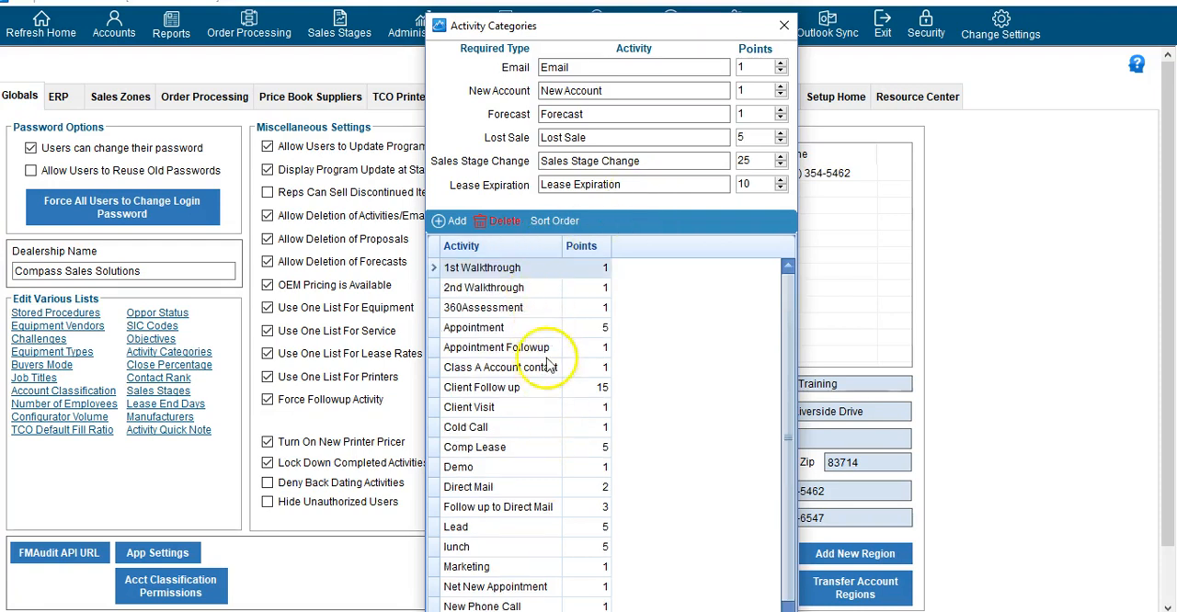
scroll(533, 502, "down", 1)
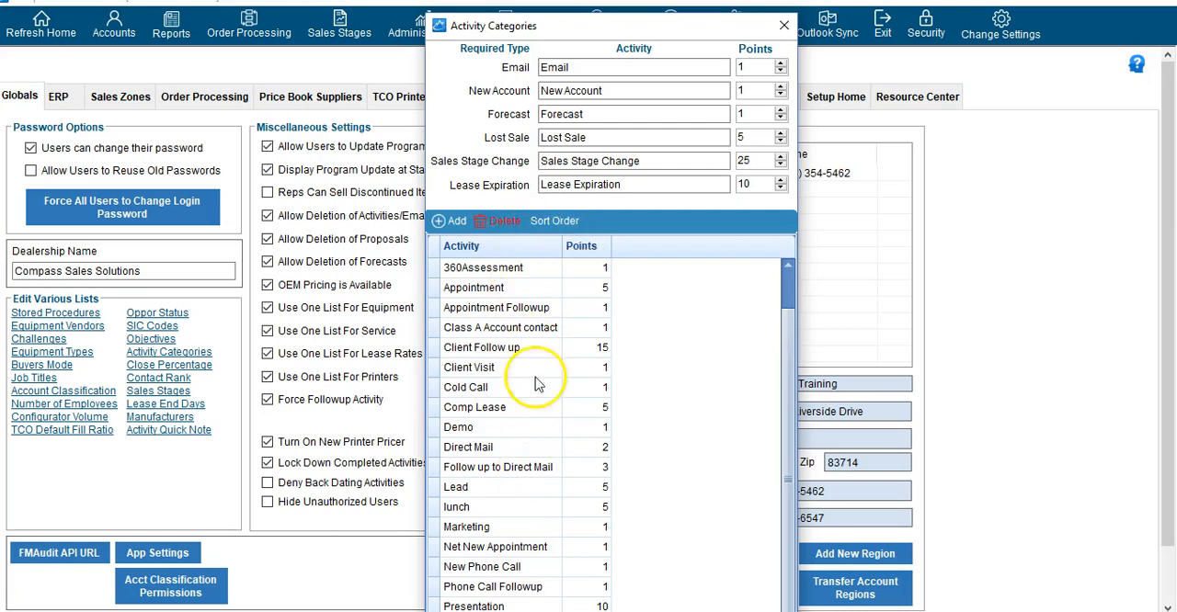
Inspect the sort order of the activity categories, cancel without saving, and close the Activity Categories list
left_click(554, 221)
left_click(418, 138)
left_click(418, 154)
left_click(429, 203)
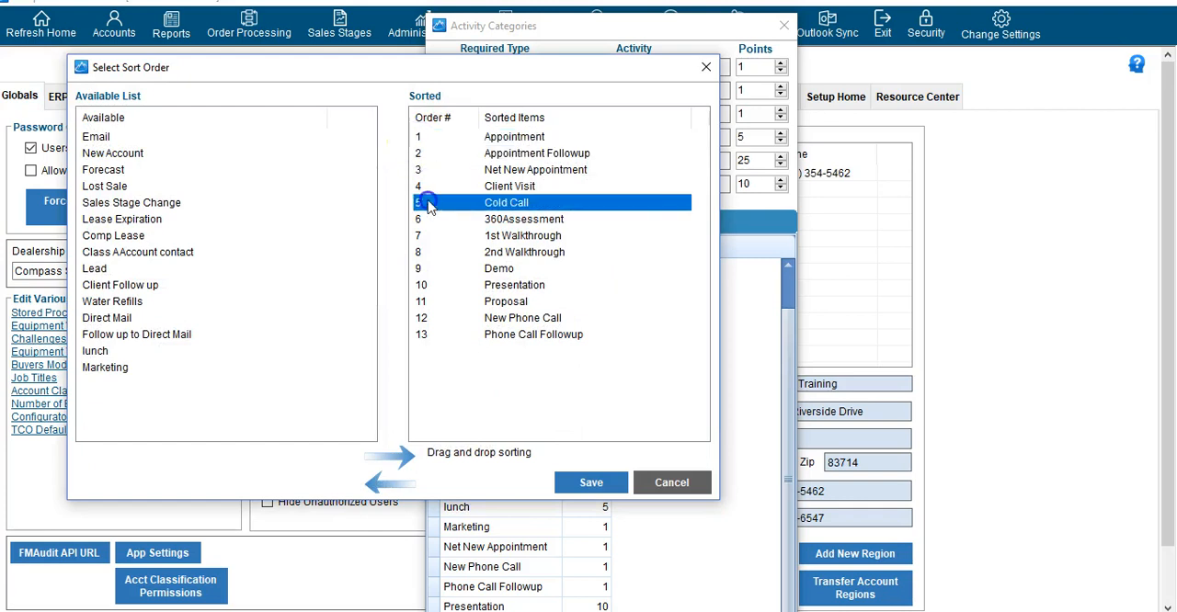
left_click(423, 302)
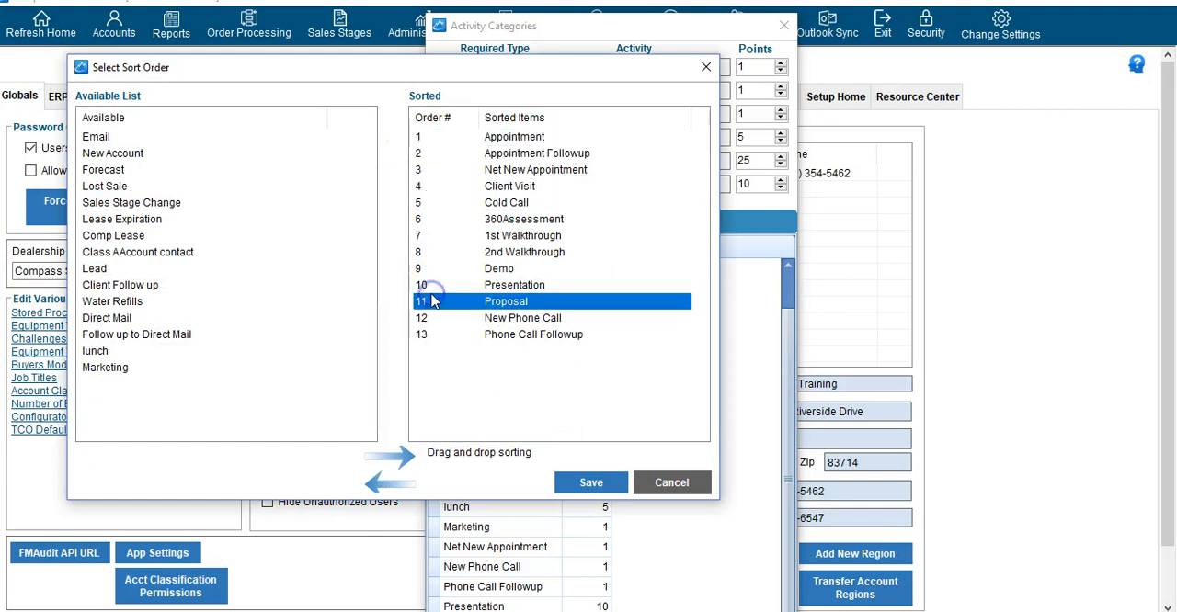
left_click(673, 482)
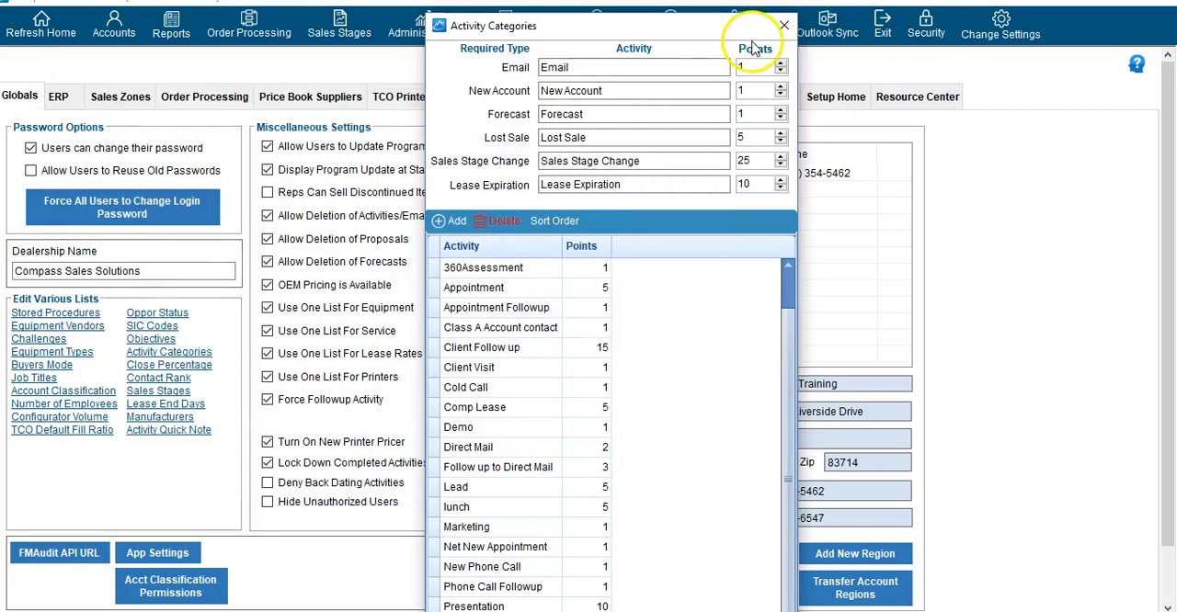
left_click(787, 22)
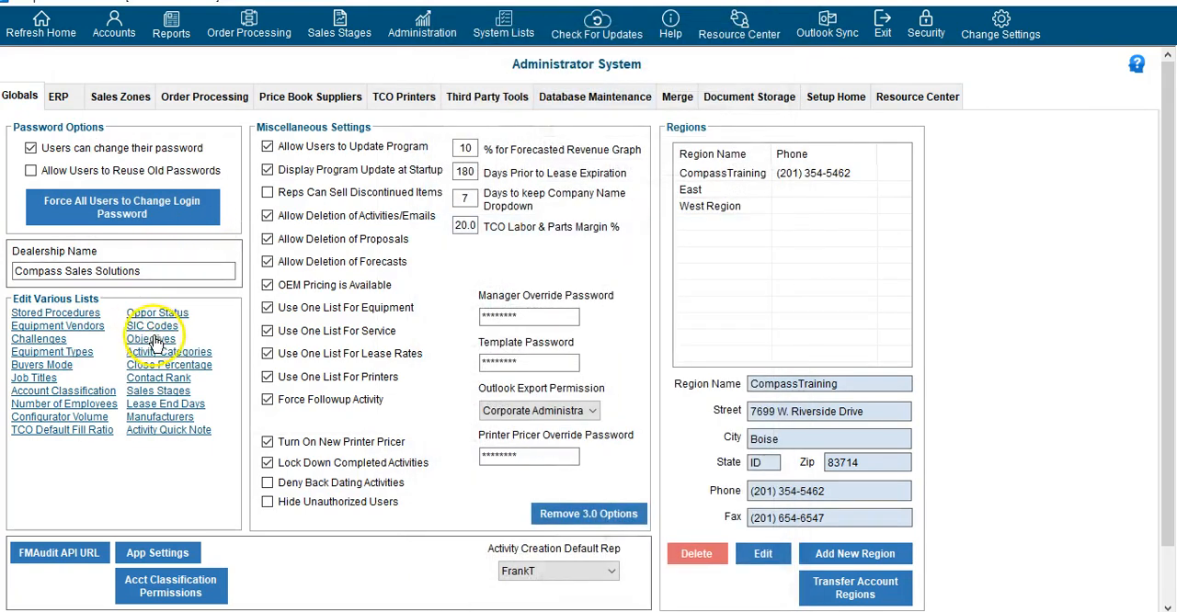
Review the Close Percentages list, including the Closed entry, and the Contact Ranks list, closing both without changes
left_click(163, 367)
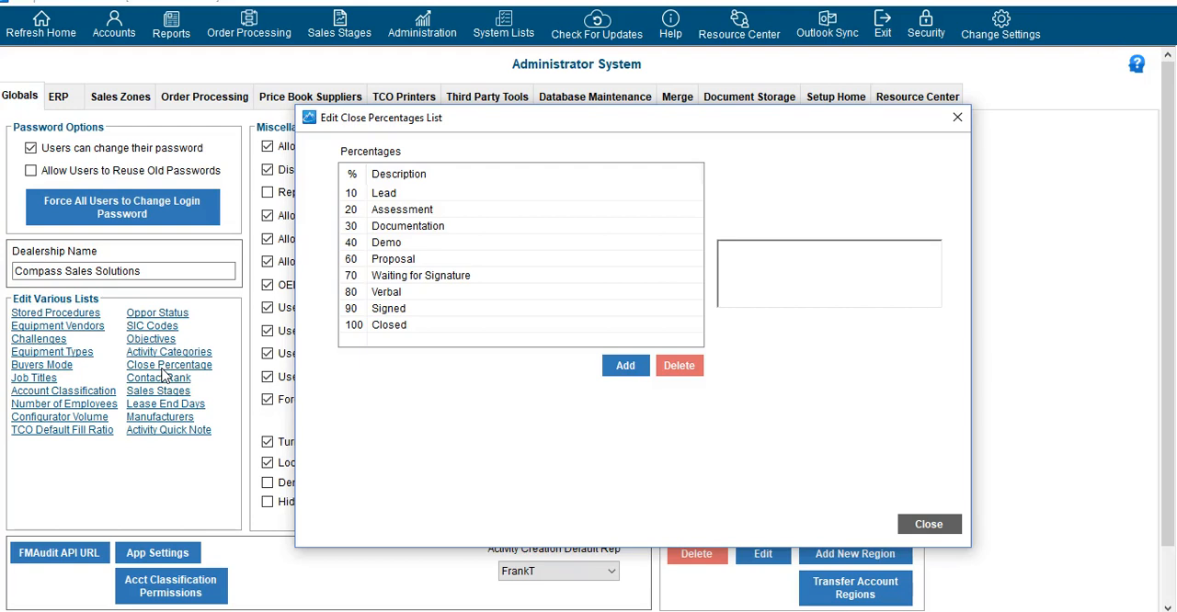
left_click(403, 333)
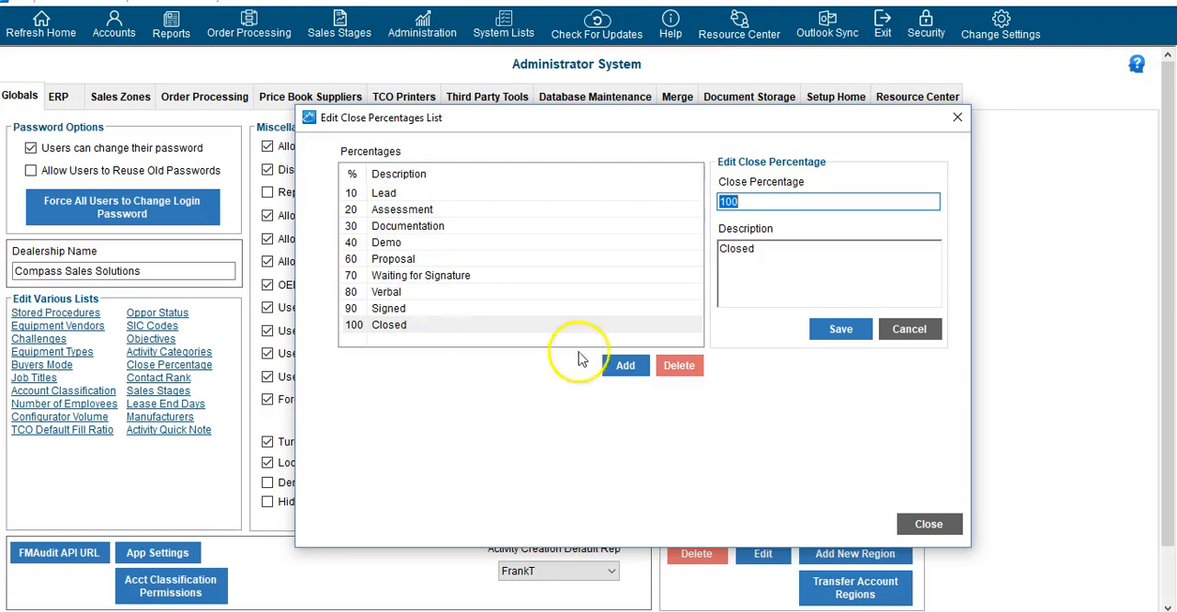
left_click(926, 526)
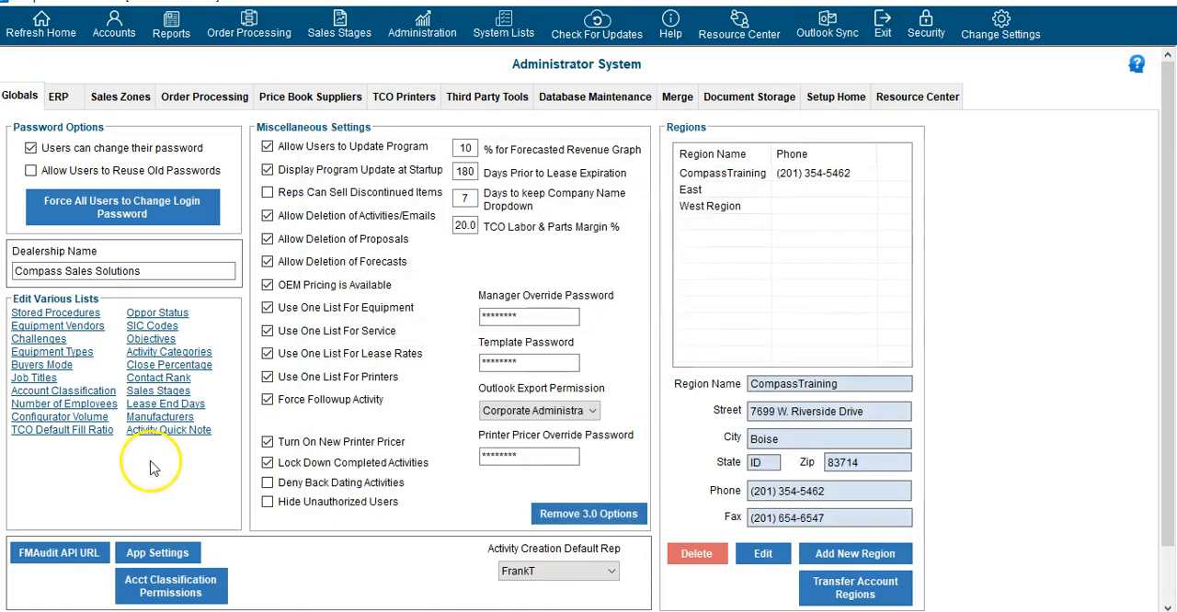
left_click(187, 380)
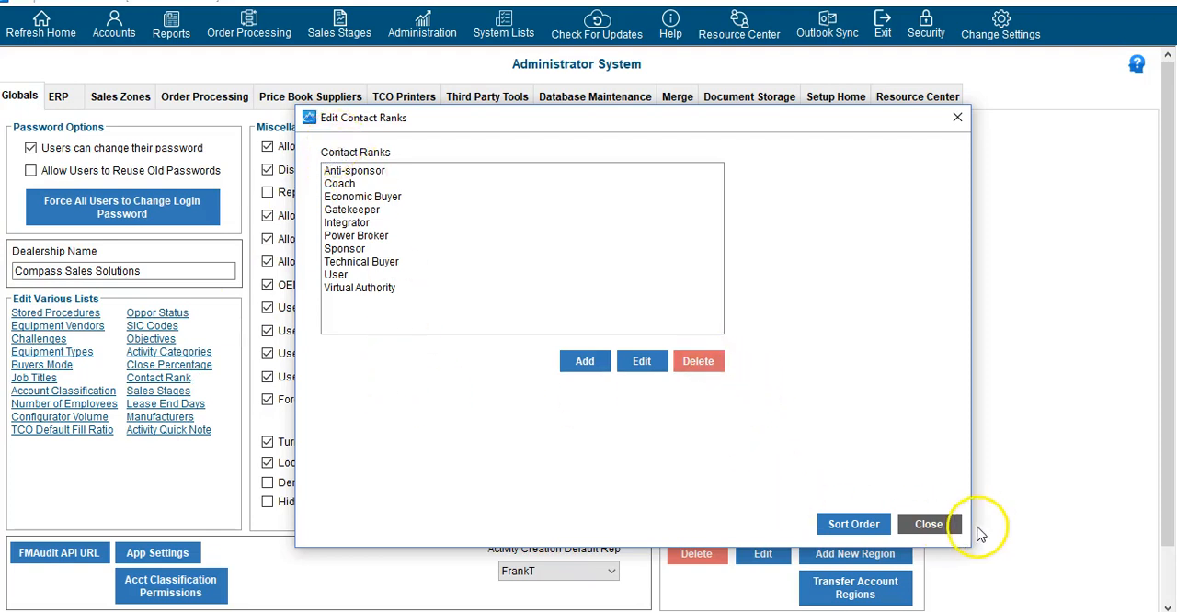
left_click(930, 525)
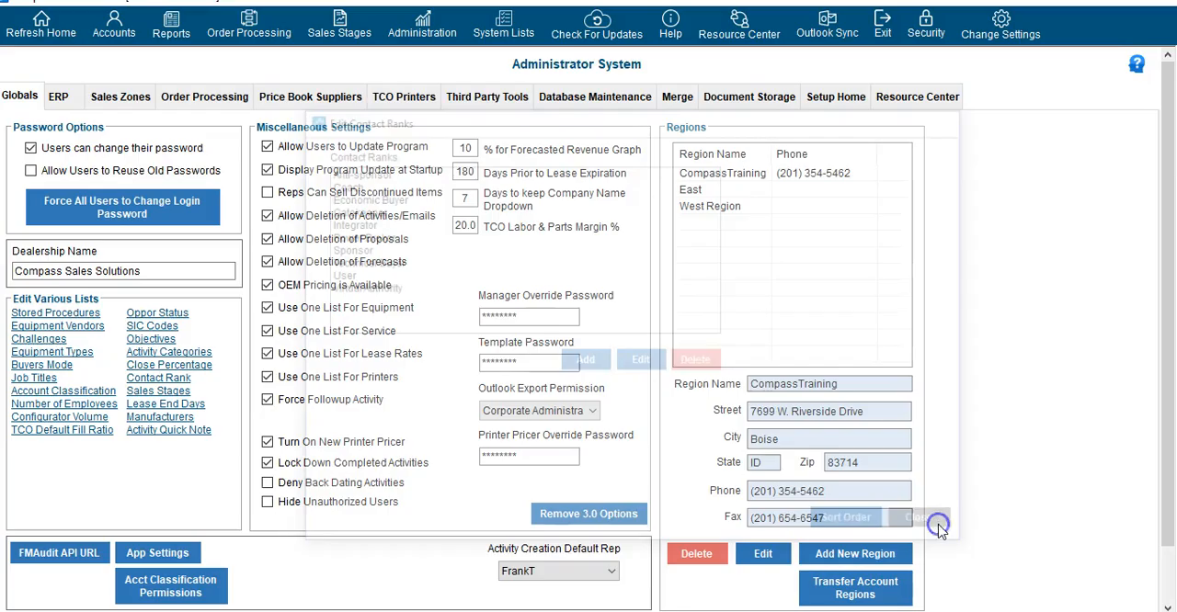
Review the Sales Stages list and the Lease Tracker Lease End Days settings, closing both without changes
left_click(180, 393)
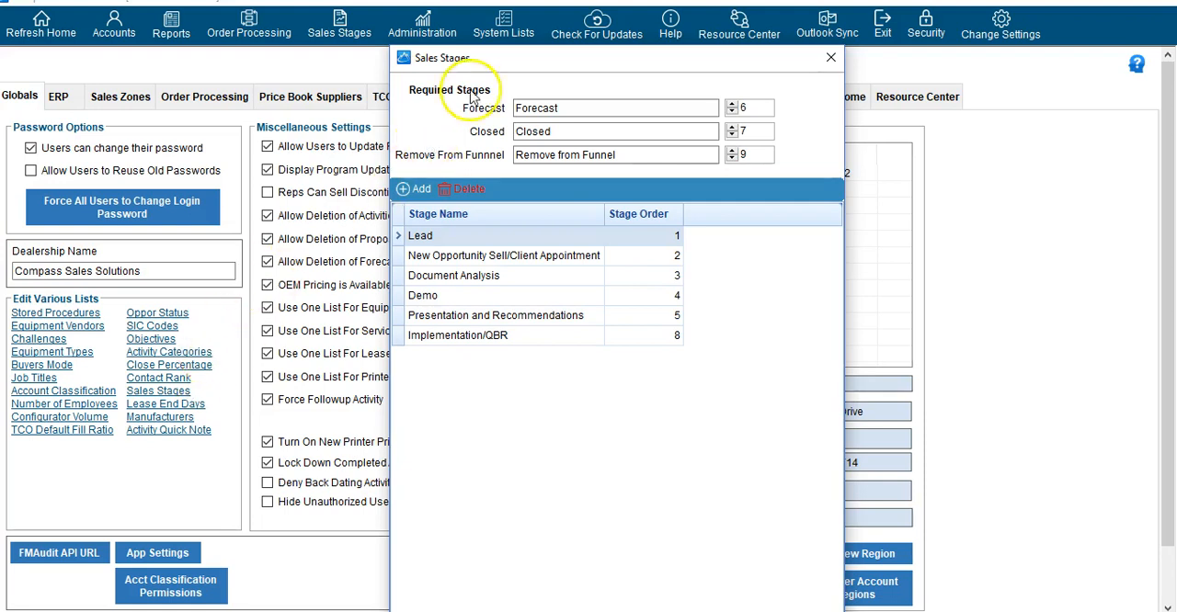
left_click(560, 156)
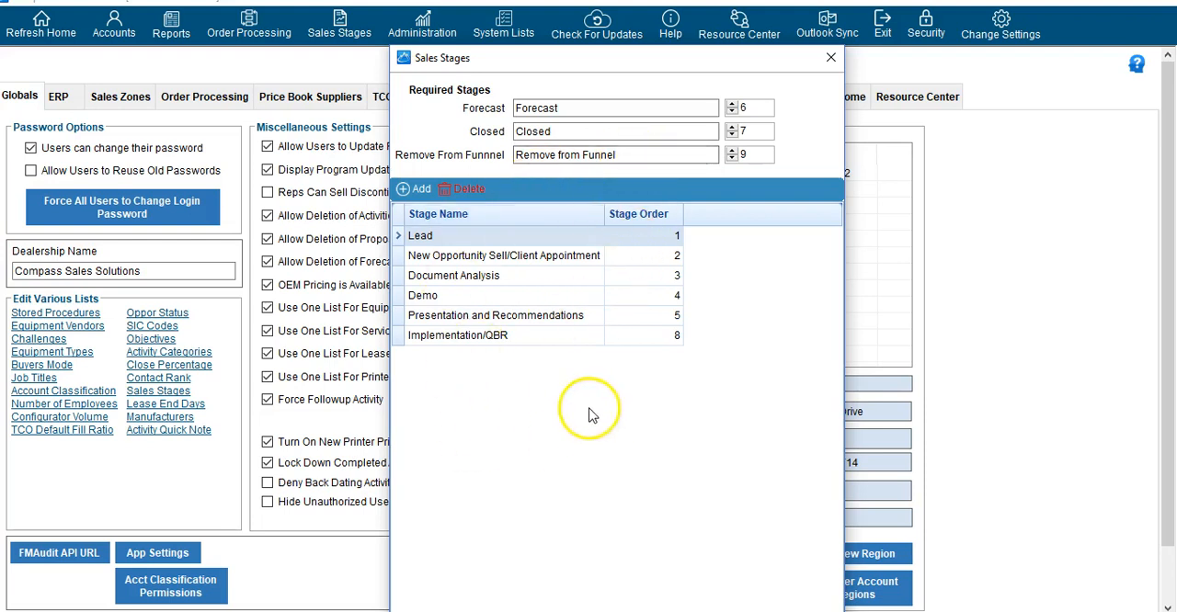
left_click(832, 62)
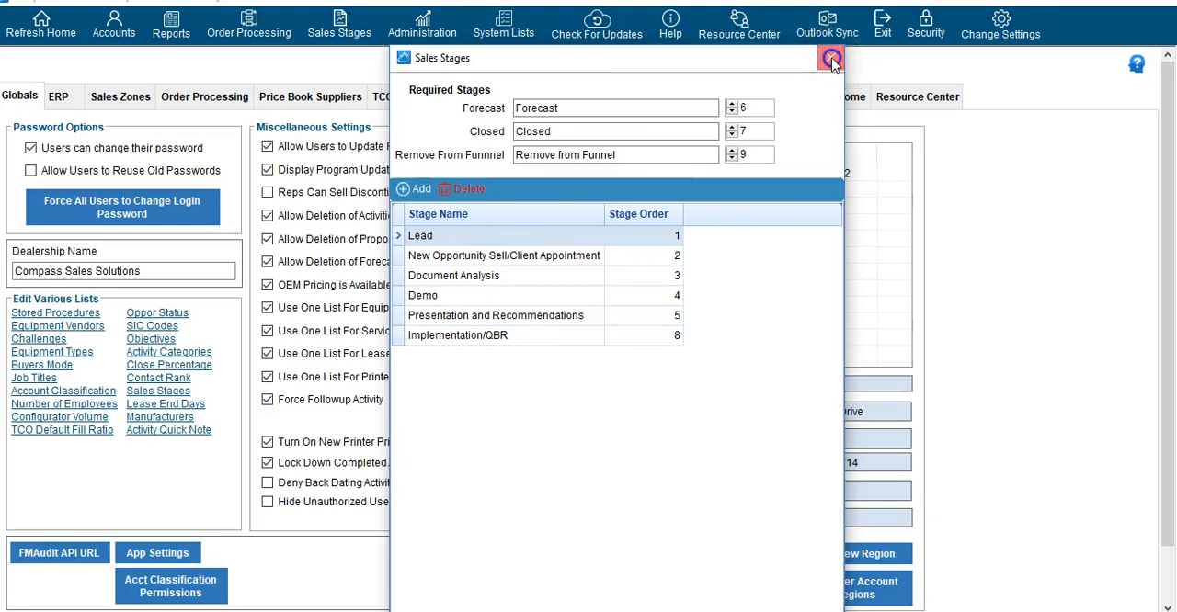
left_click(196, 407)
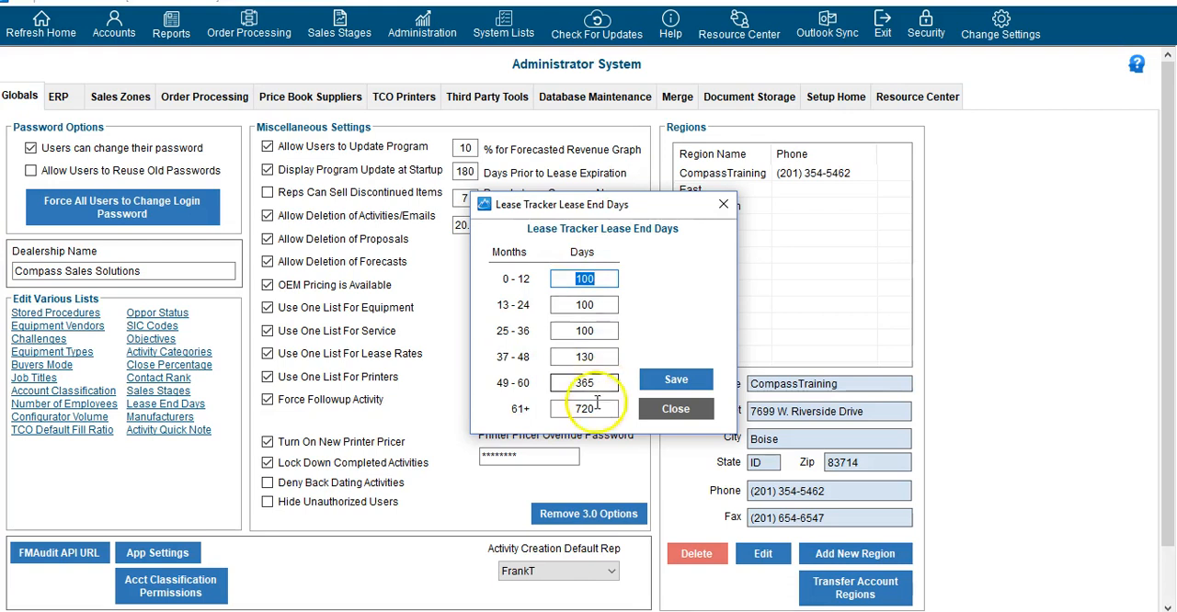
left_click(667, 418)
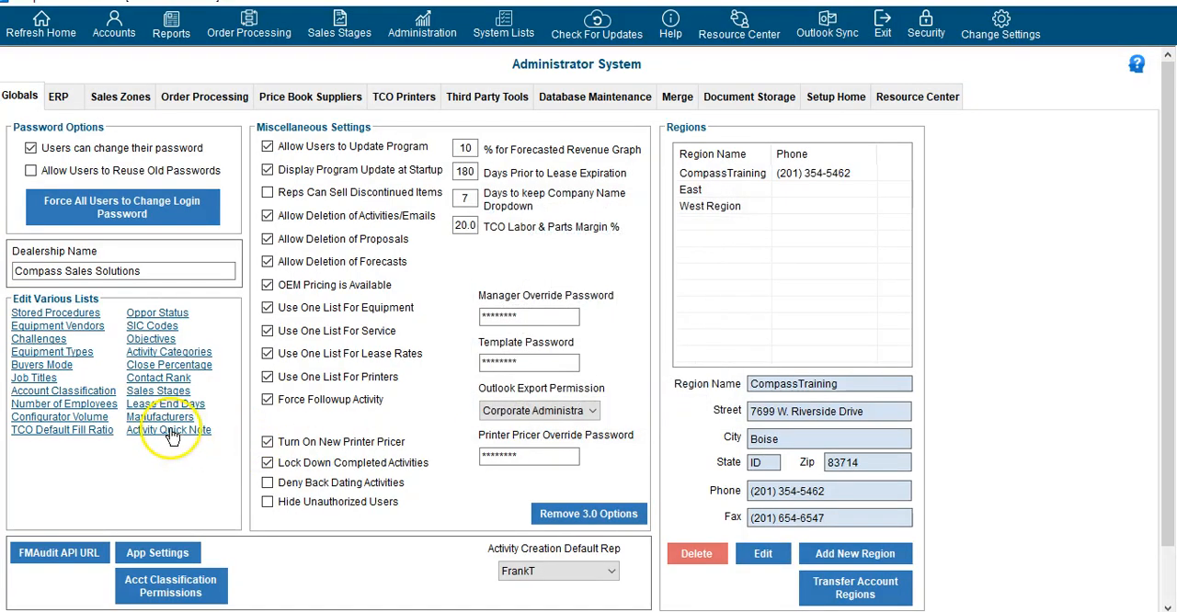
Review the Manufacturers list and the Activity Quick Note list, closing each one
left_click(167, 416)
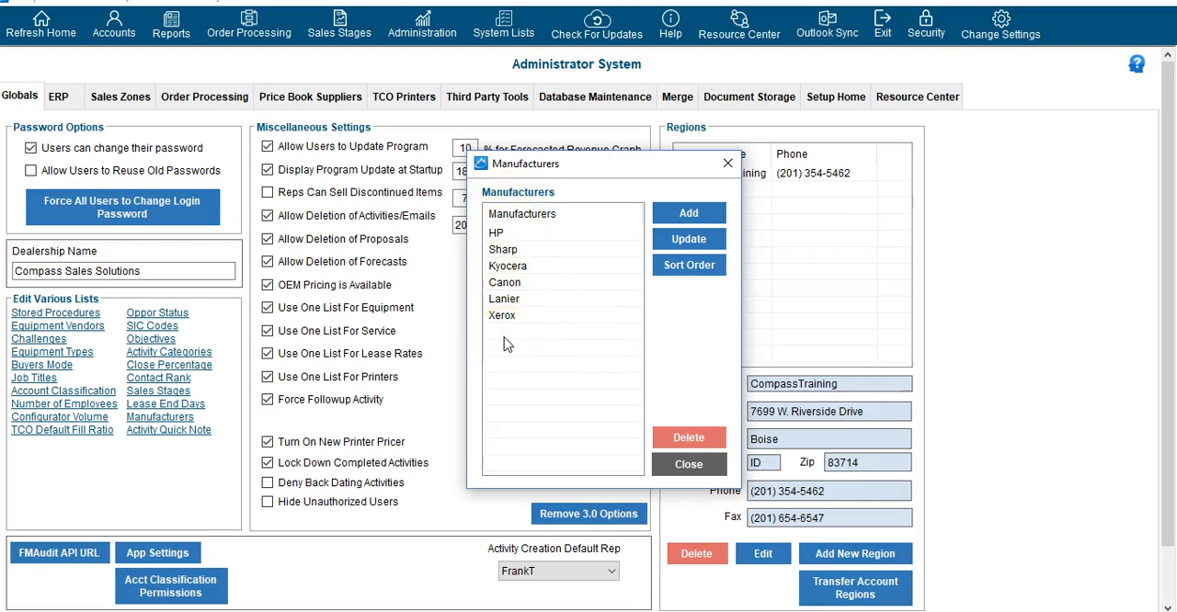
left_click(696, 466)
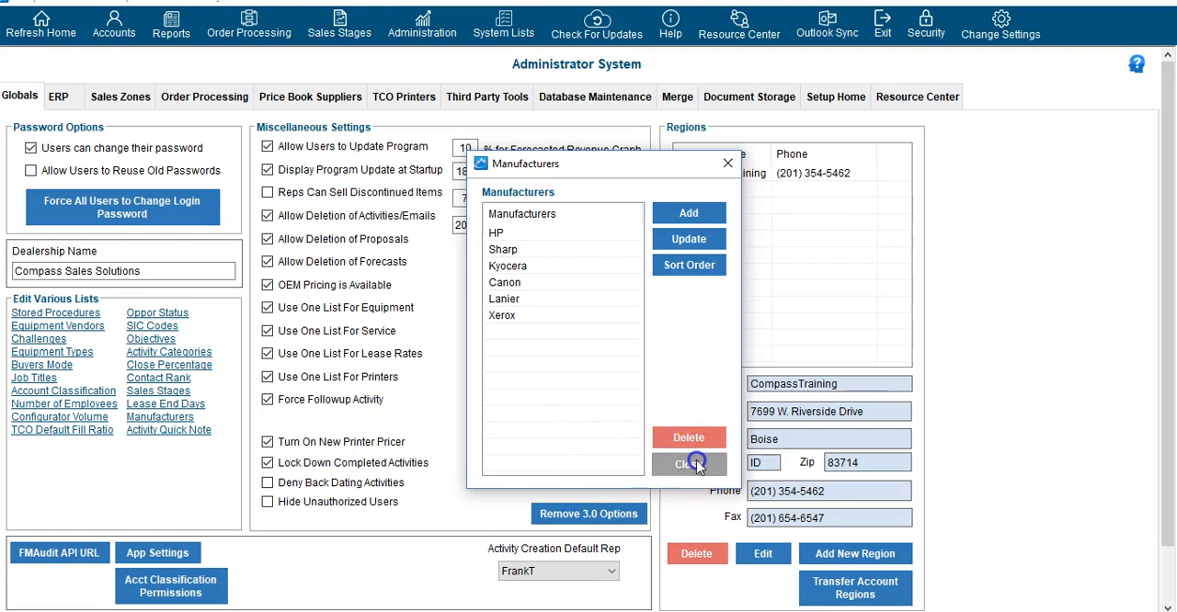
left_click(155, 432)
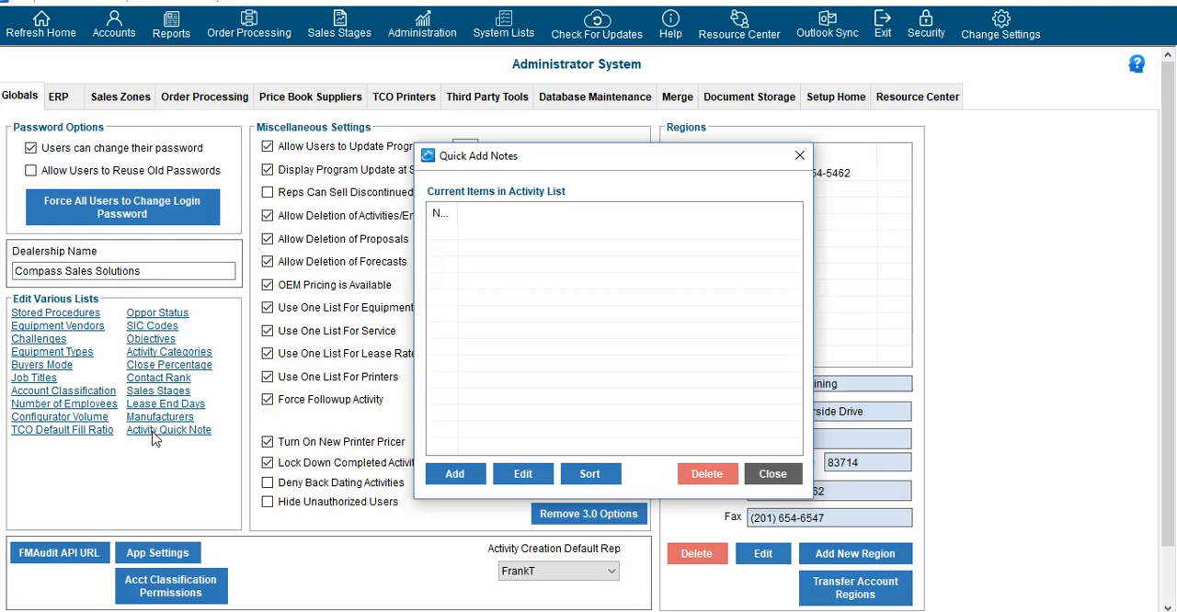
left_click(765, 477)
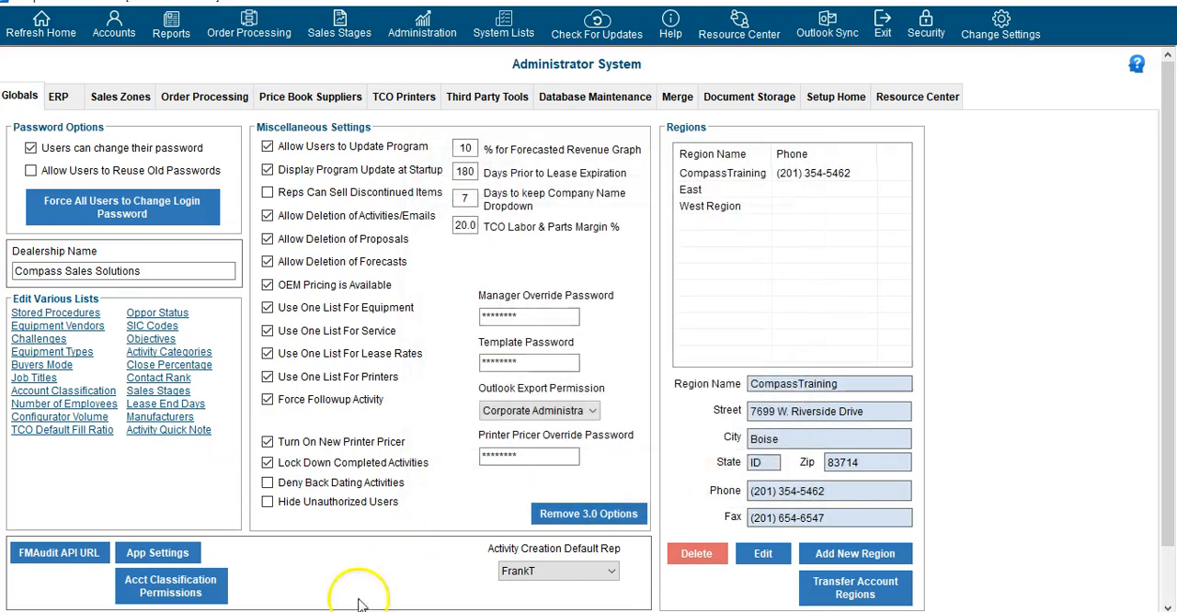
Open the FMAudit API URL list, review its URL and API version columns, and close it
left_click(61, 563)
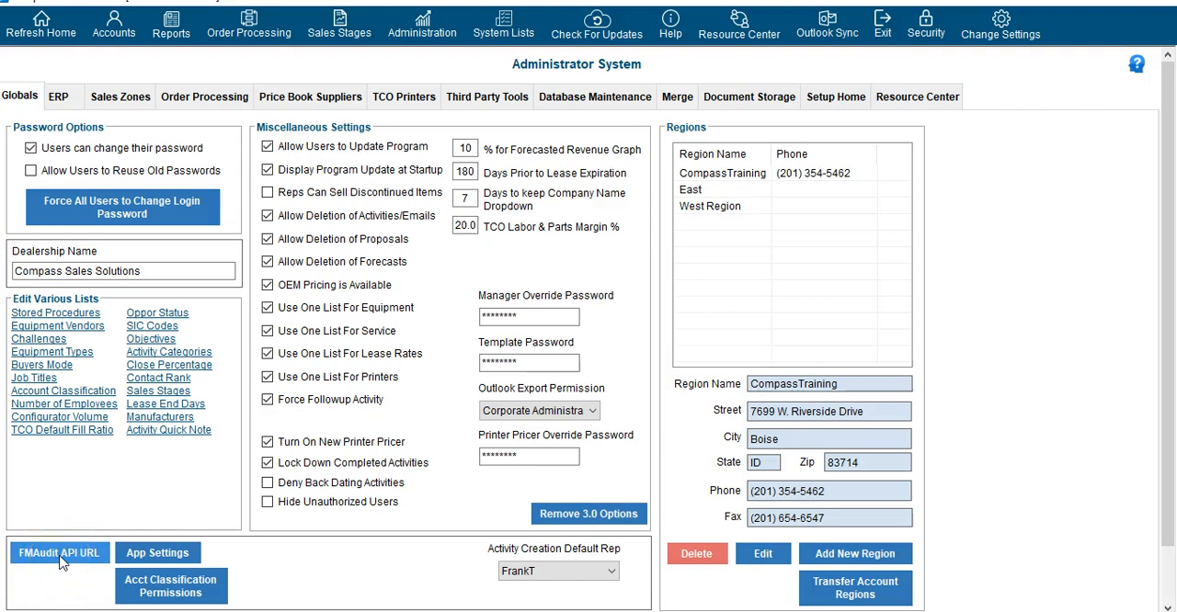
left_click(61, 563)
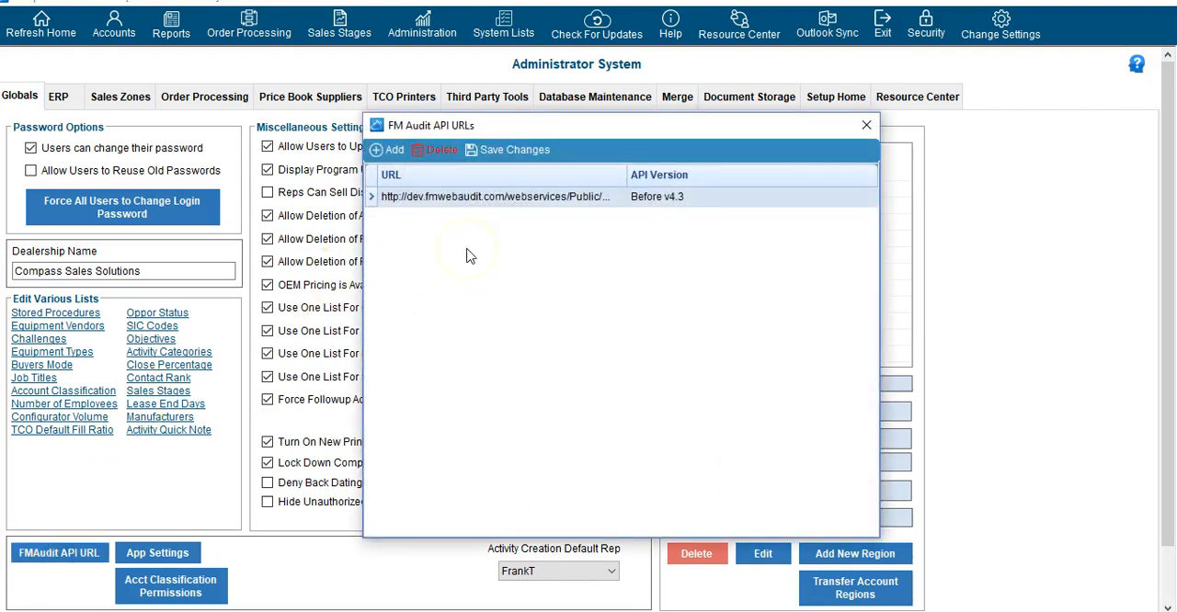
left_click(869, 125)
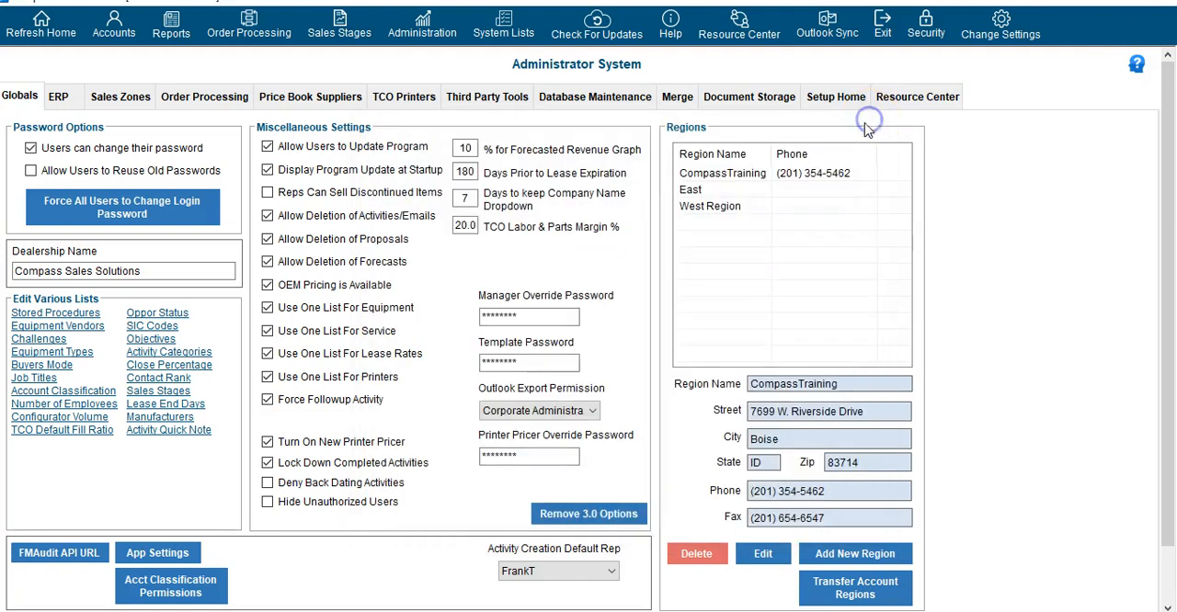
Review the Decimal Place Precision application settings and the Account Classification Permissions, closing both without saving
left_click(156, 553)
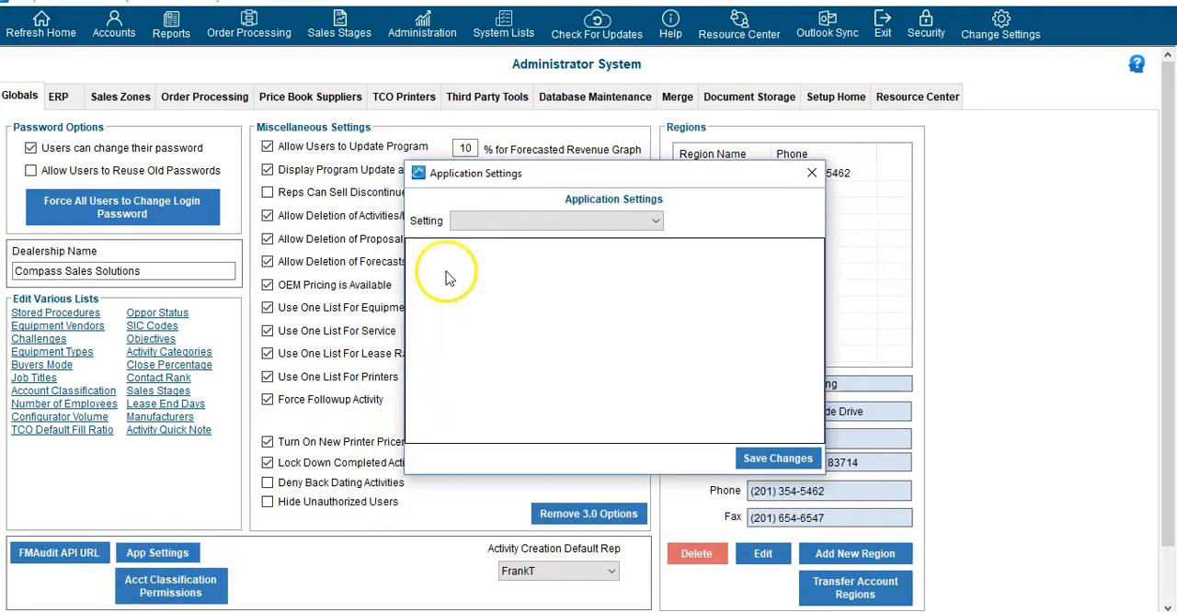
left_click(458, 224)
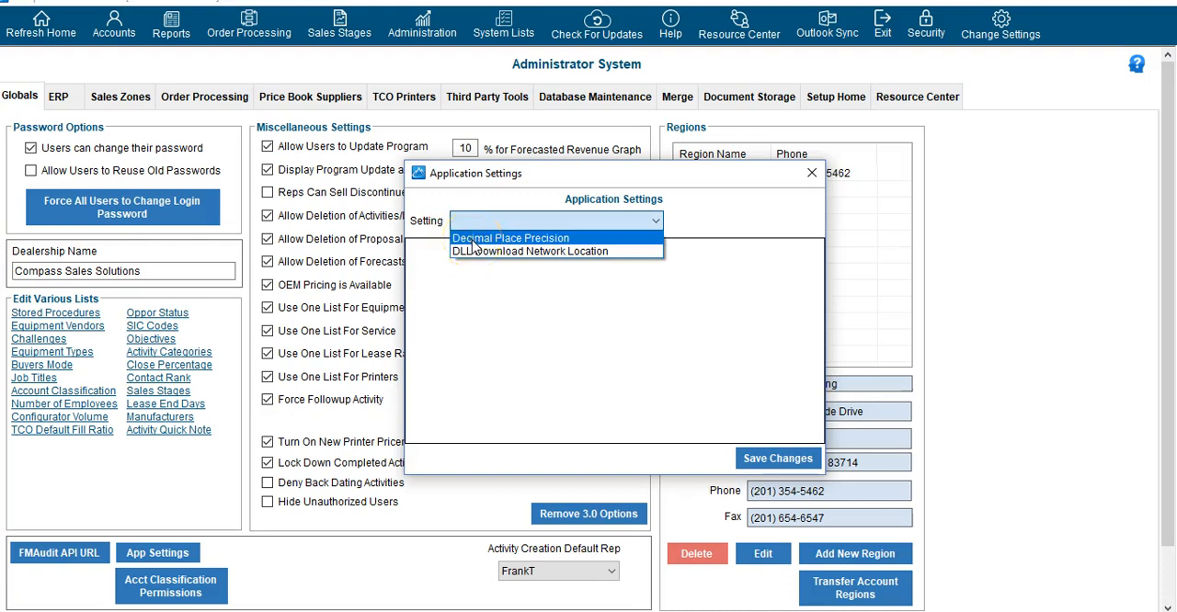
left_click(473, 239)
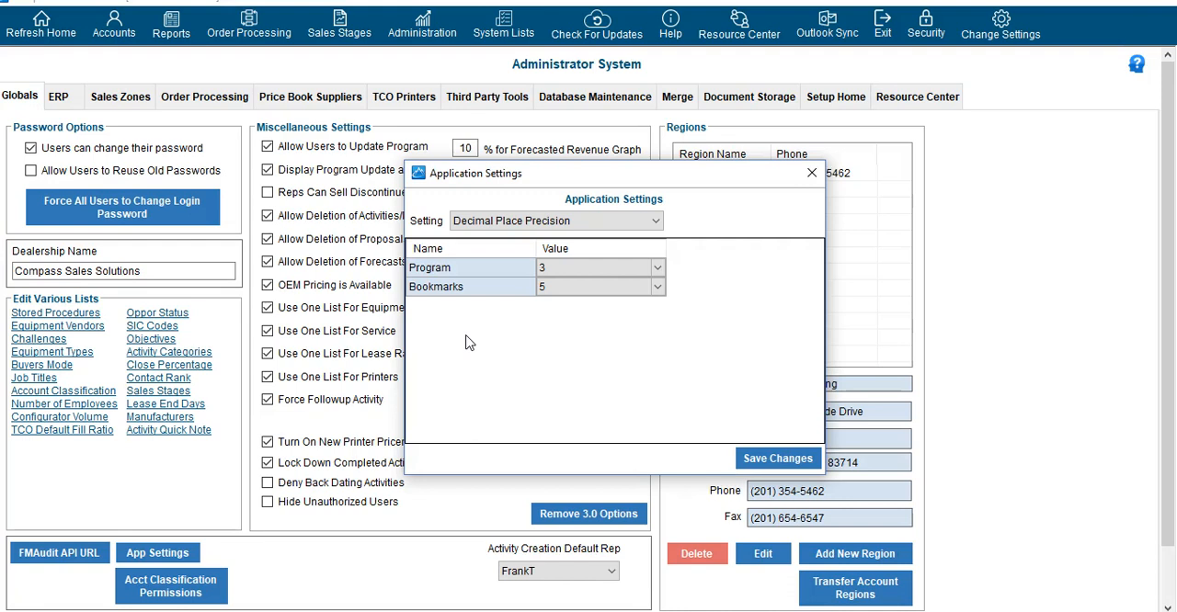
left_click(610, 287)
left_click(812, 173)
left_click(174, 592)
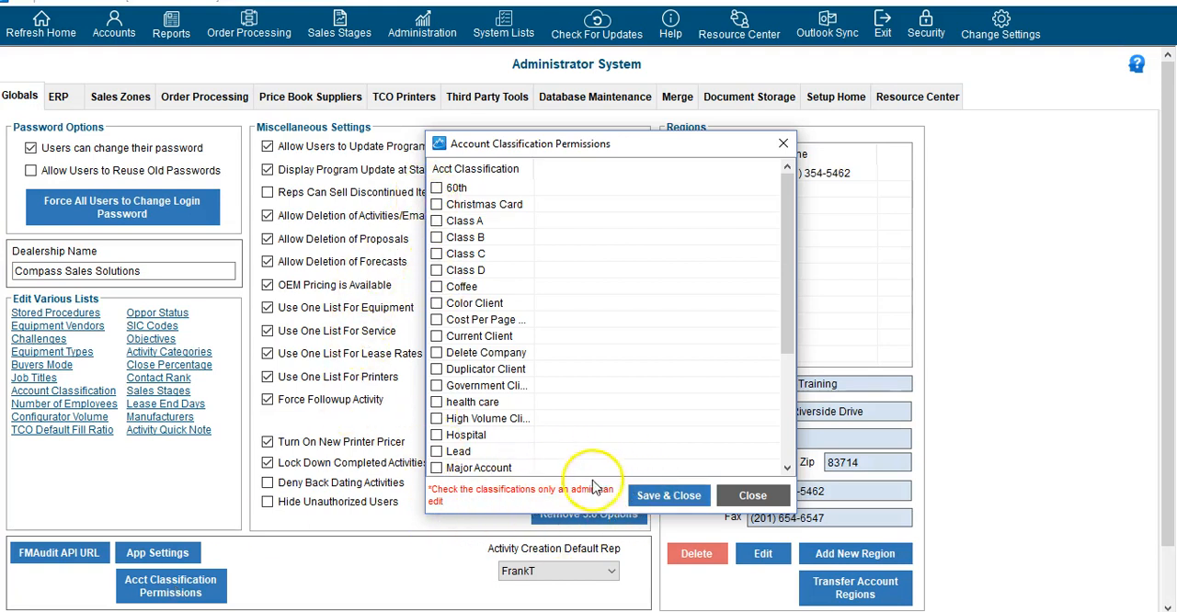
left_click(752, 497)
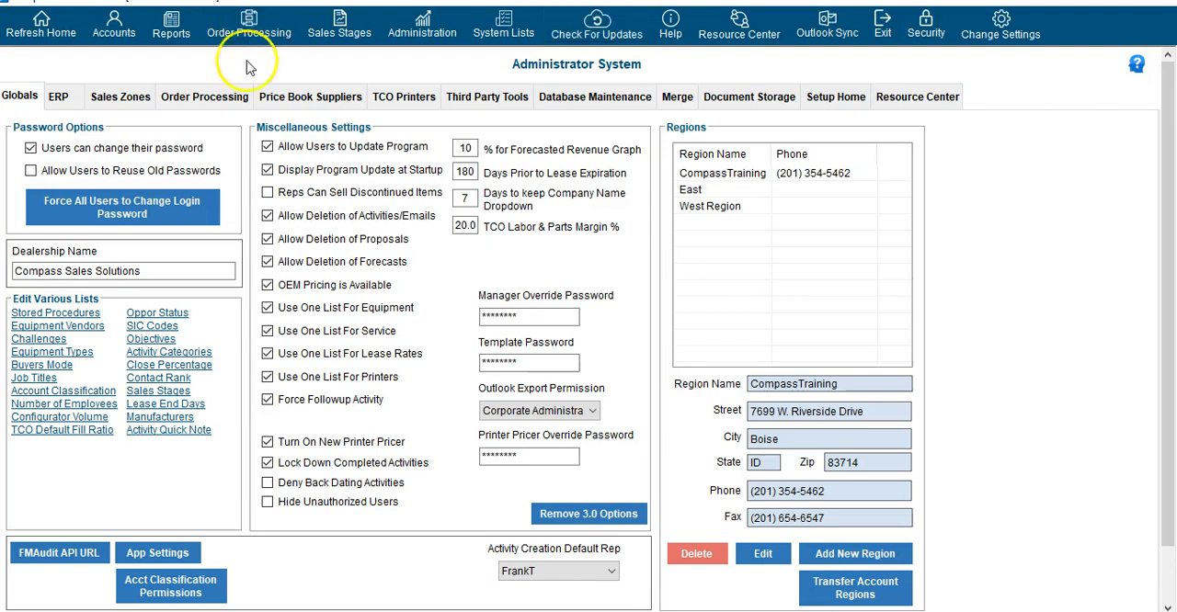
Toggle Reps Can Sell Discontinued Items on and back off, and turn off Force Followup Activity
left_click(306, 200)
left_click(274, 196)
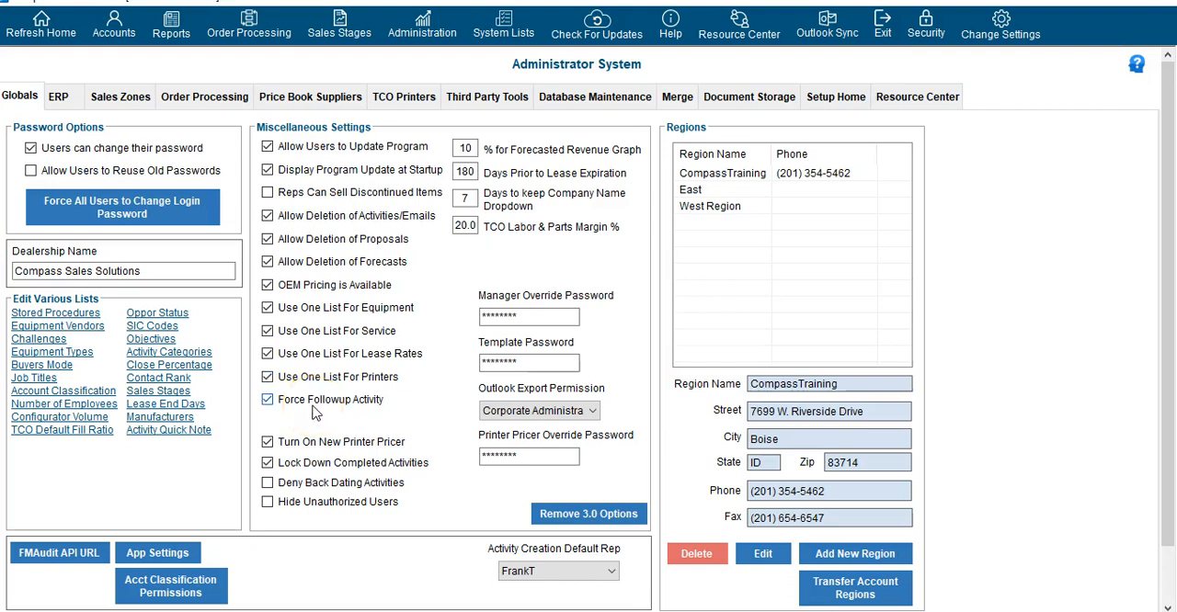
left_click(309, 401)
Review the Forecasted Revenue Graph percentage, lease expiration days, company name dropdown days, and TCO labor and parts margin fields
double_click(465, 148)
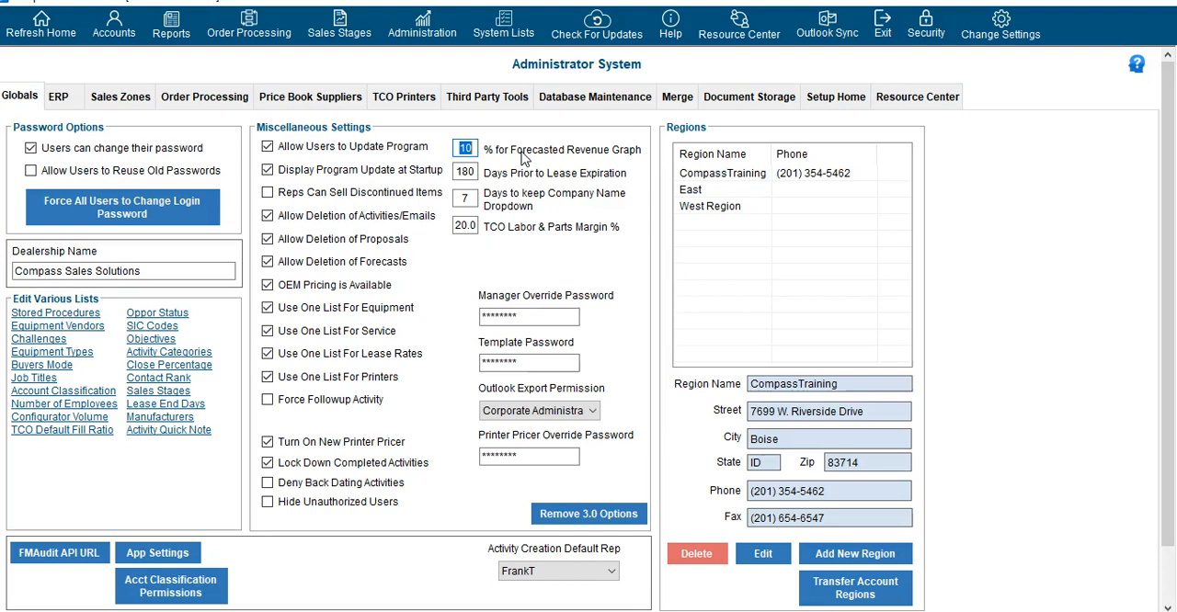
left_click(464, 172)
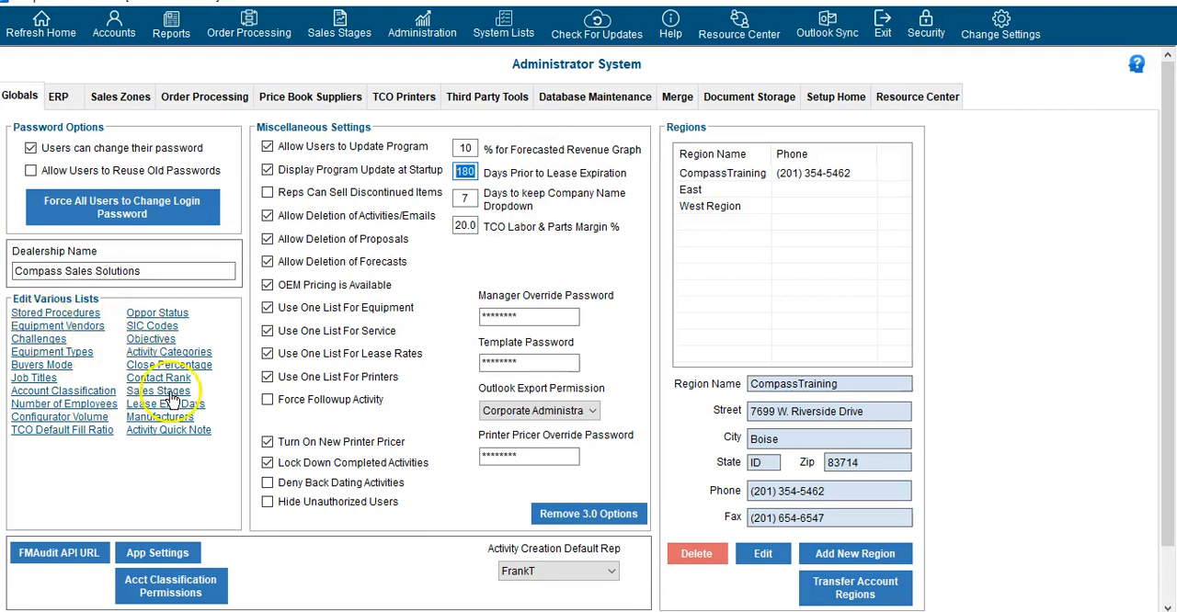
left_click(468, 197)
left_click_drag(471, 196, 451, 201)
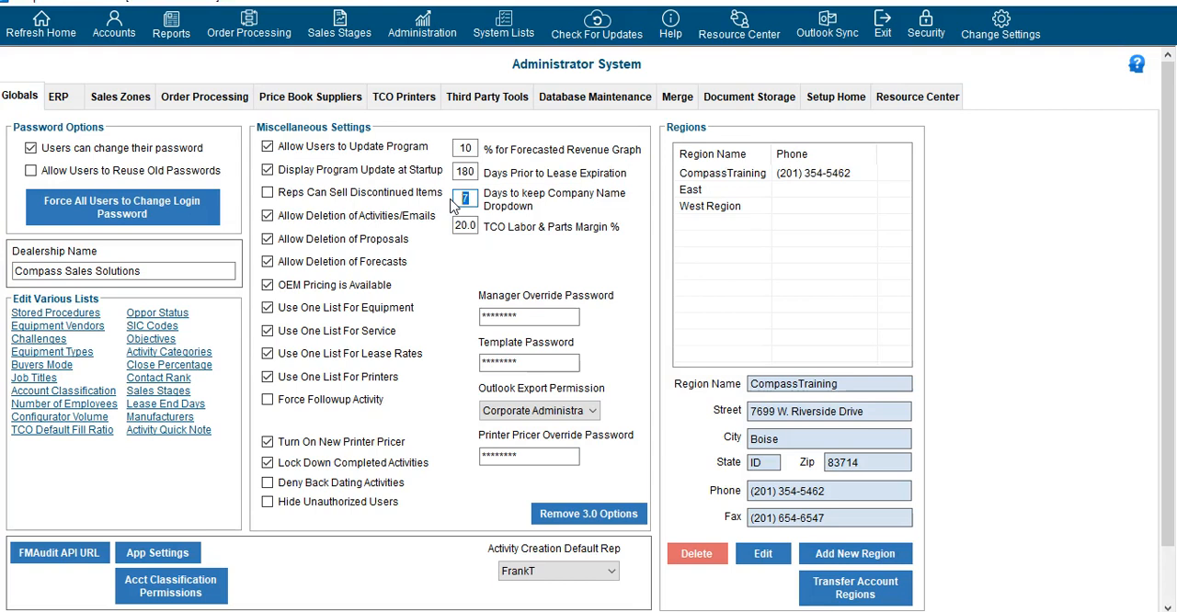
left_click(459, 225)
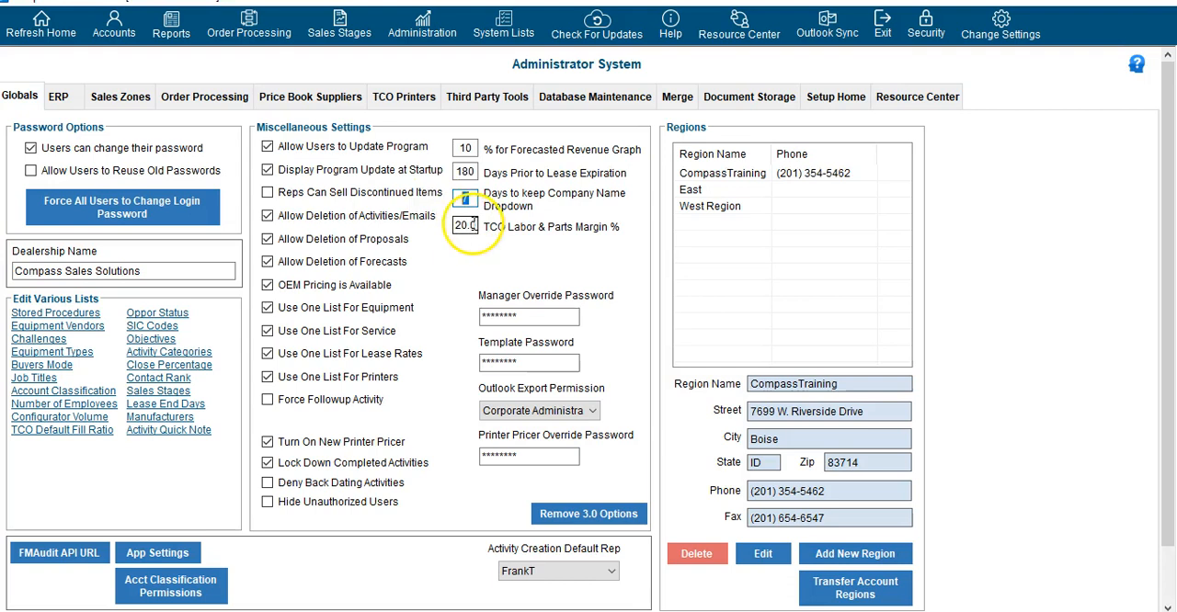
Review the TCO labor and parts margin, Manager Override Password and Template Password fields in the miscellaneous settings
double_click(463, 226)
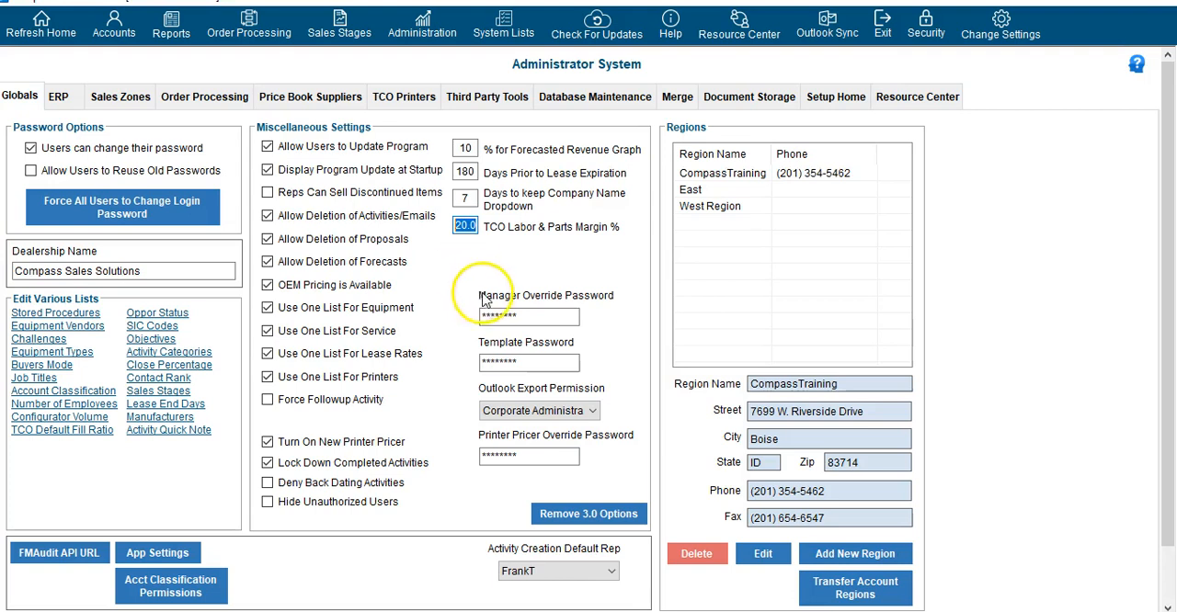
left_click(532, 314)
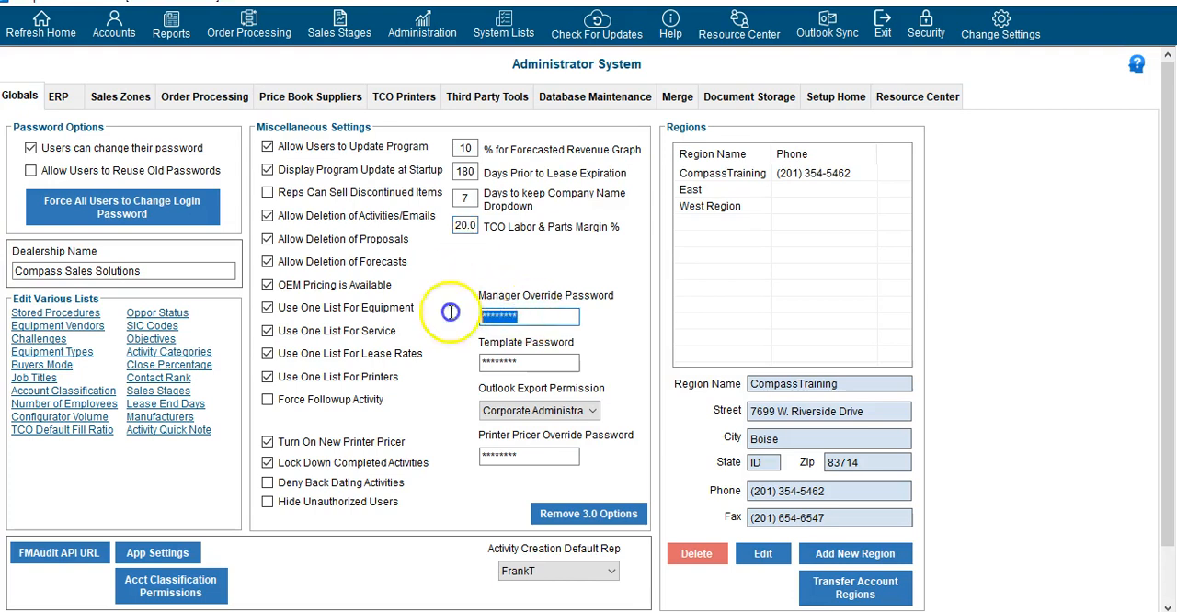
double_click(519, 317)
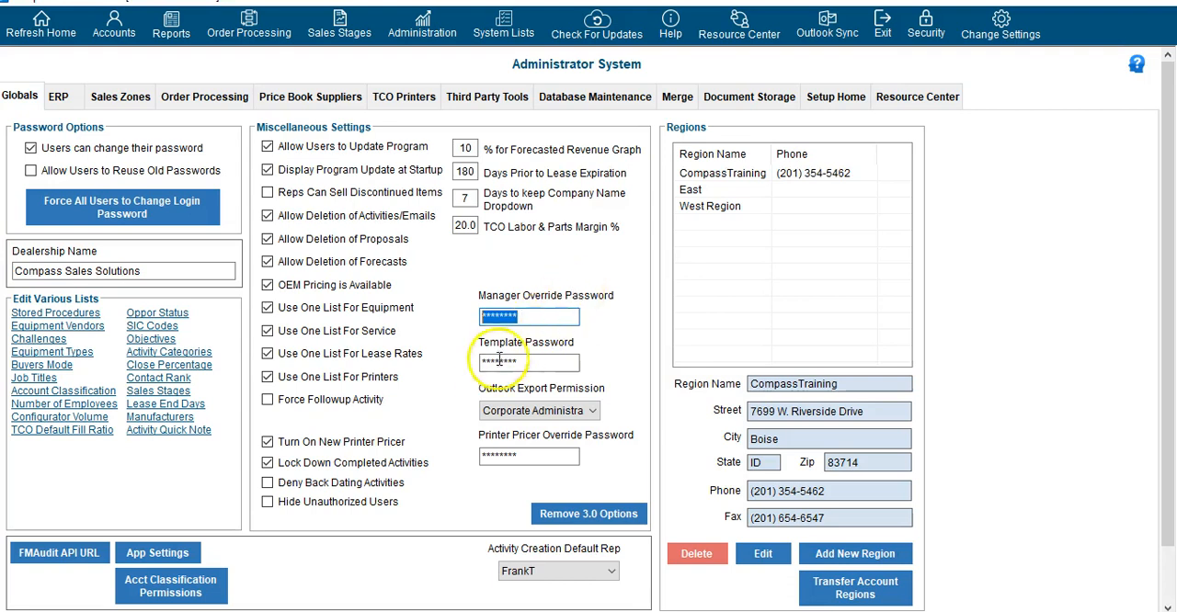
left_click(548, 362)
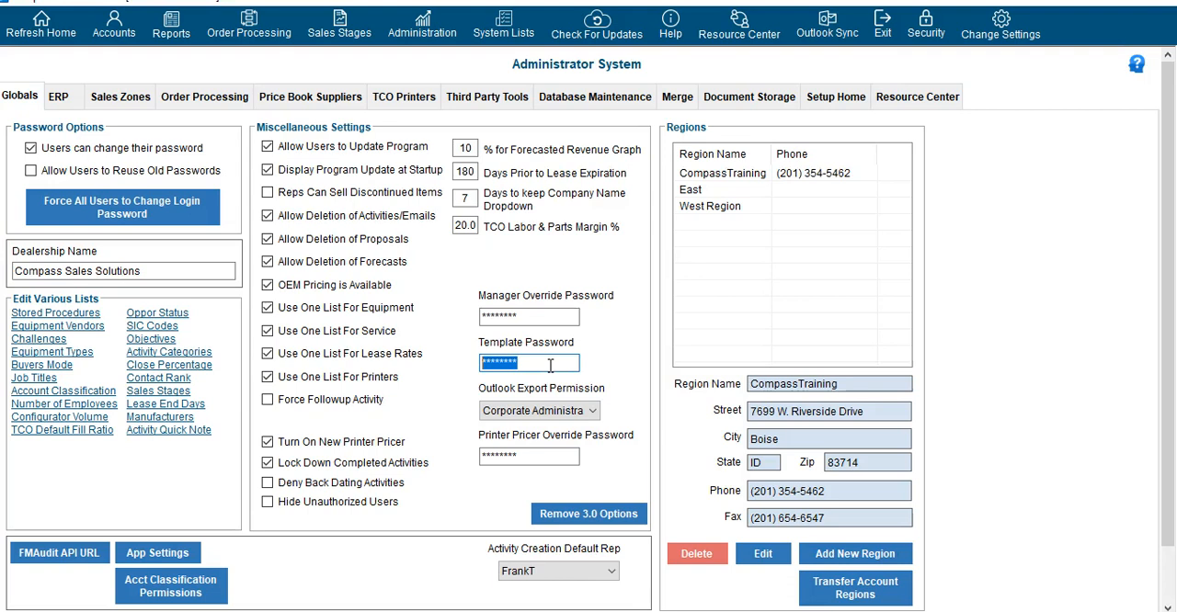
Review the role choices for Outlook Export Permission and the Printer Pricer Override Password field, leaving both as they are
left_click(542, 411)
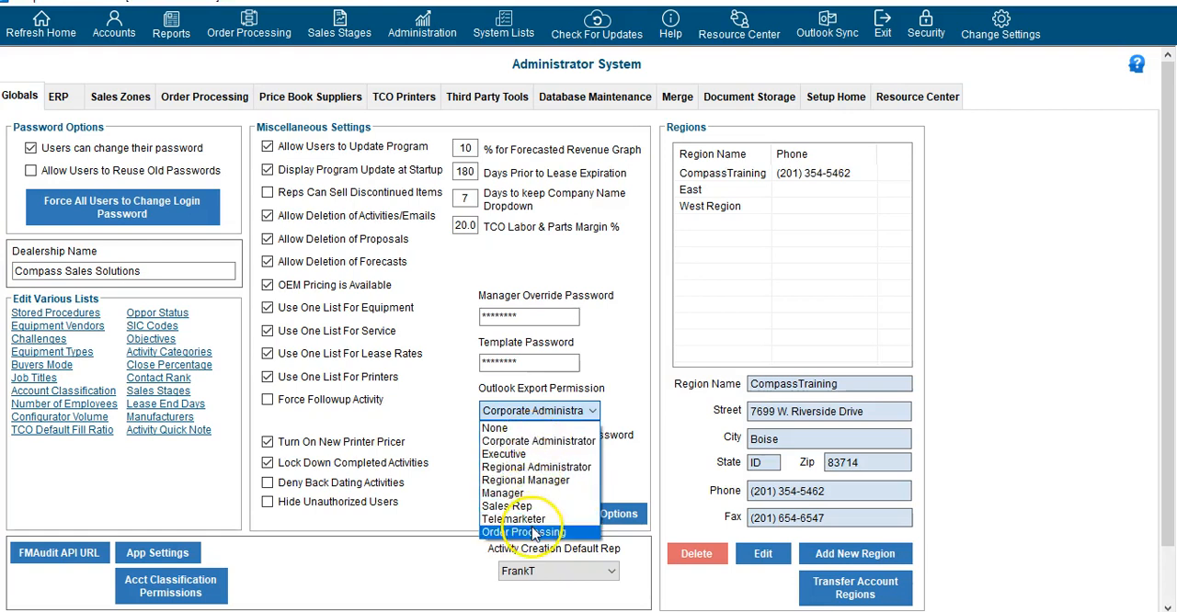
left_click(456, 417)
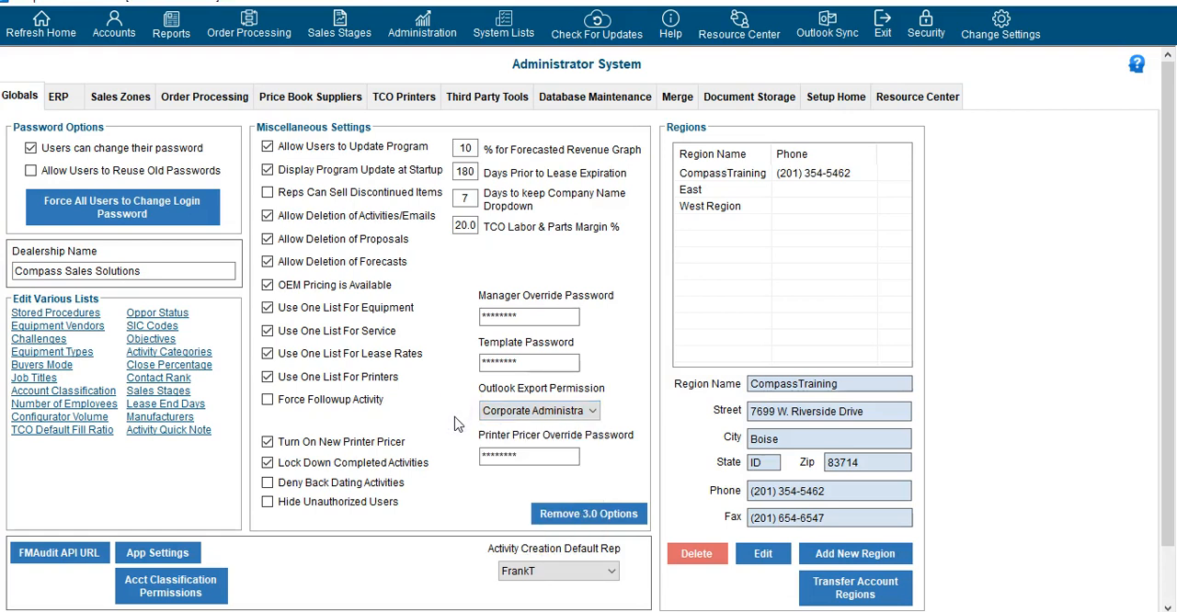
left_click_drag(522, 456, 479, 455)
Review the Activity Creation Default Rep choices and the Lease Tracker Lease End Days list without changing either
left_click(534, 571)
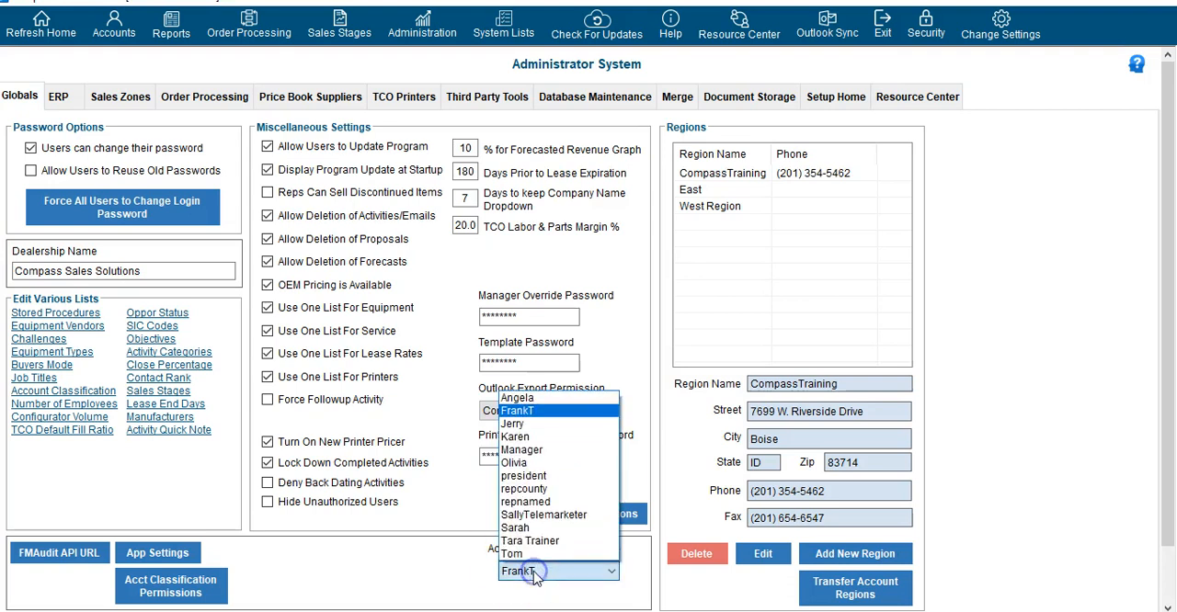
left_click(555, 571)
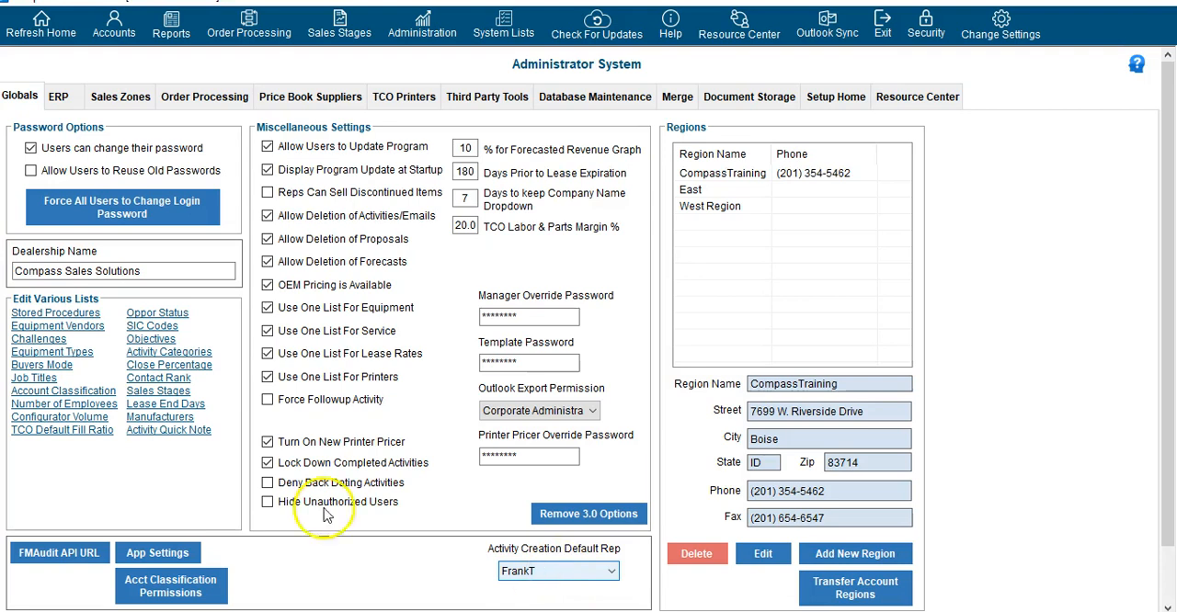
left_click(169, 408)
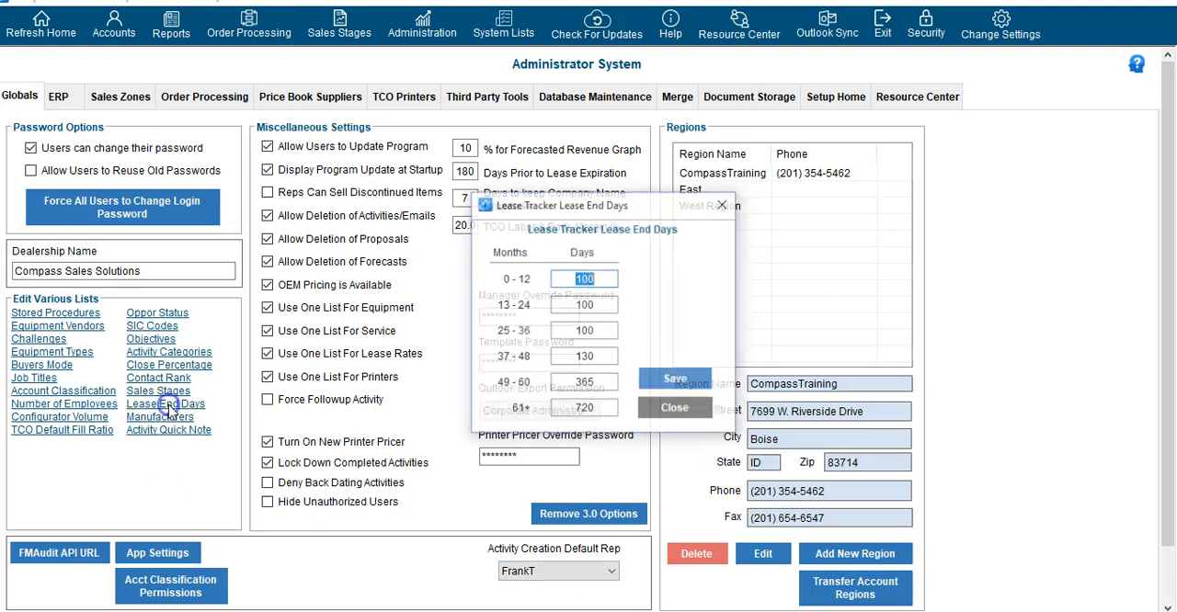
left_click(722, 204)
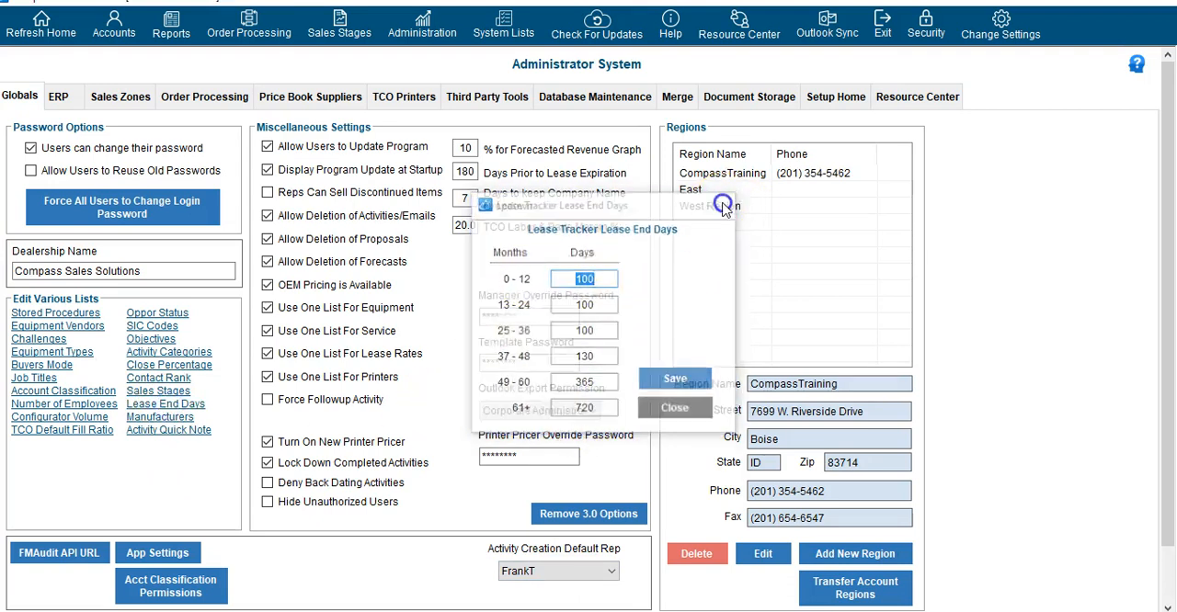
left_click(564, 571)
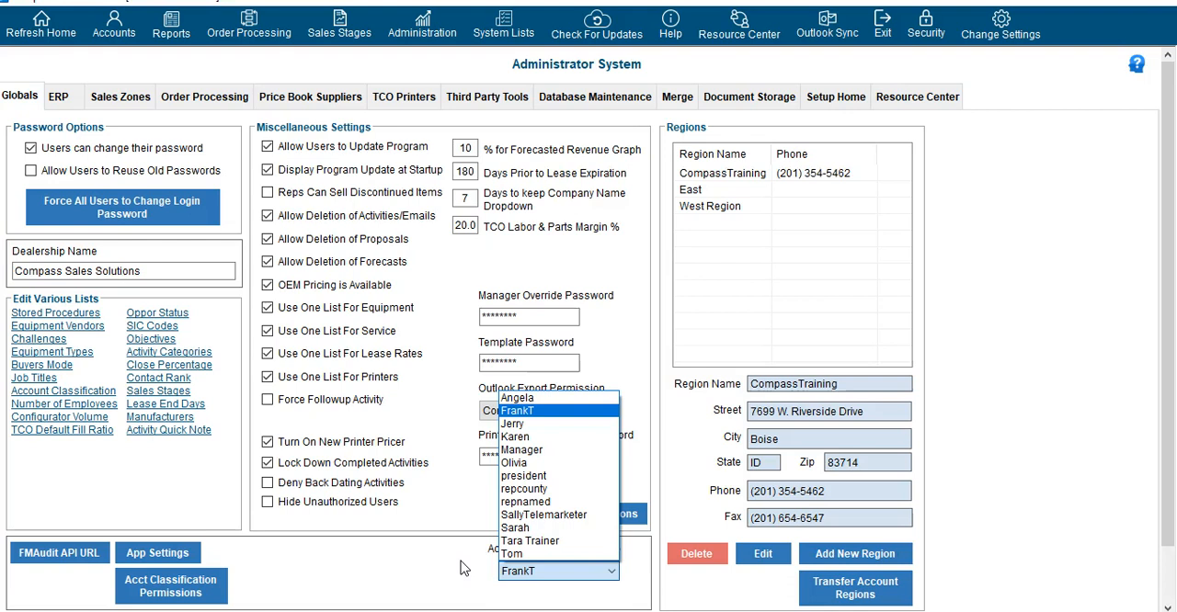
left_click(462, 568)
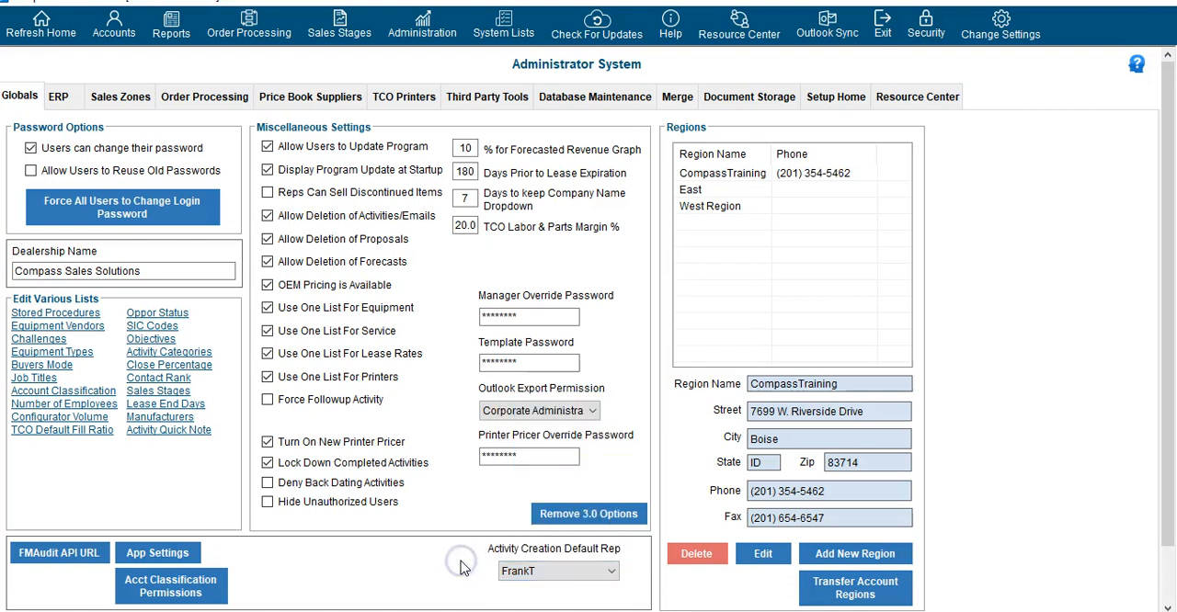
left_click(449, 180)
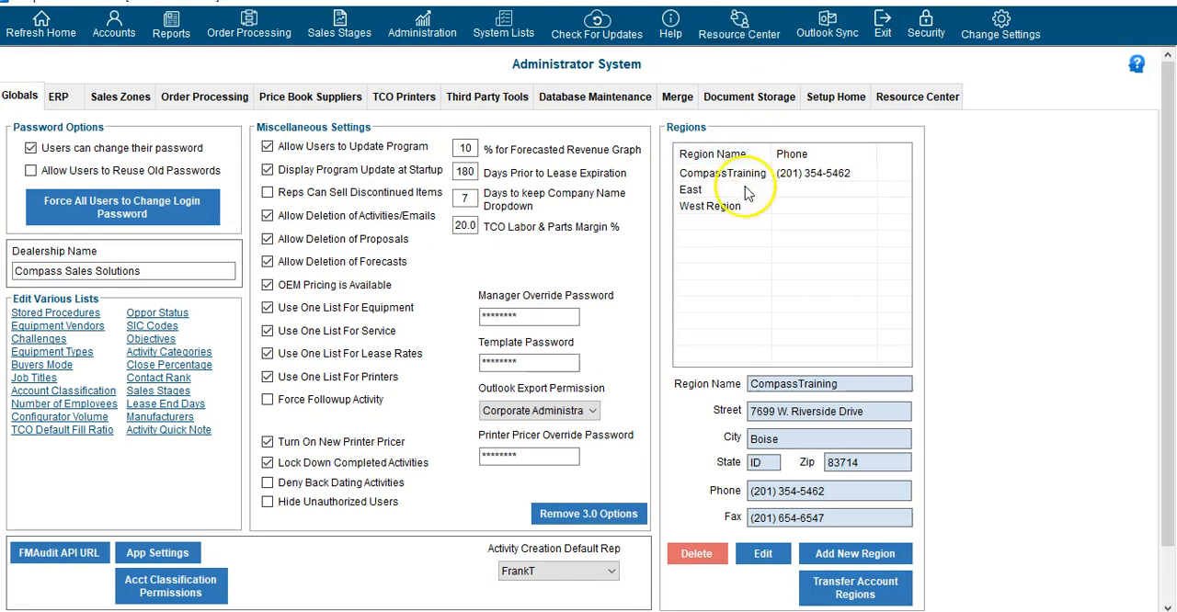
Review the Regions list and the blank form for adding a region, cancelling it without submitting
left_click(743, 217)
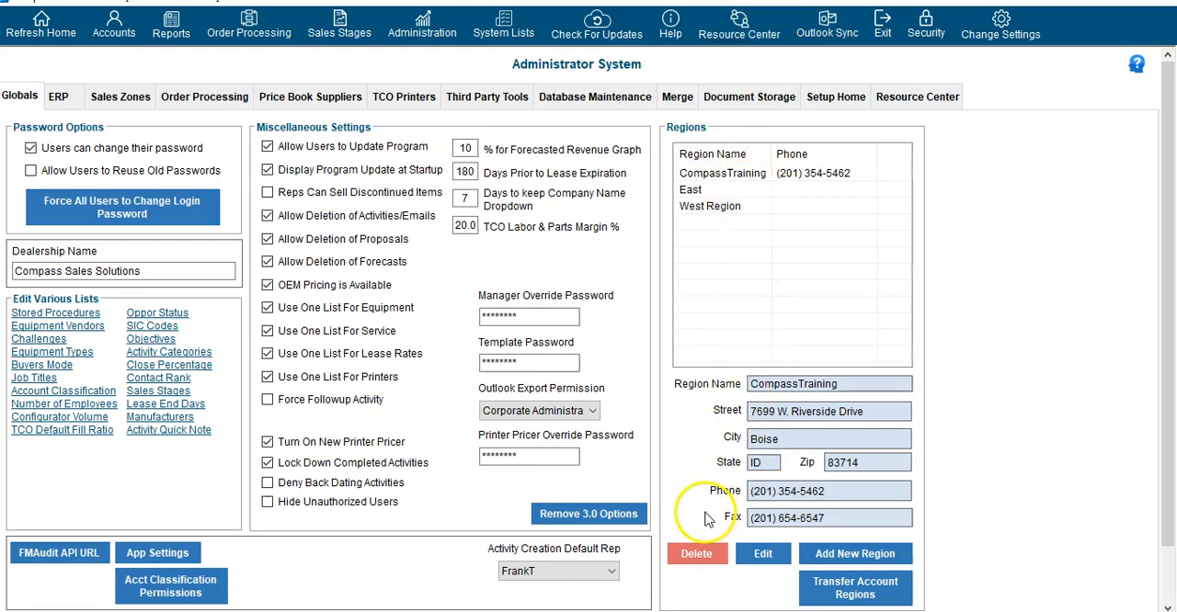
left_click(841, 557)
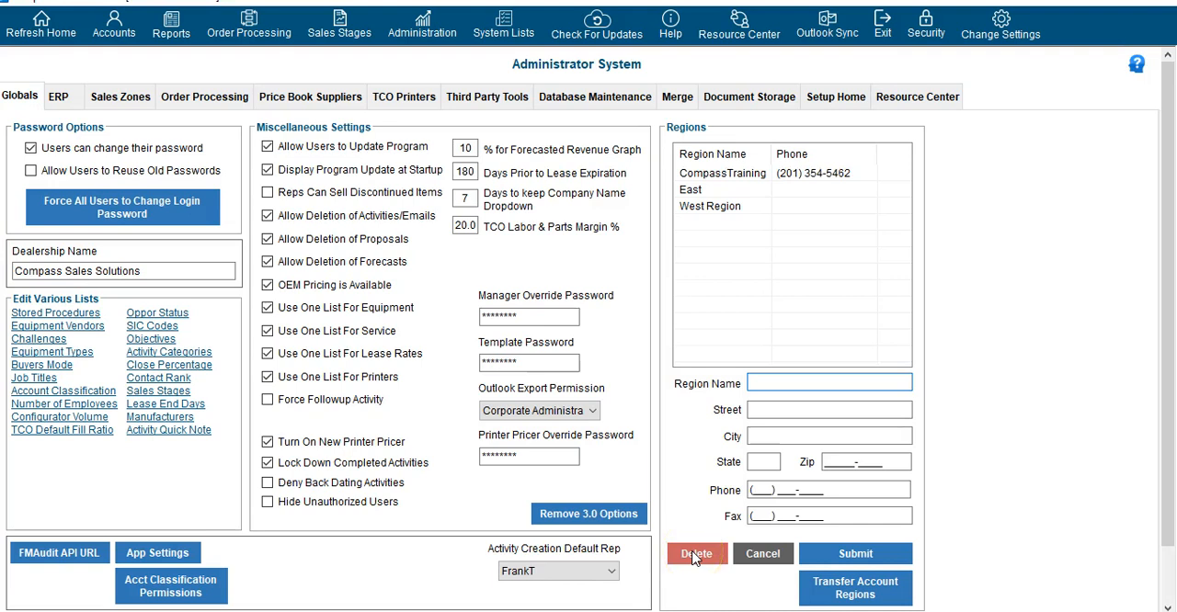
left_click(773, 174)
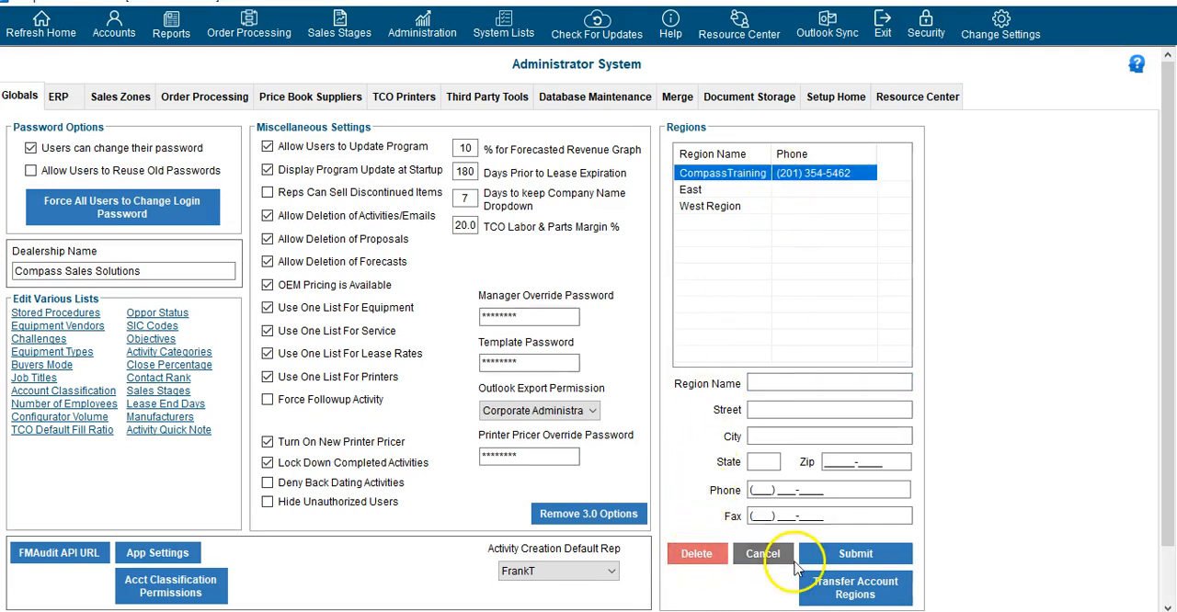
left_click(763, 557)
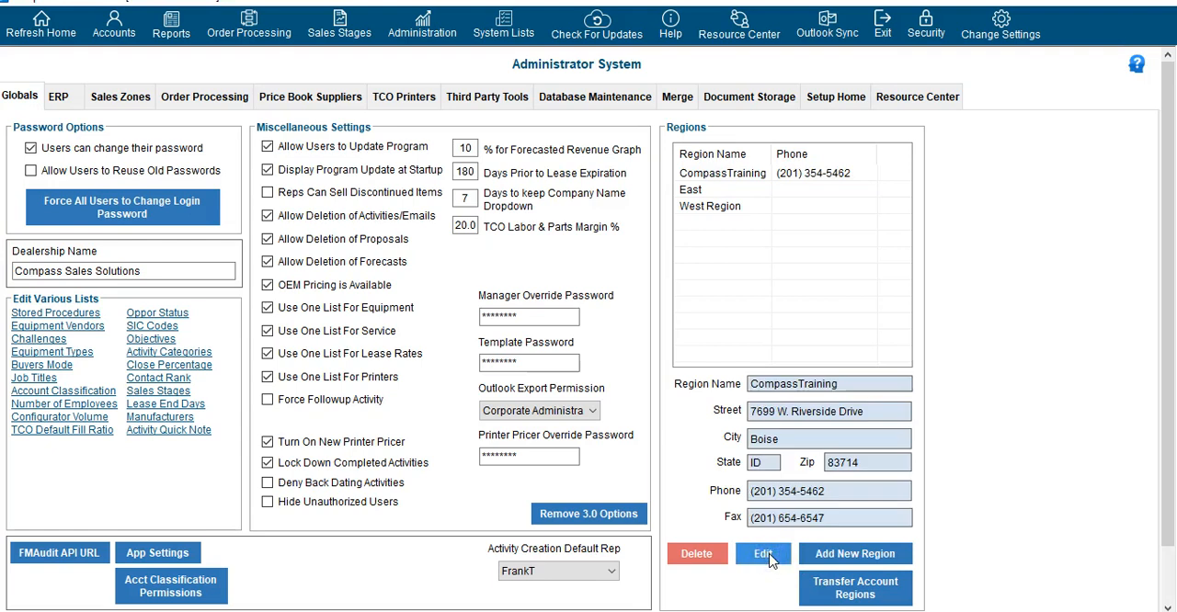
Open the account transfer between regions, review its search criteria with City selected, and close it without transferring anything
left_click(847, 593)
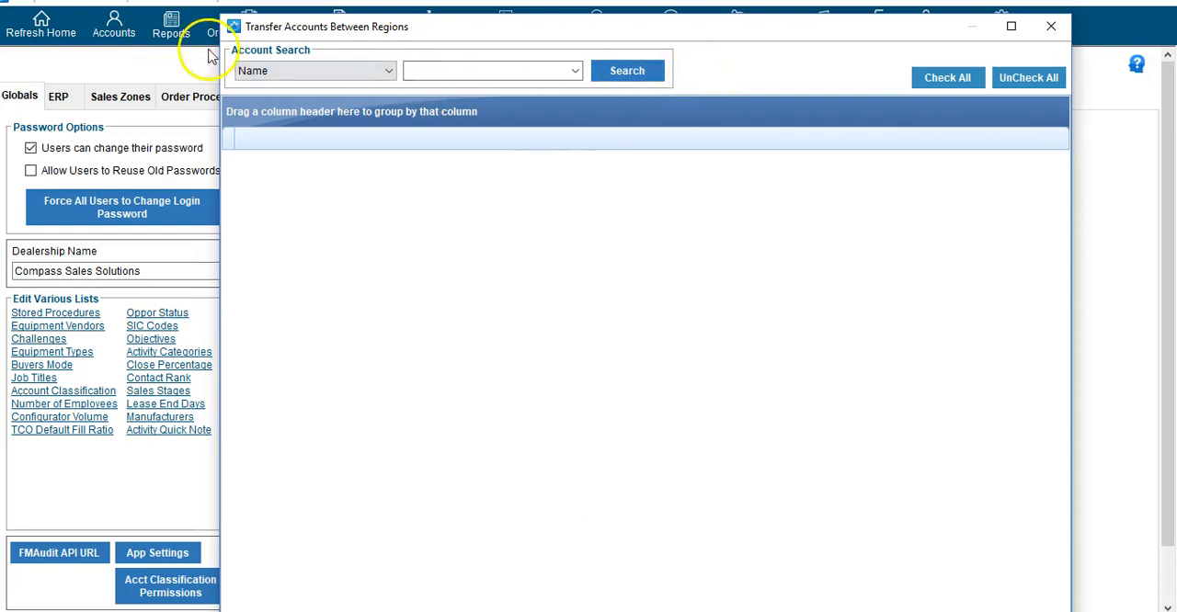
left_click(306, 71)
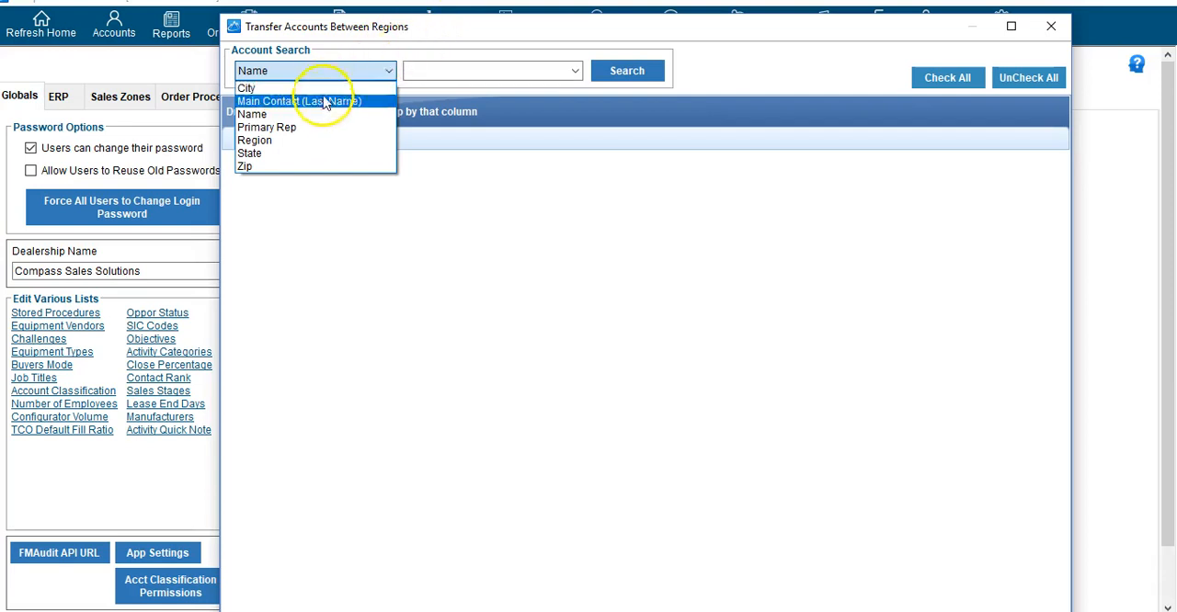
left_click(311, 88)
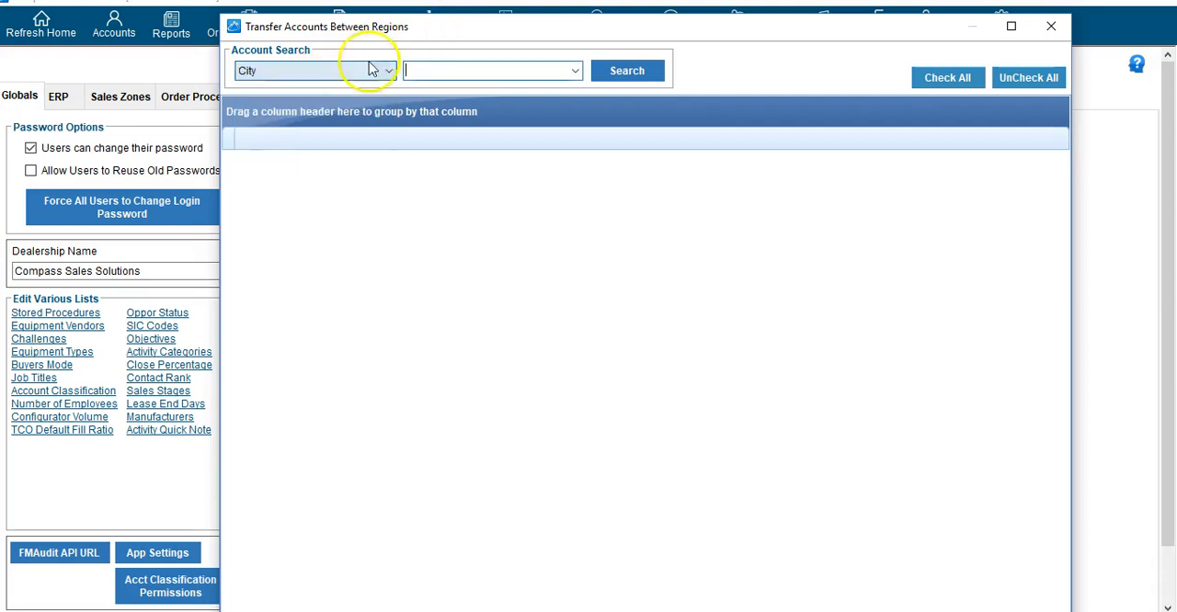
left_click(577, 72)
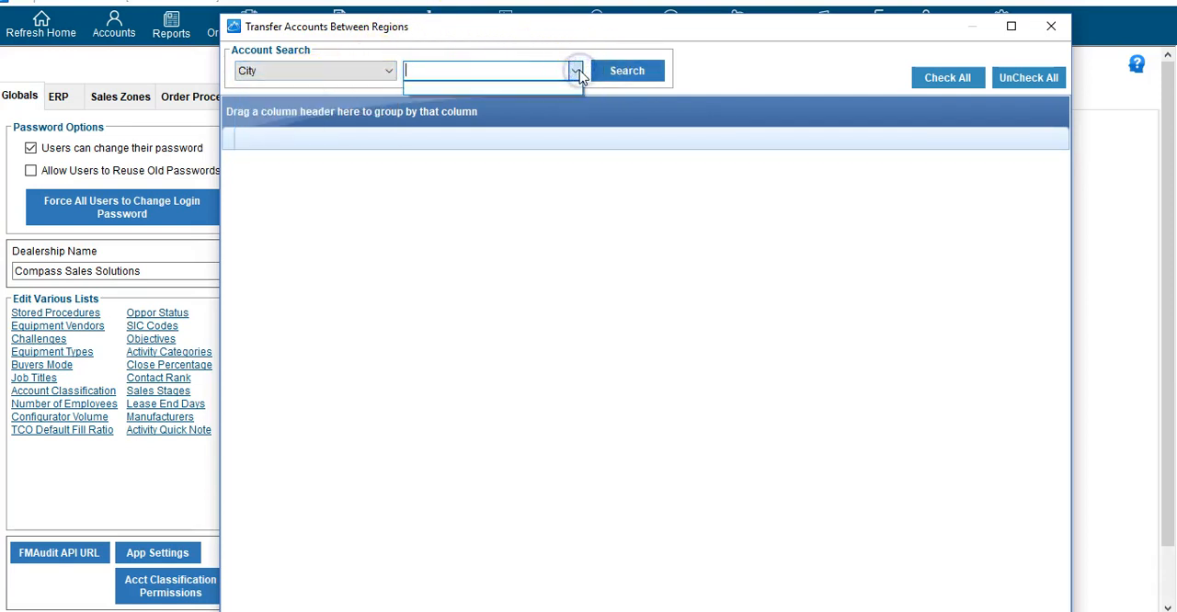
left_click(576, 72)
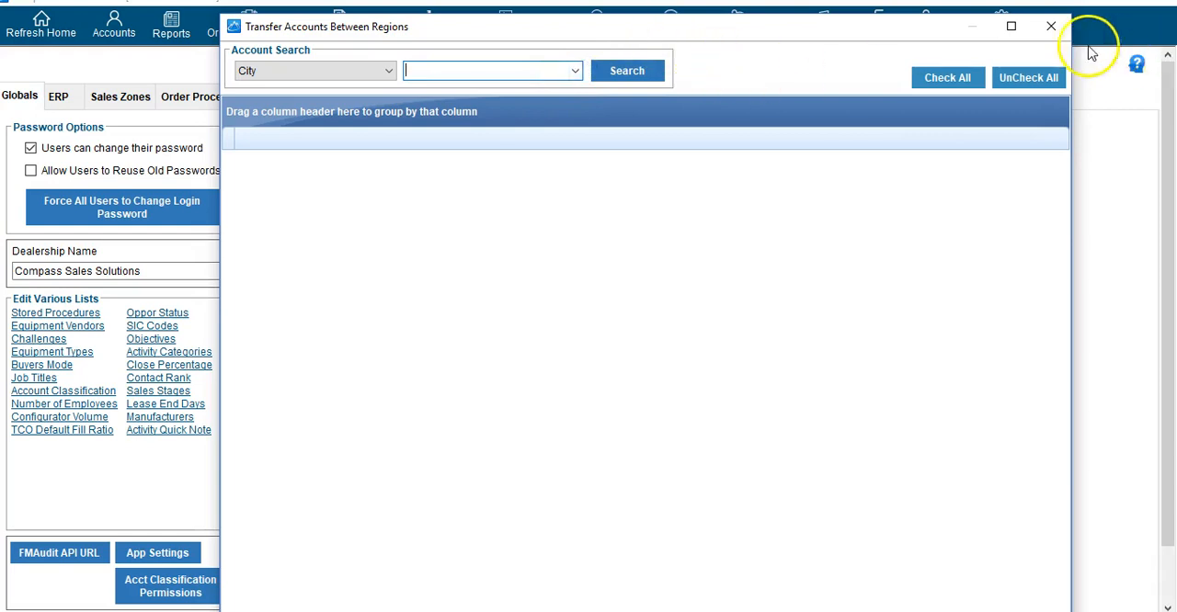
left_click(1051, 26)
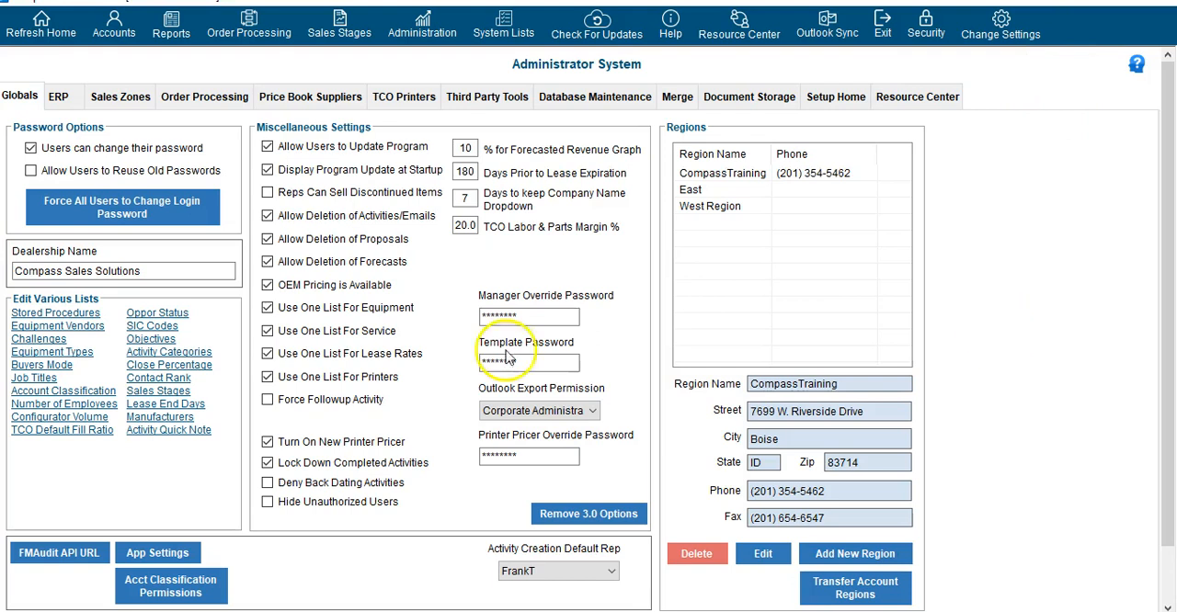
Review the ERP server settings, the Compass ERP number field and the E-Automate company import search
left_click(74, 104)
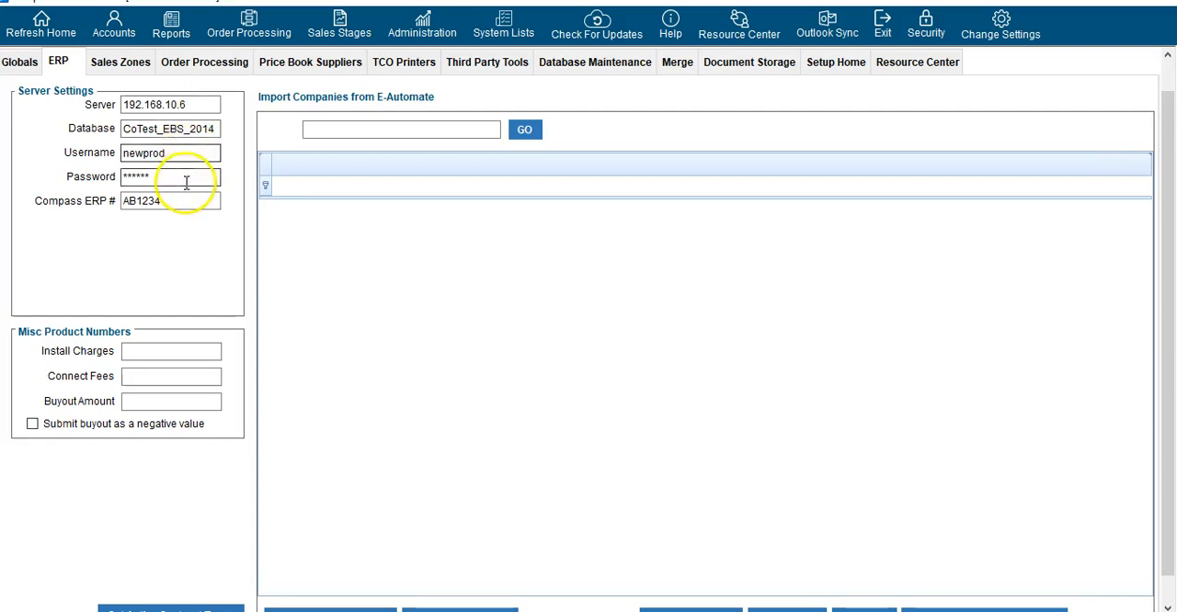
left_click_drag(186, 198, 83, 230)
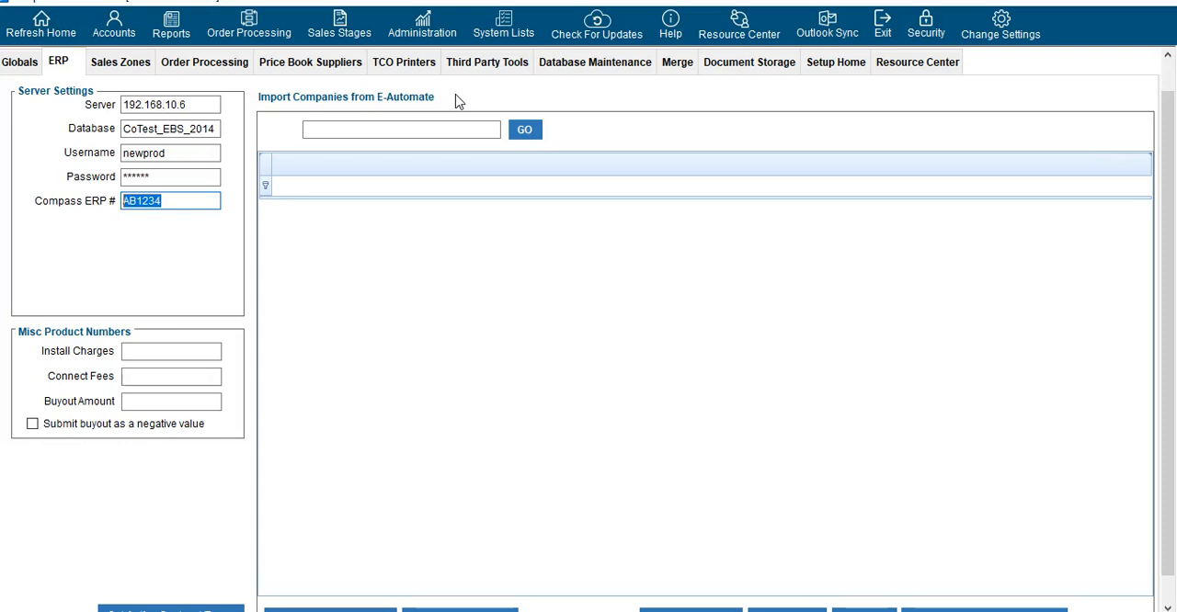
left_click(474, 127)
Review the zip codes assigned to the ABC Zone, Dead Zone, Eastern and NEW Zone sales zones
left_click(140, 68)
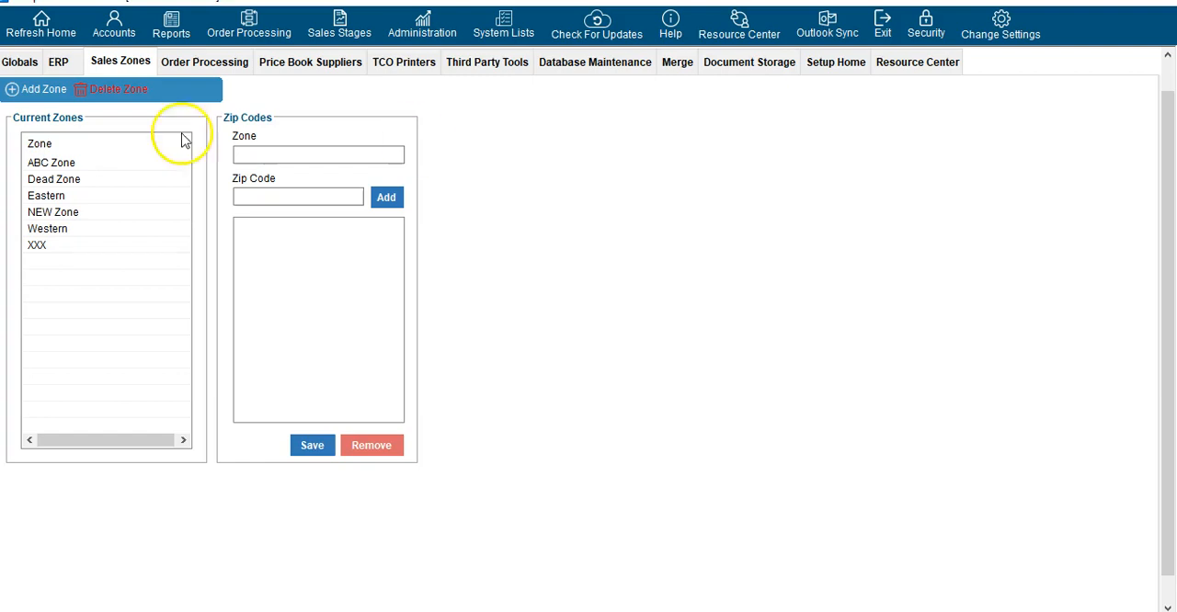
left_click(41, 165)
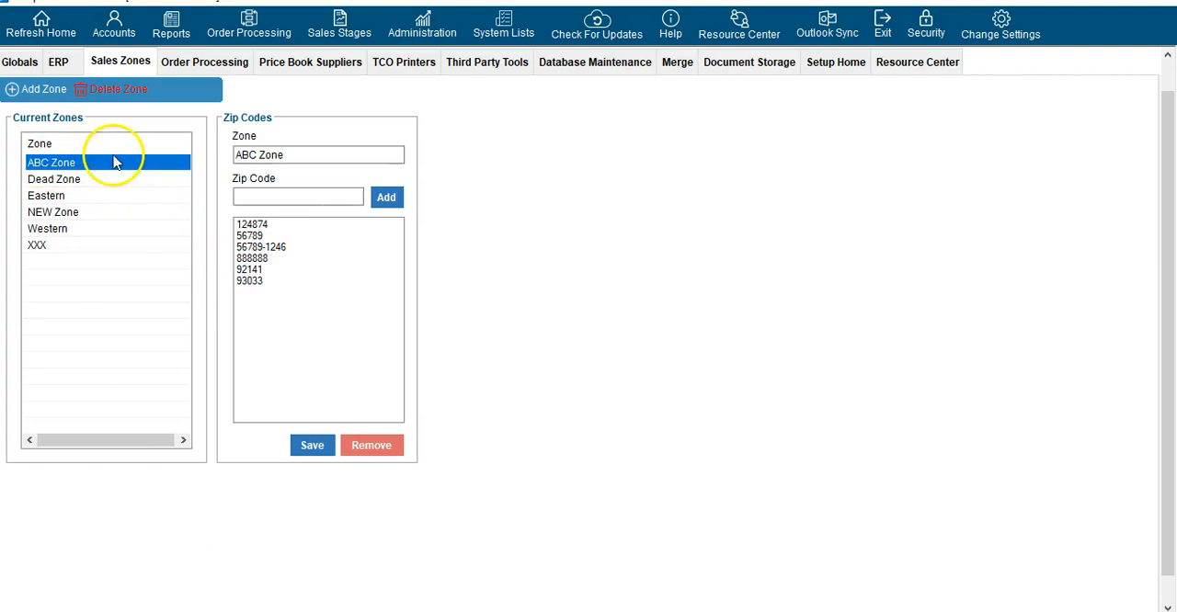
left_click(129, 179)
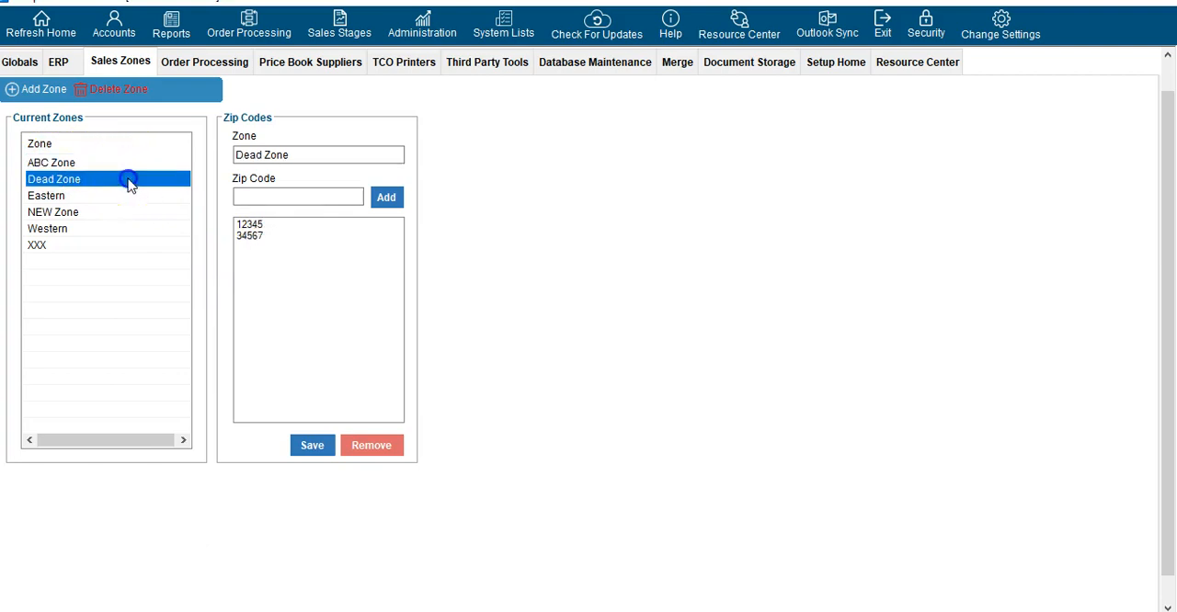
left_click(107, 196)
left_click(108, 212)
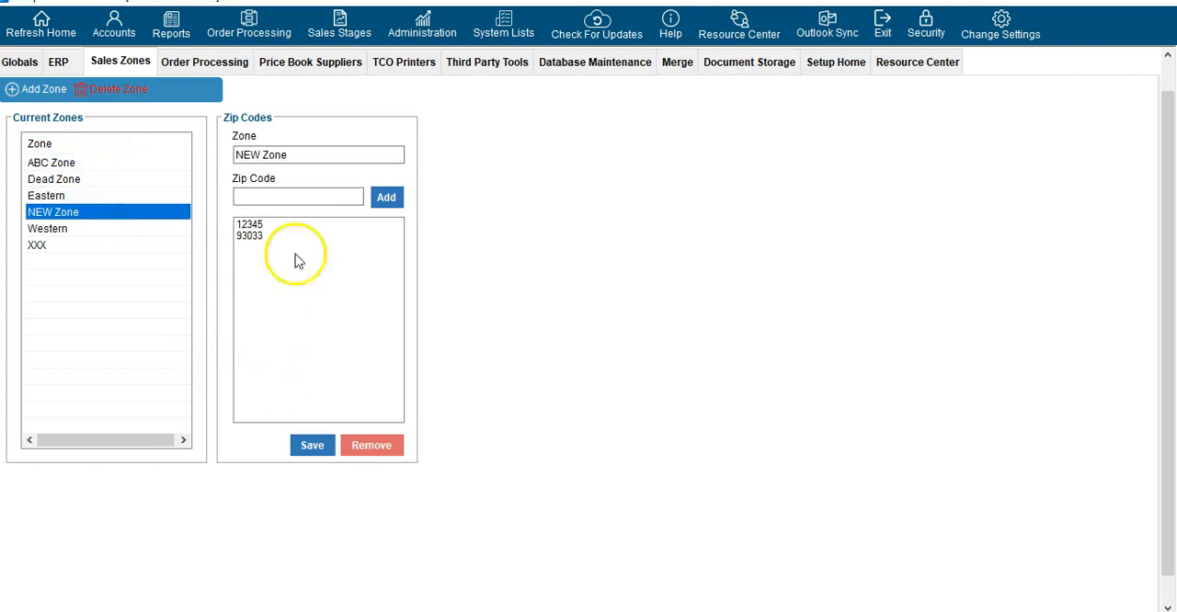
Review the Order Processing edit lists, browsing the entries of the delivery types and opening the invoice types
left_click(204, 64)
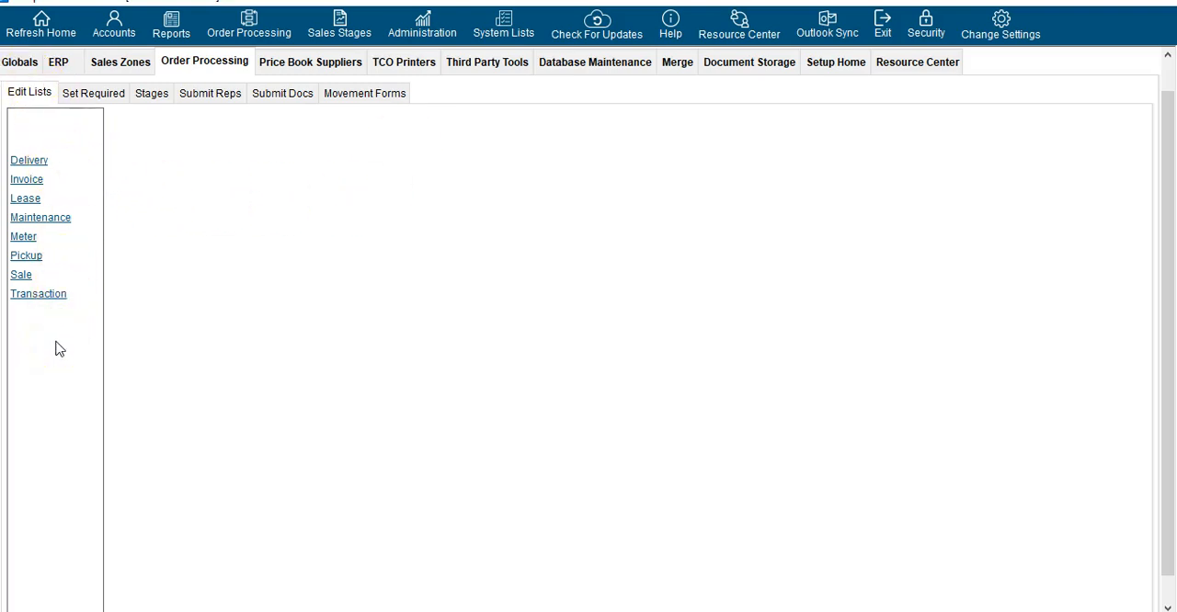
left_click(40, 164)
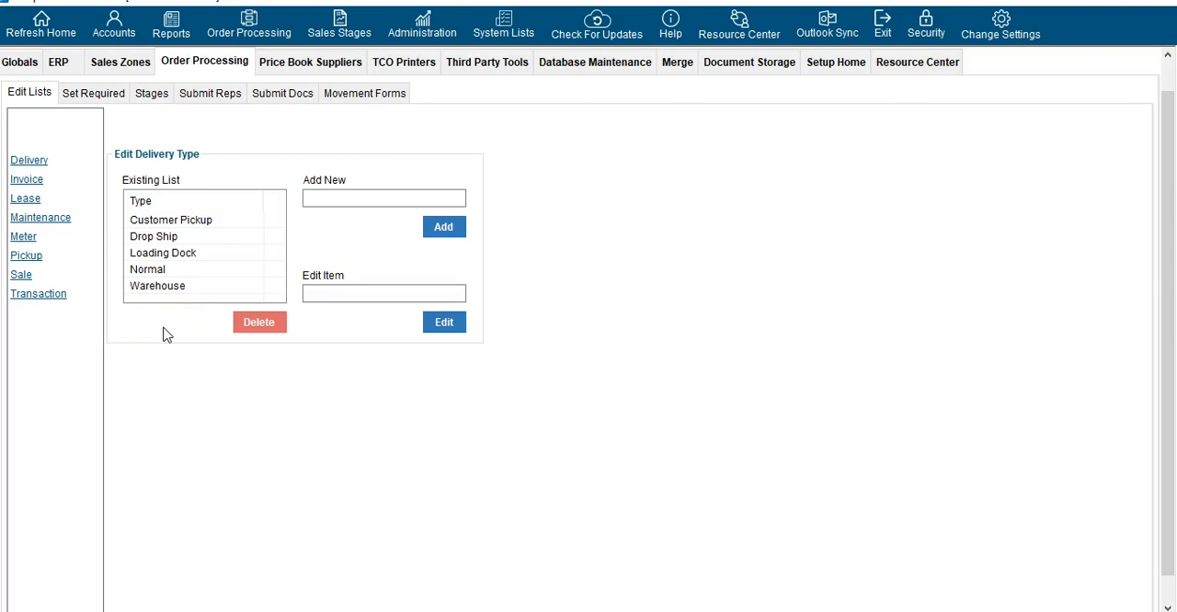
left_click(160, 220)
left_click(165, 253)
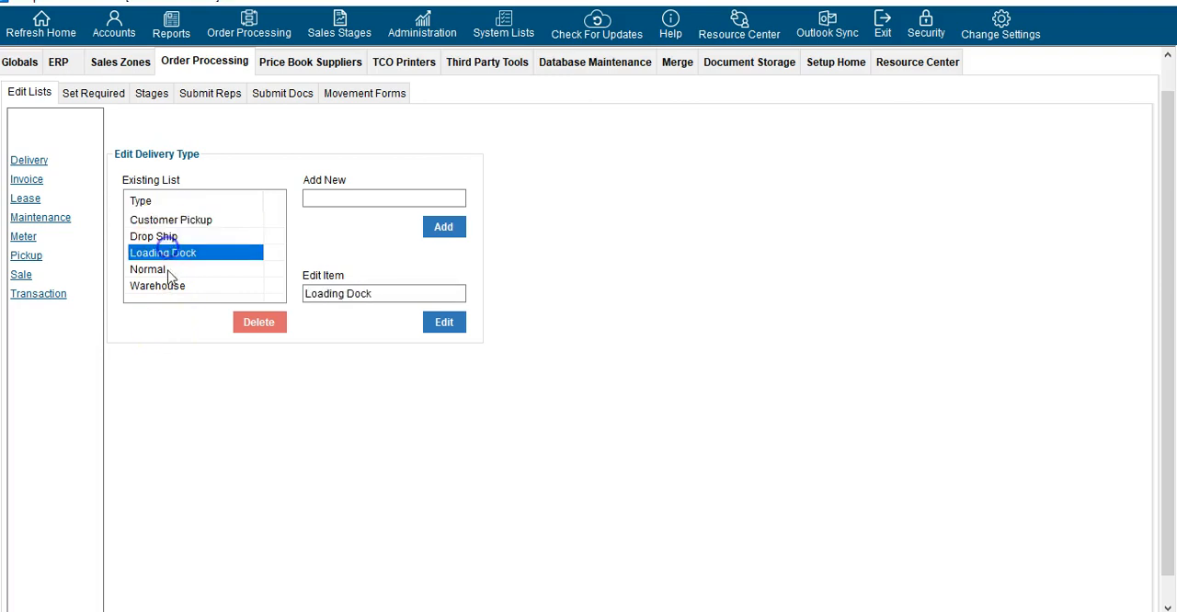
left_click(167, 270)
left_click(164, 285)
left_click(155, 236)
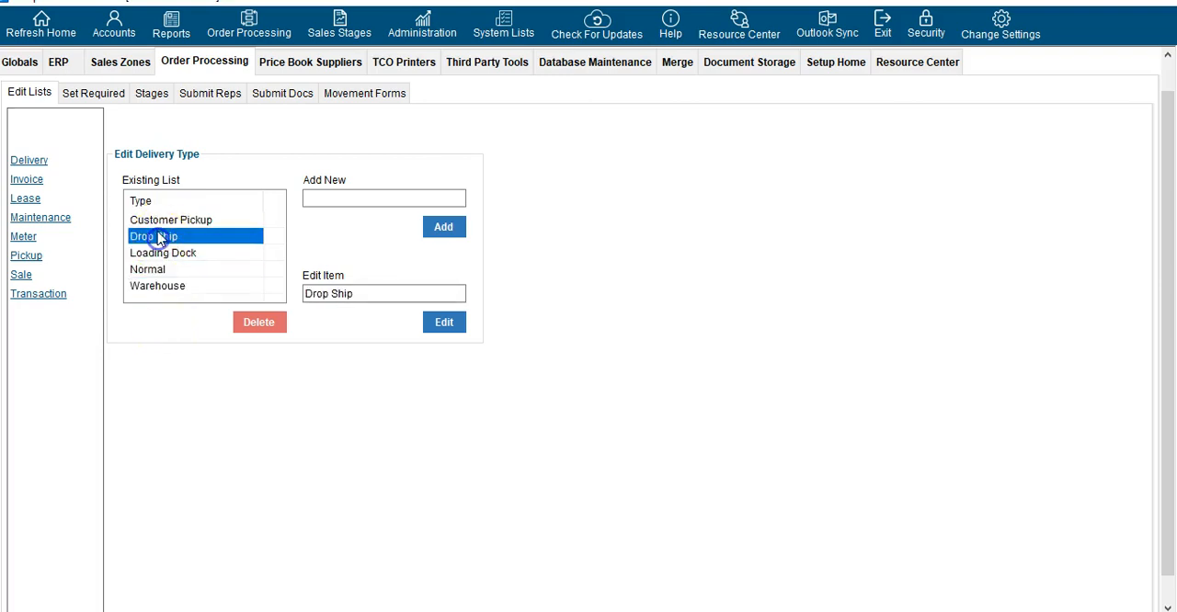
left_click(159, 222)
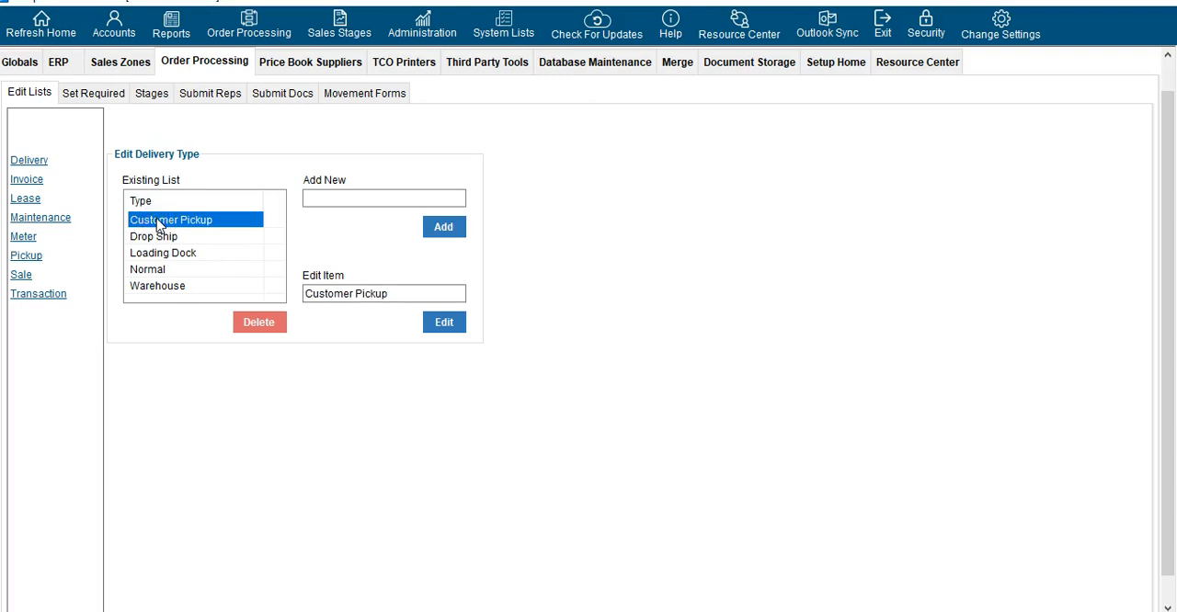
left_click(22, 182)
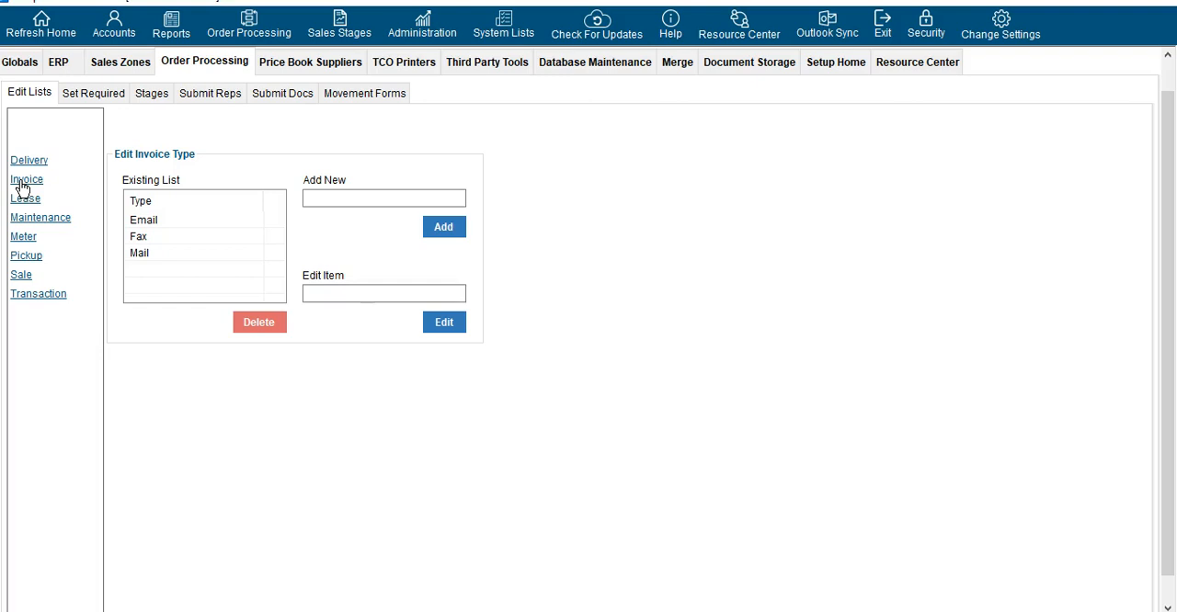
Review the Order Processing edit lists for lease vendors, maintenance types, meter types, pickup types and sale types
left_click(23, 201)
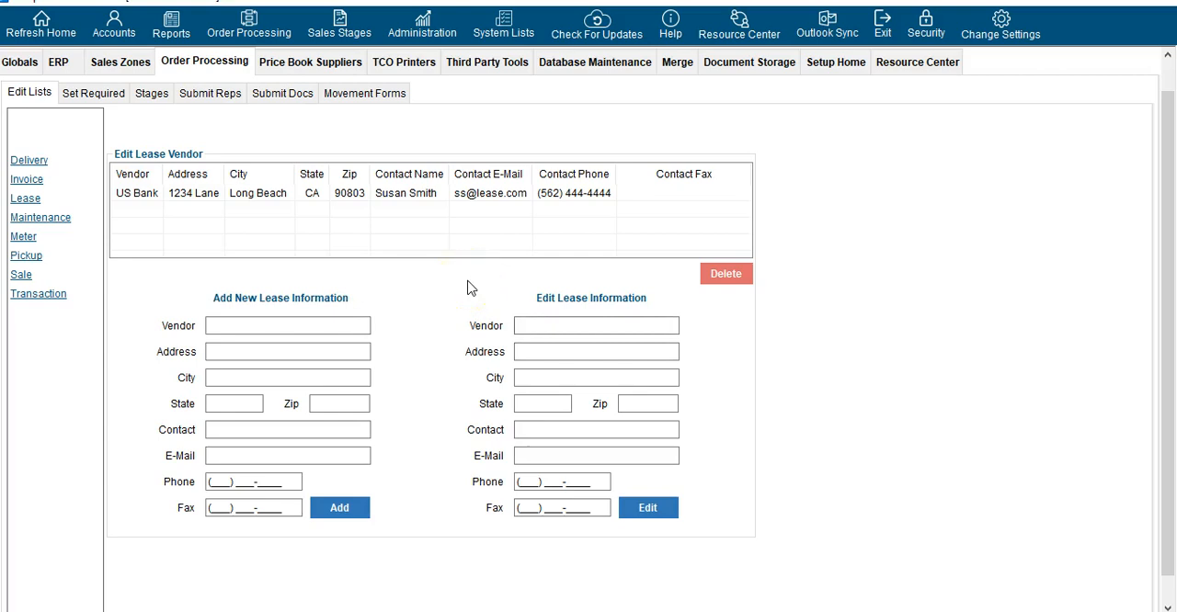
left_click(65, 222)
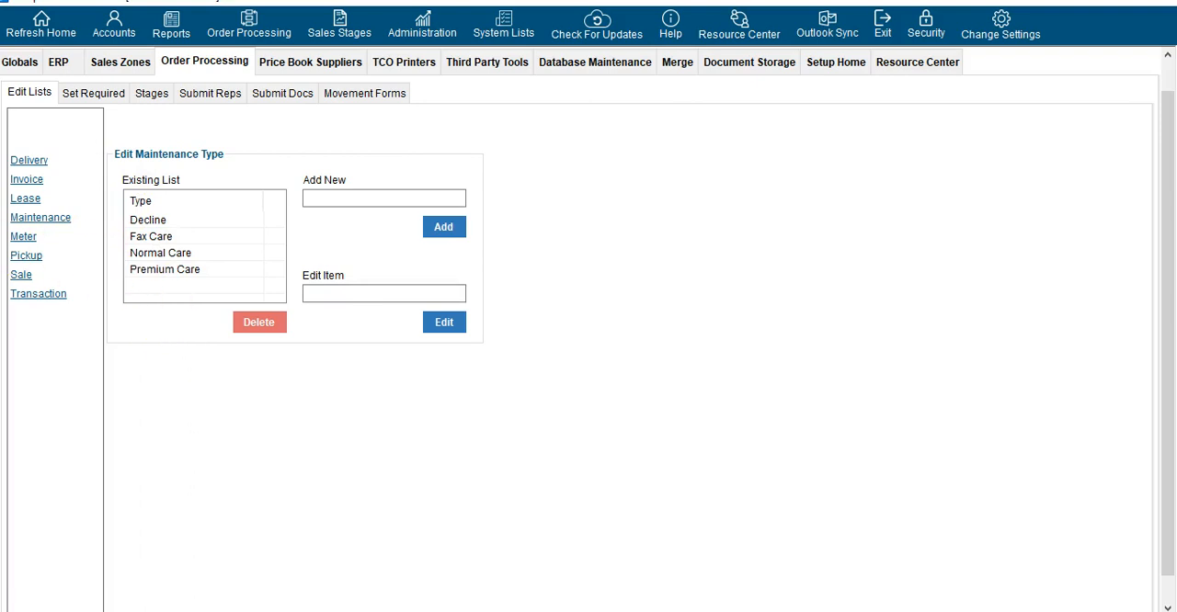
left_click(24, 237)
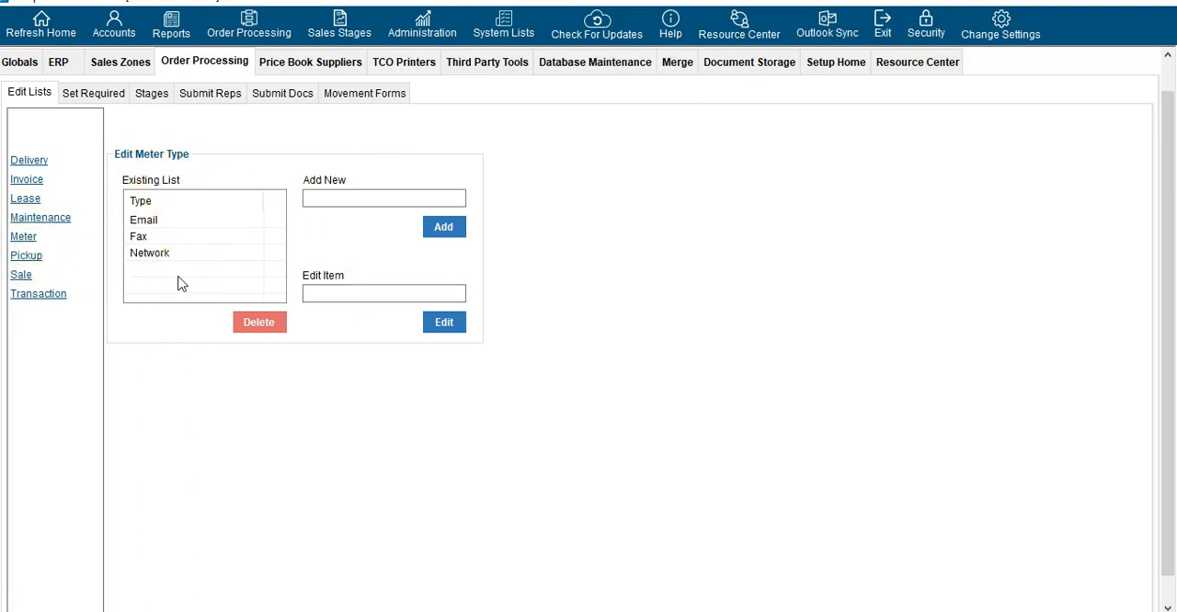
left_click(28, 259)
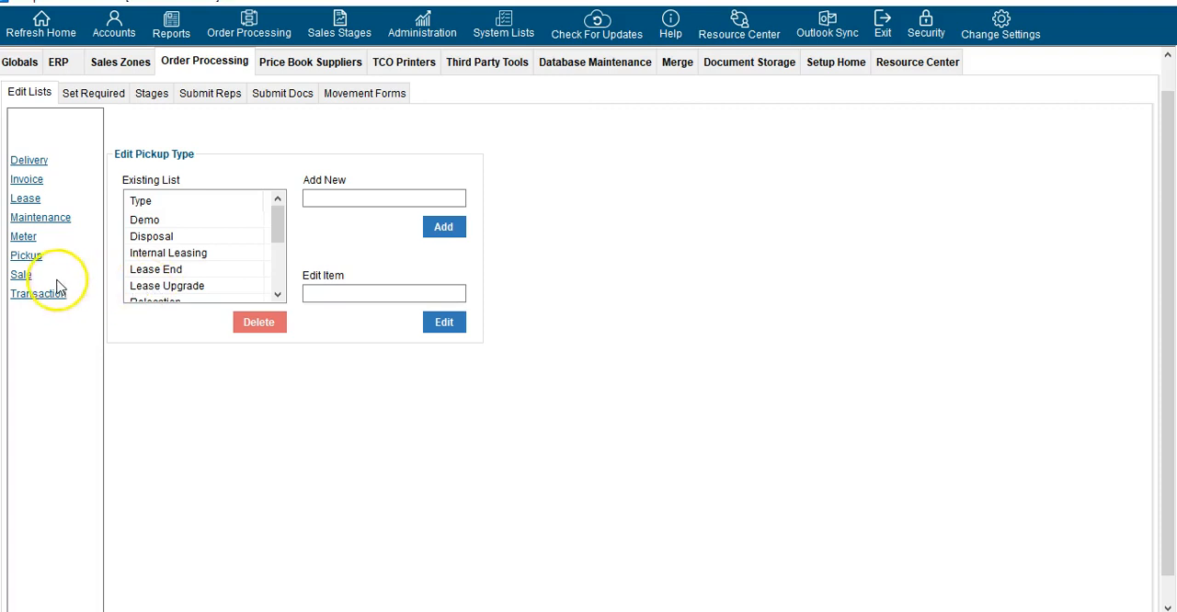
left_click(20, 277)
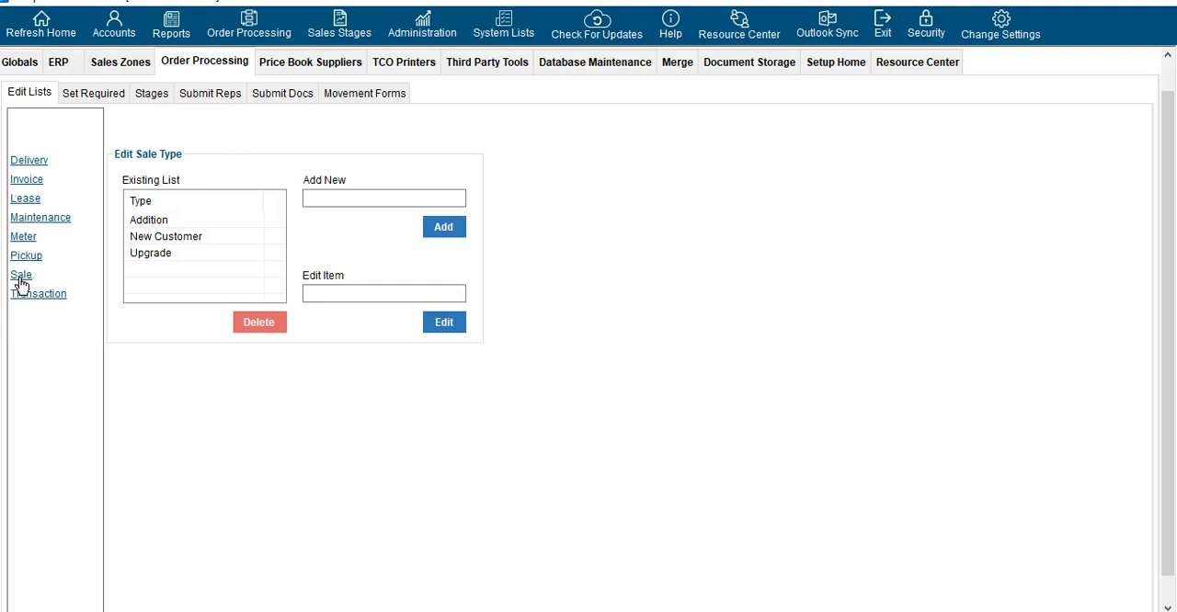
Browse the existing entries in the transaction types list of the Order Processing edit lists
left_click(19, 299)
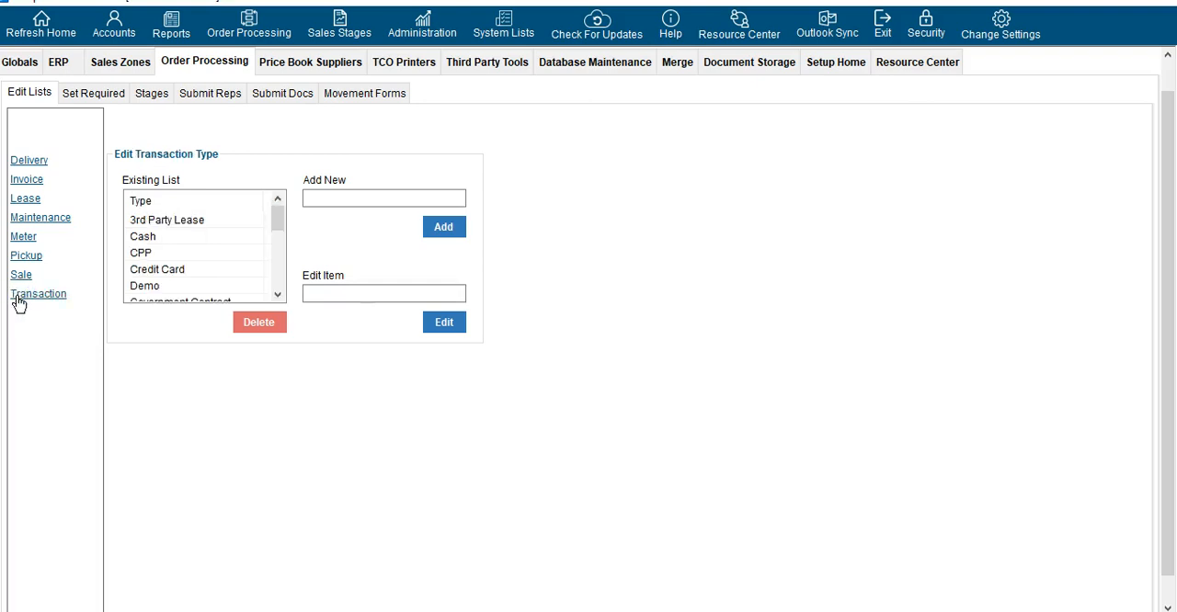
scroll(169, 239, "down", 1)
scroll(169, 241, "down", 3)
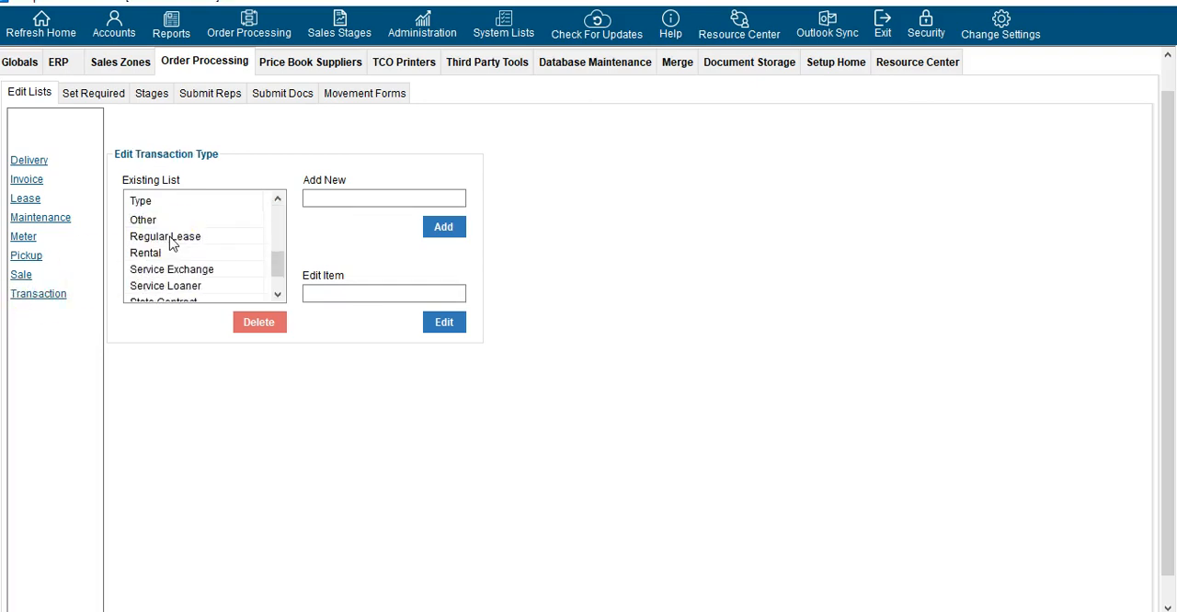
scroll(170, 242, "up", 4)
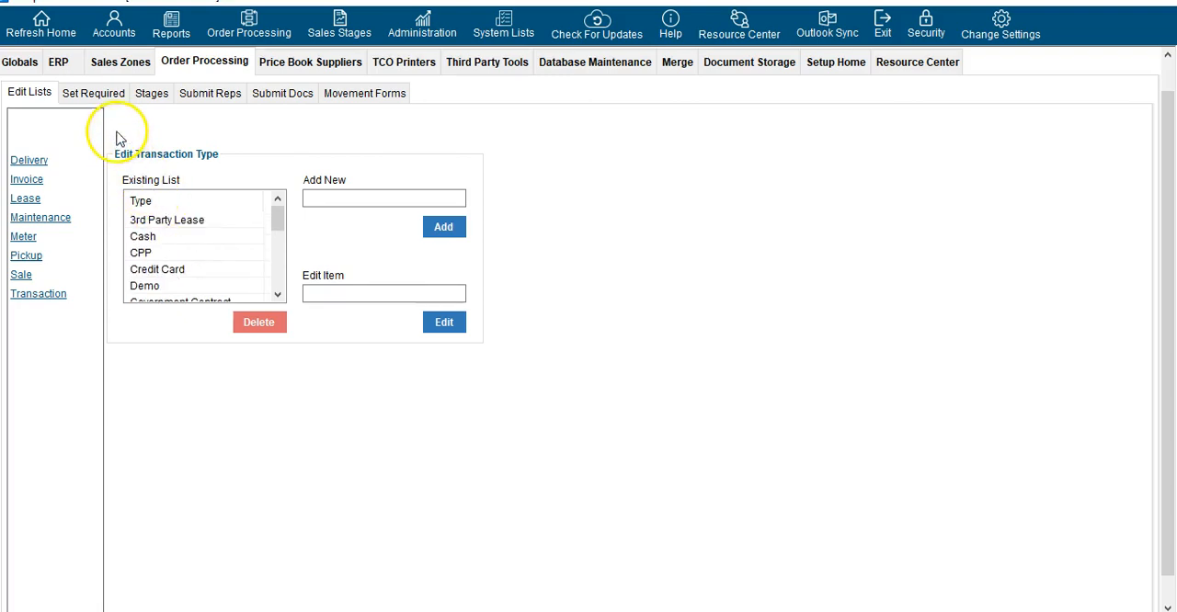
Open the required-field settings for orders and mark Maintenance Type under Order Details as required
left_click(102, 94)
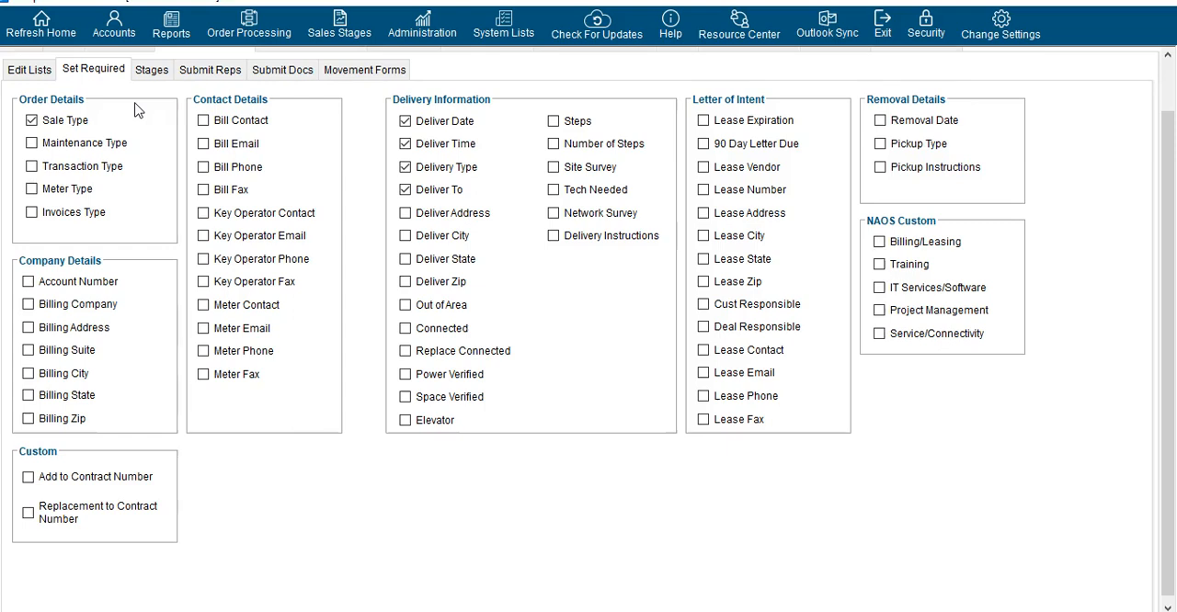
left_click(34, 145)
Review the order stage names, highlighting the Forecast stage's name and the Orders Queue stage's name without changing them
left_click(151, 72)
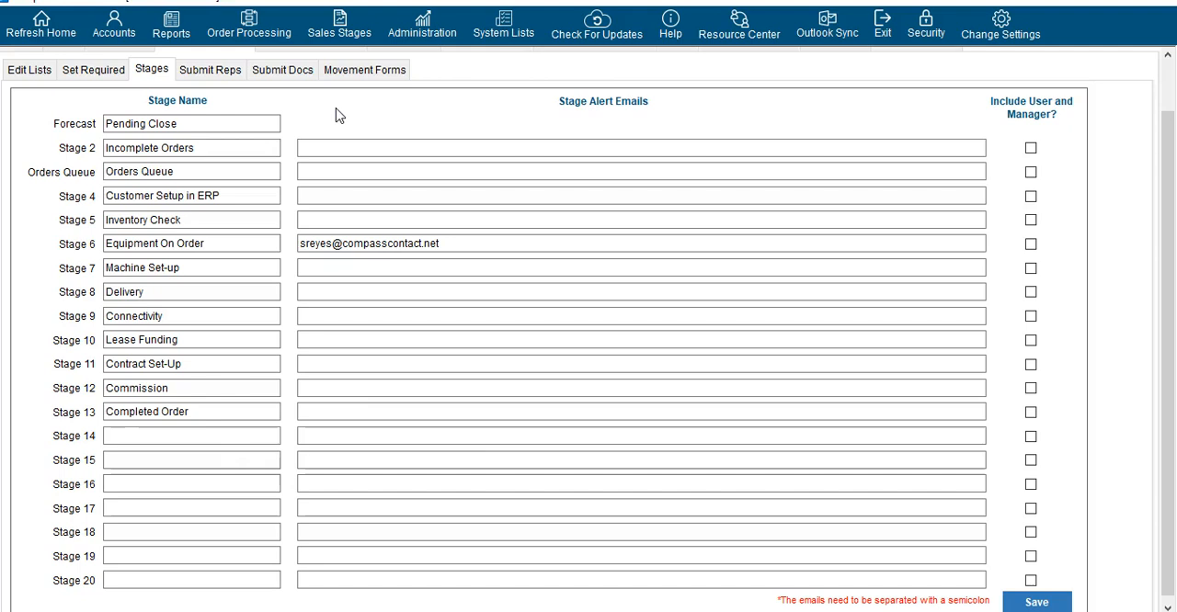
scroll(267, 478, "down", 1)
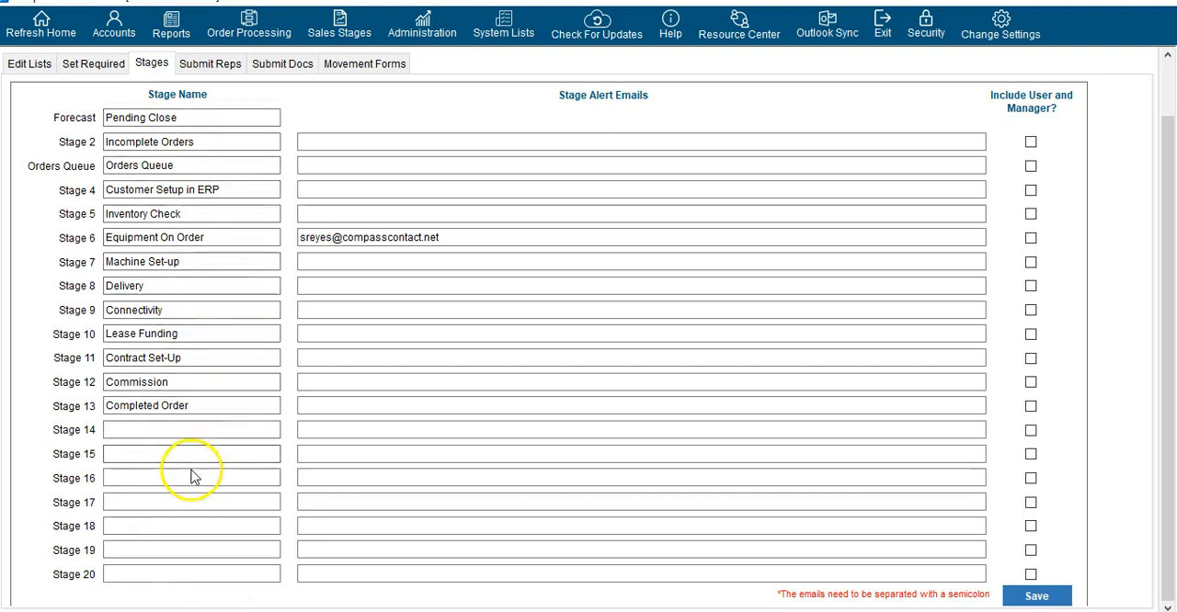
left_click(192, 117)
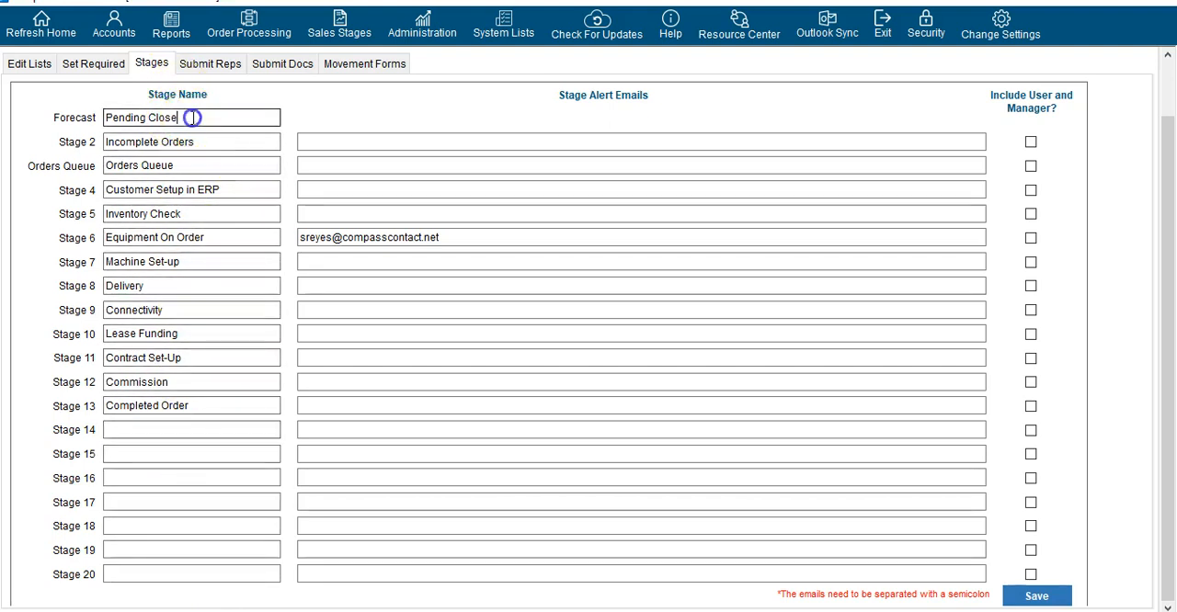
left_click_drag(192, 117, 34, 110)
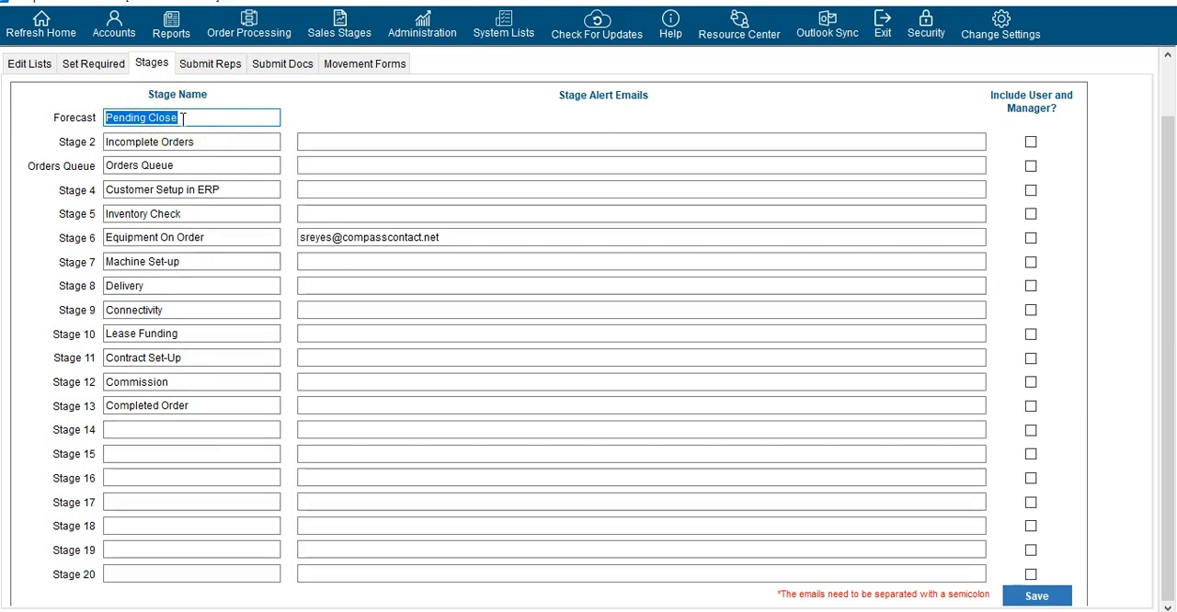
left_click(184, 162)
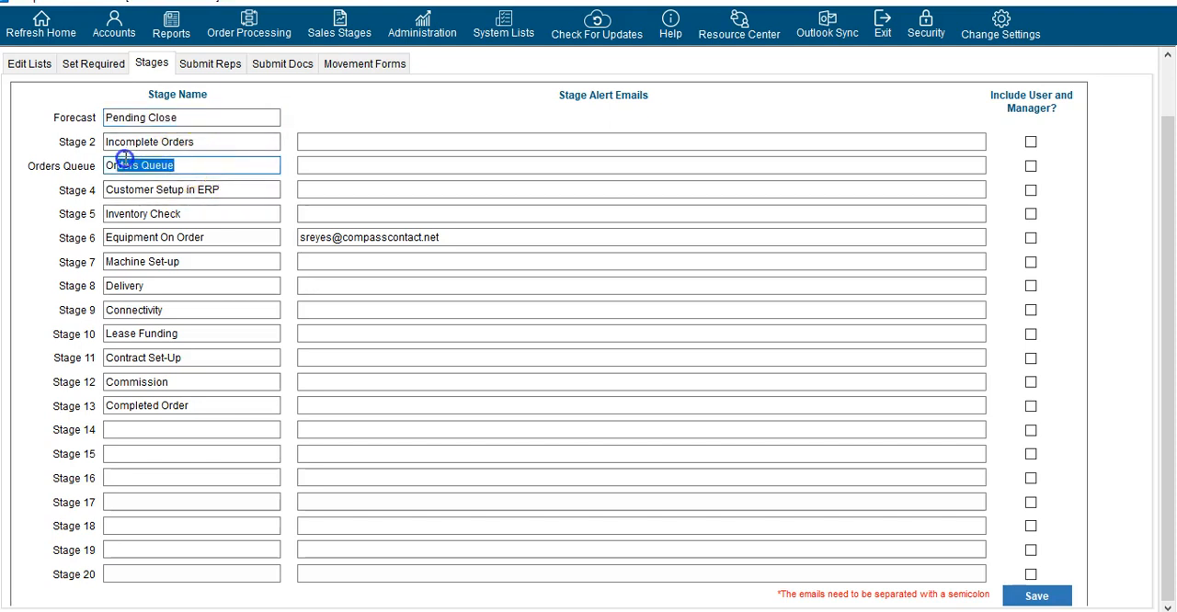
left_click(218, 164)
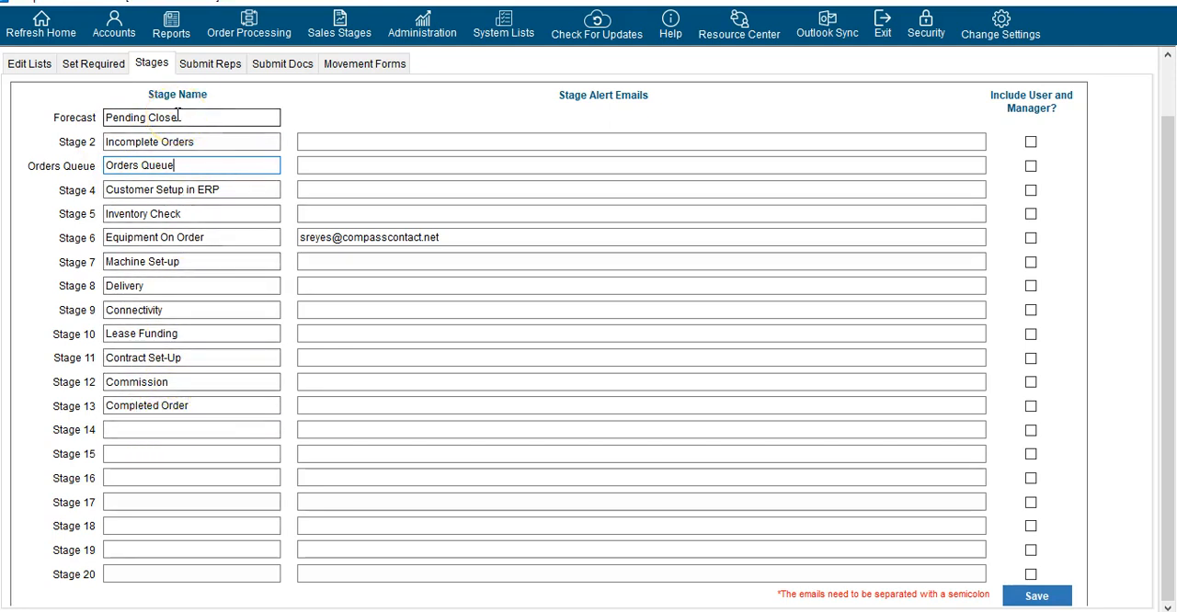
Examine the Stage 2 alert emails field and turn on Include User and Manager for Stage 10, Lease Funding
left_click(822, 138)
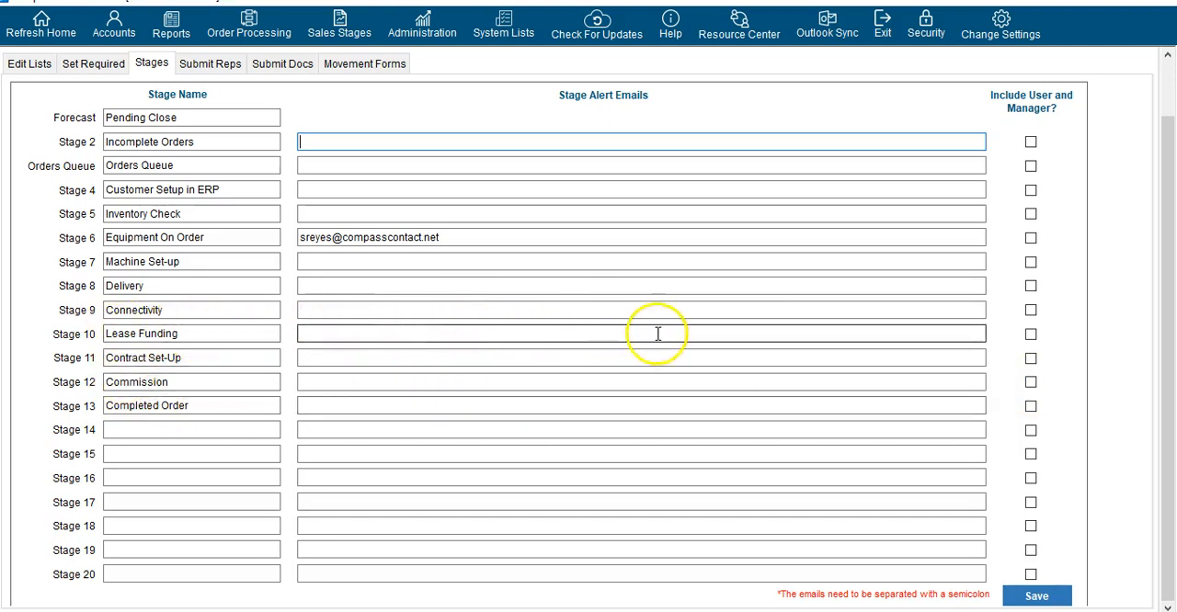
left_click(1031, 335)
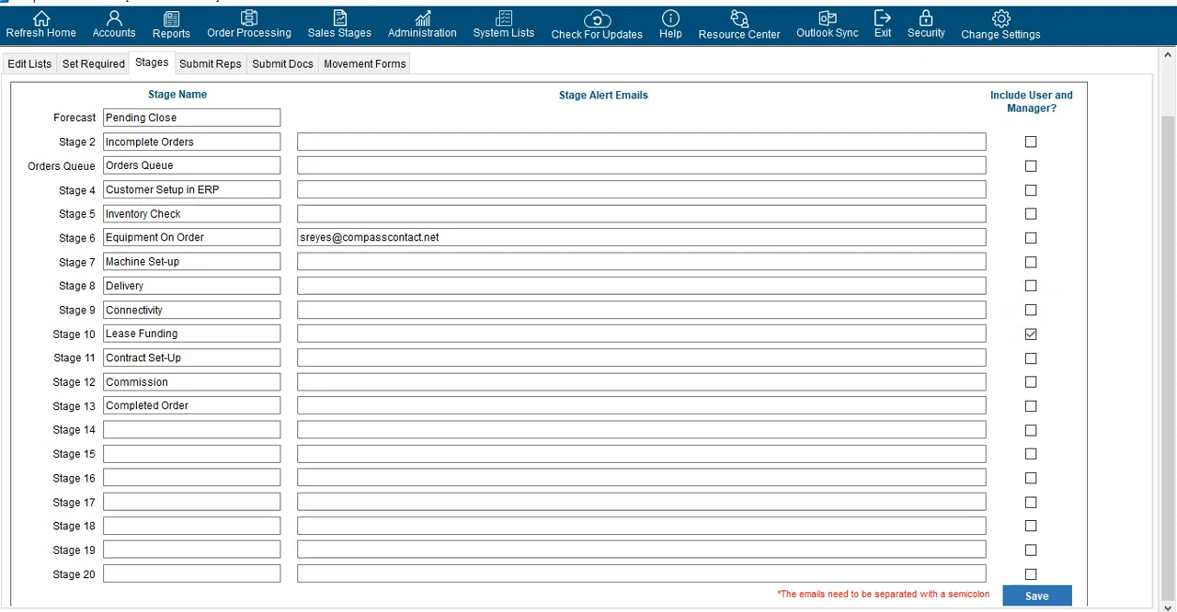
Open the Submit Reps settings of Order Processing
left_click(203, 70)
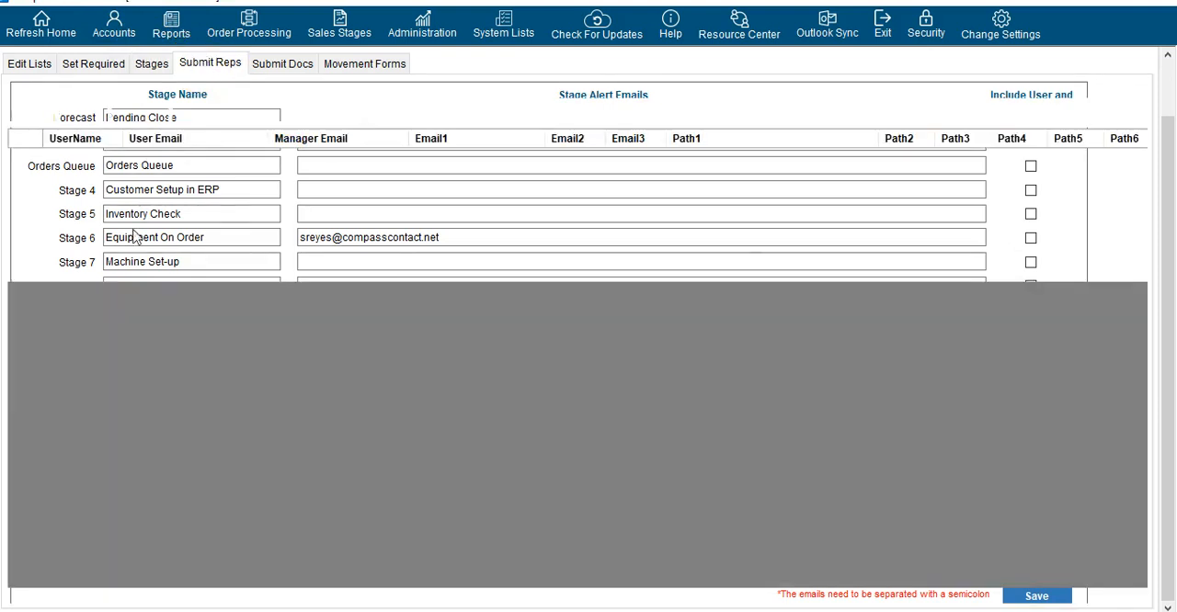
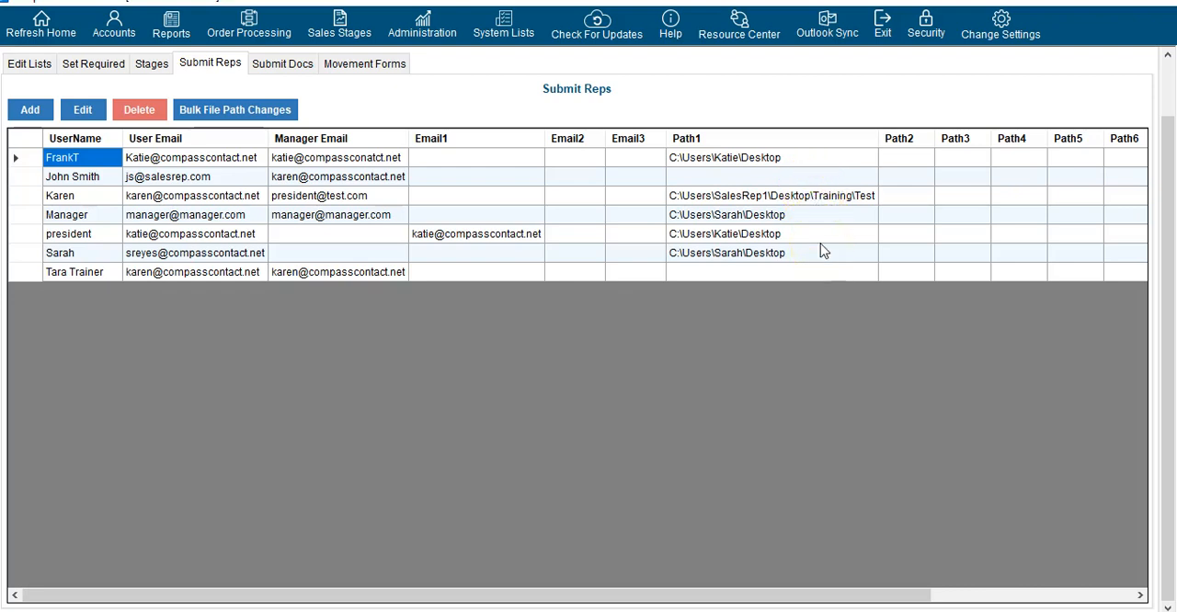
Select the first rep in the Submit Reps list, and open the Submit Docs settings to view the available documents
left_click(26, 159)
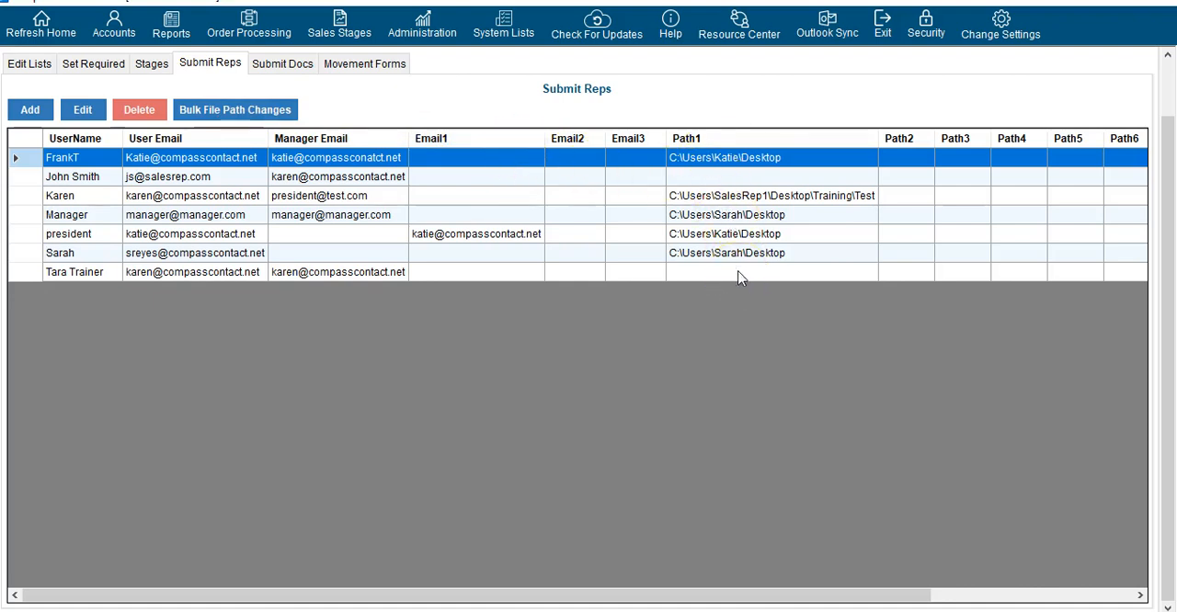
left_click(278, 65)
left_click(277, 115)
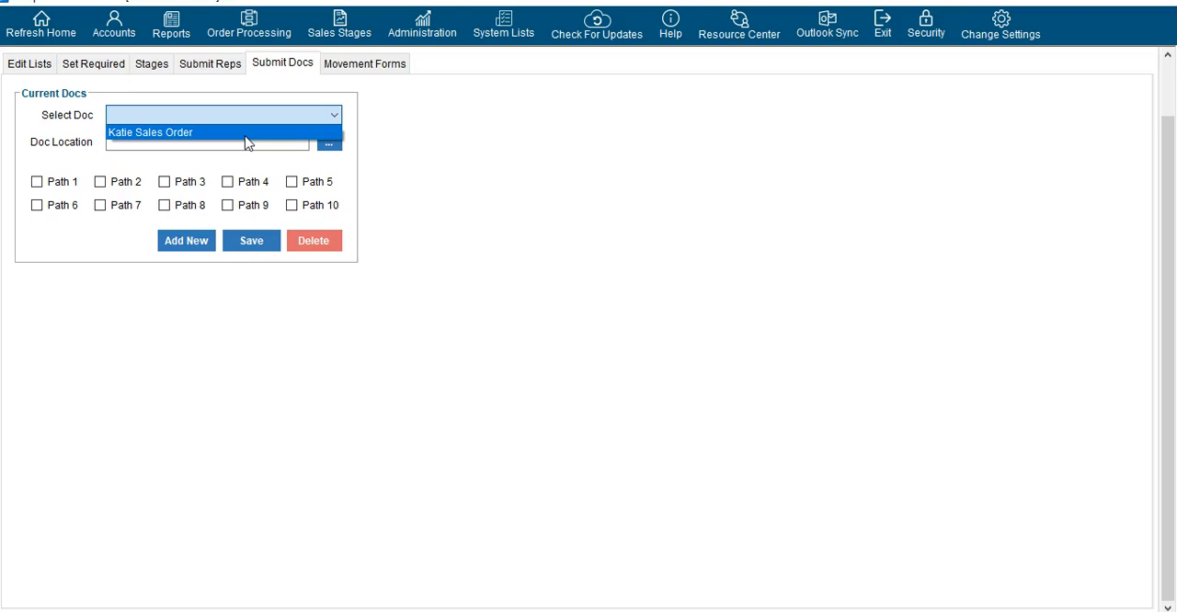
left_click(261, 137)
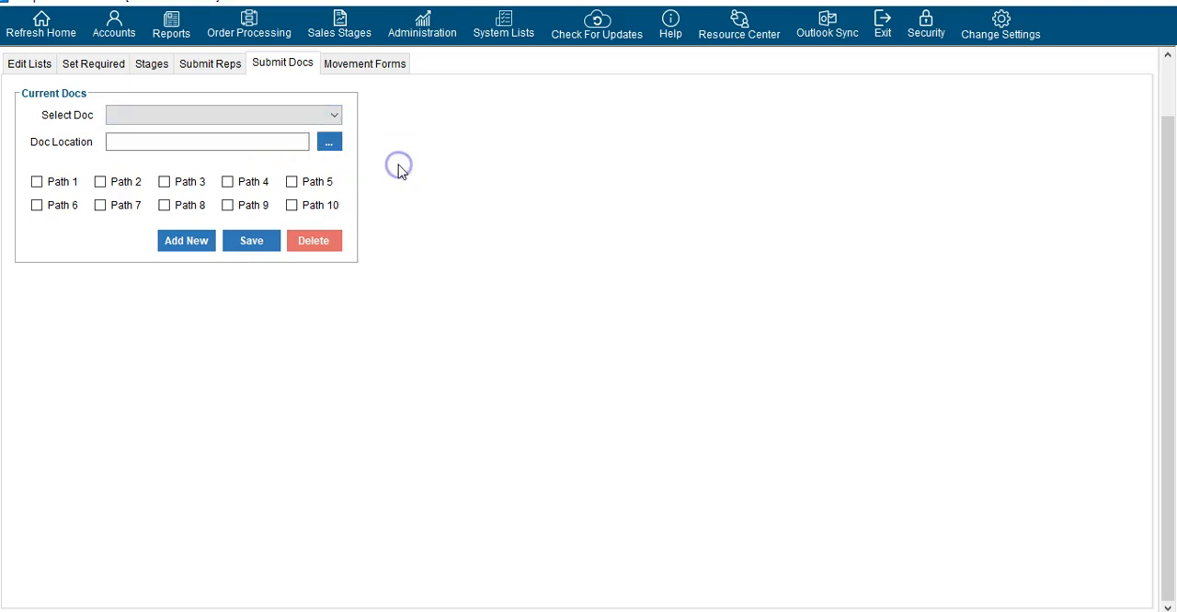
Try out the new submit doc form's template file browser and its Path 1 and Path 2 options, and cancel the new doc
left_click(164, 253)
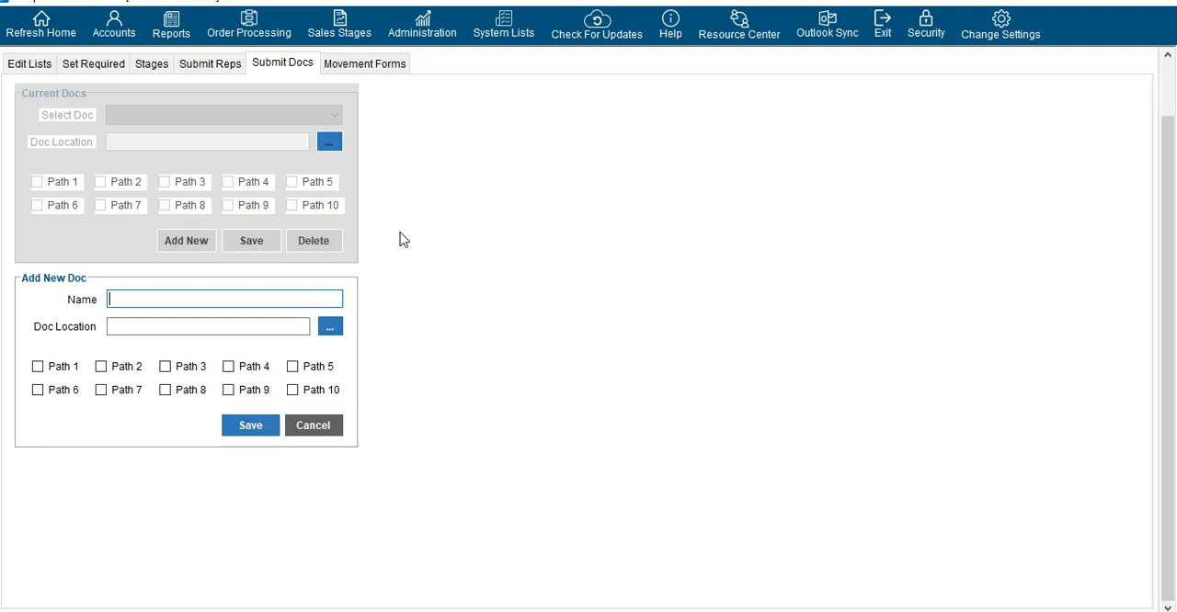
left_click(336, 327)
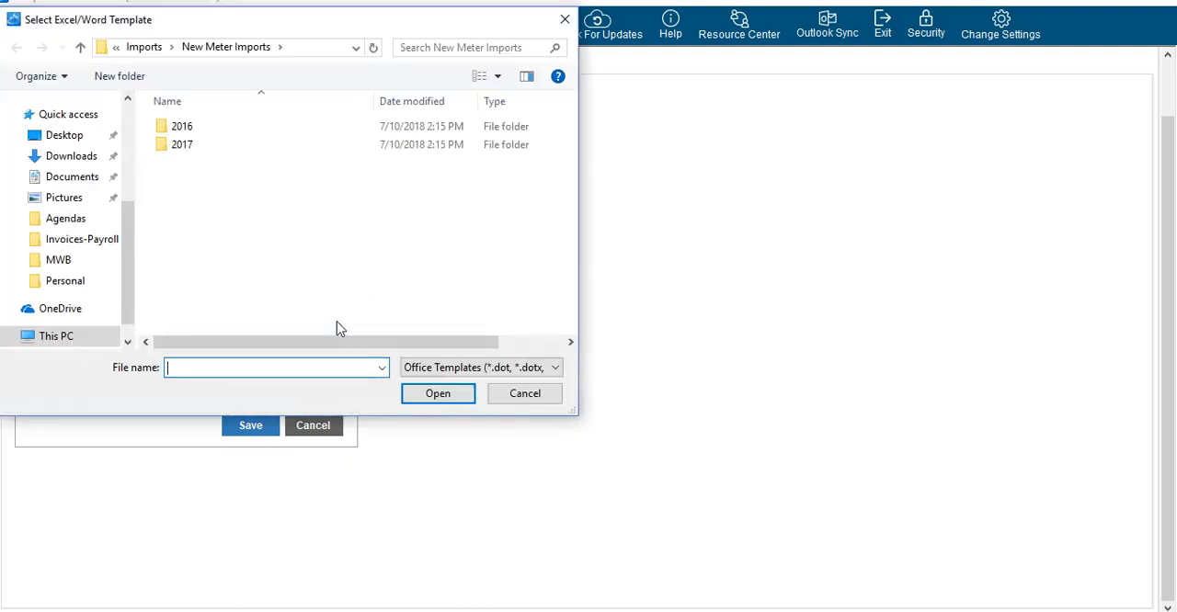
left_click(525, 396)
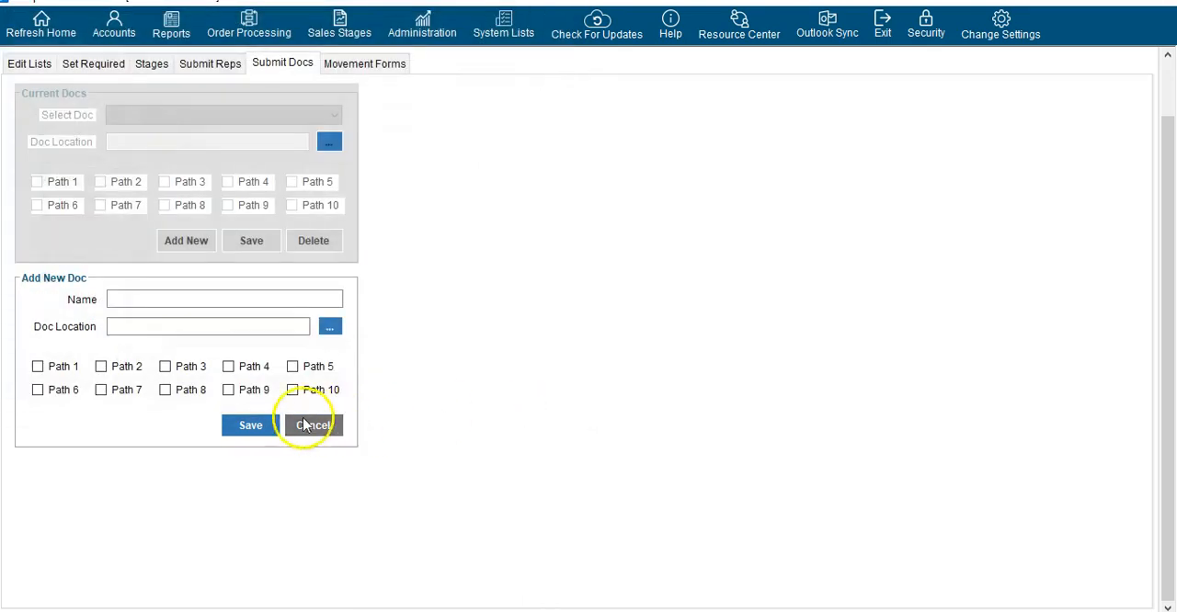
left_click(71, 368)
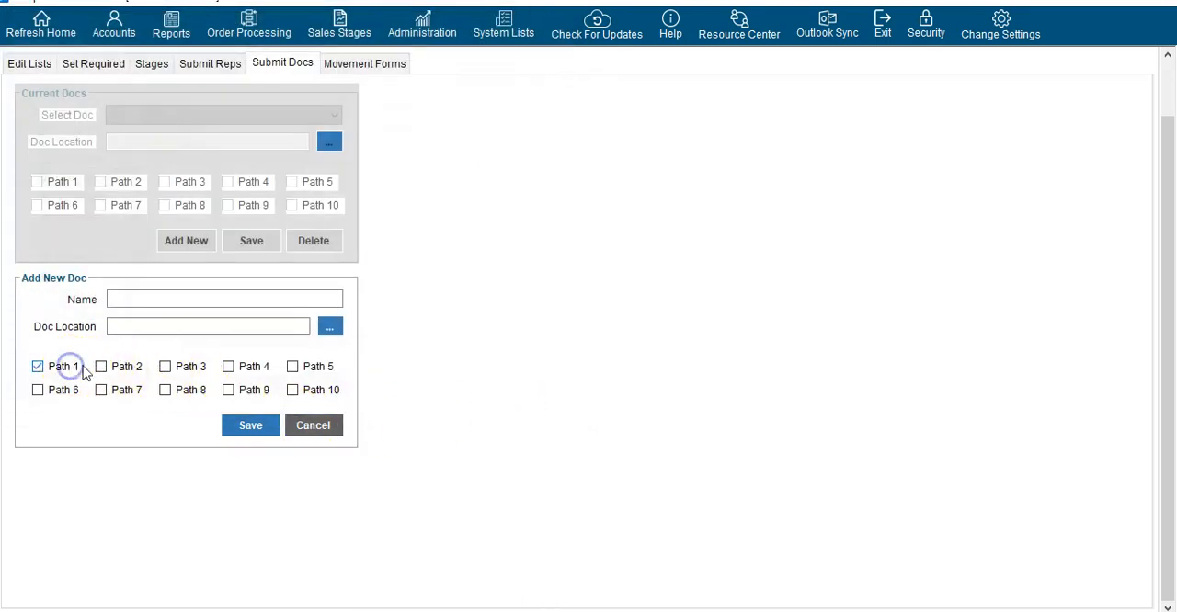
left_click(99, 366)
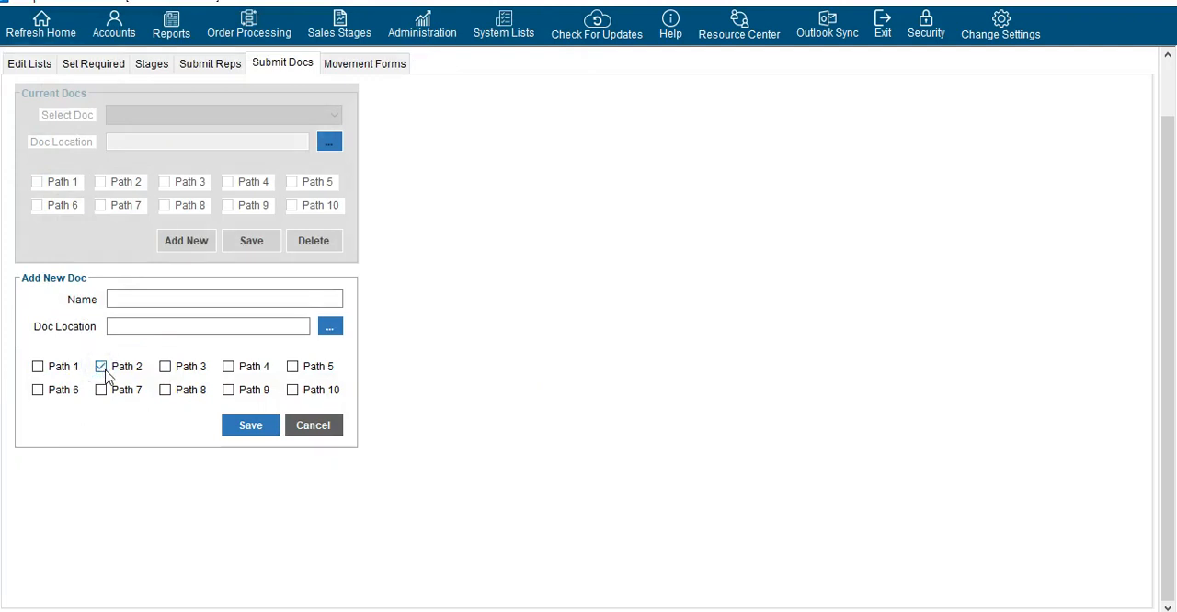
left_click(102, 368)
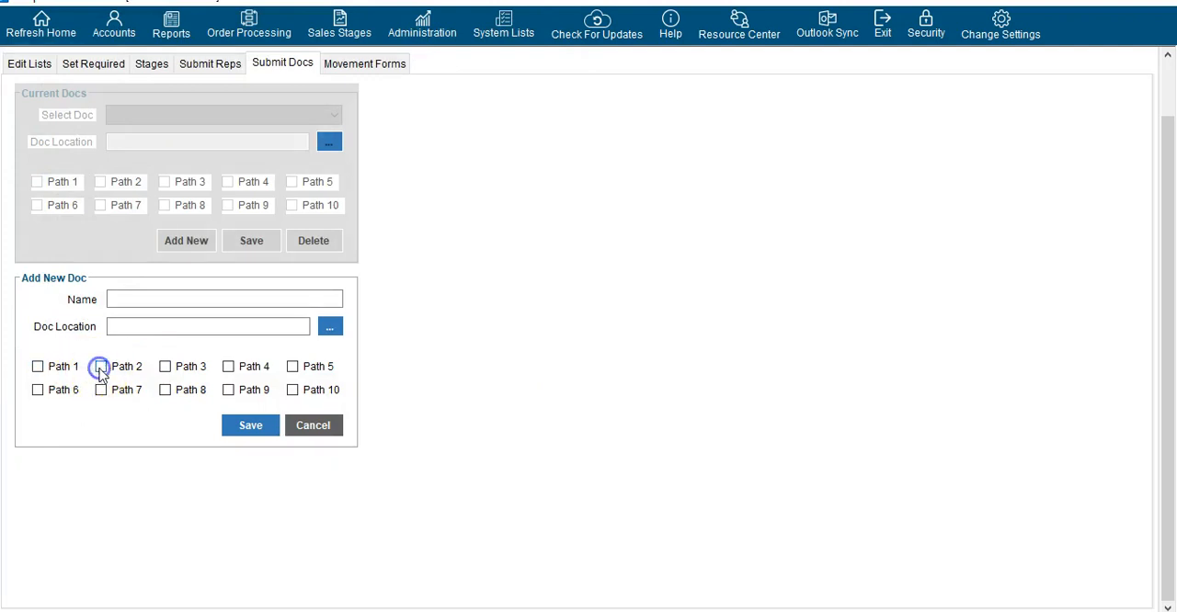
left_click(313, 426)
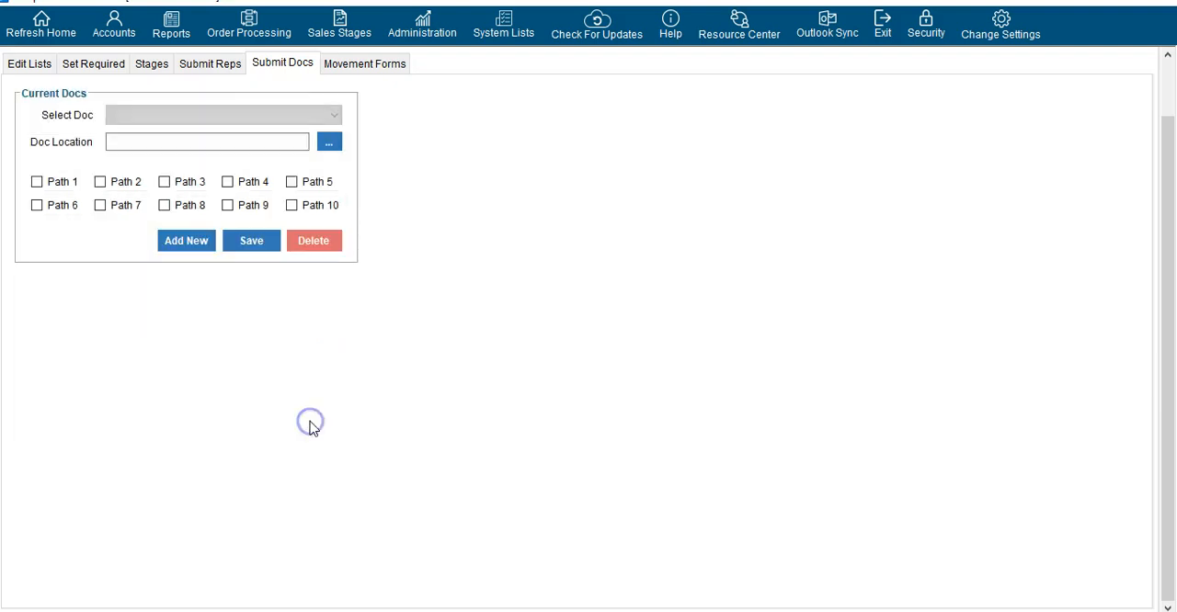
Open the Movement Forms settings and view the available Movement Form Location options without changing the selection
left_click(364, 65)
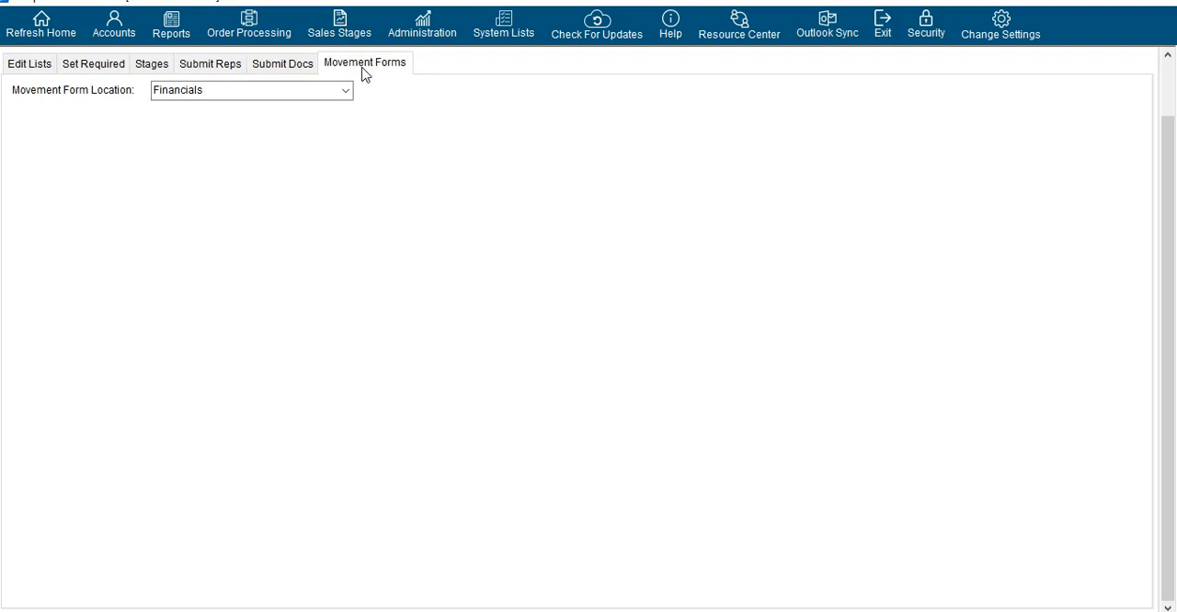
left_click(347, 92)
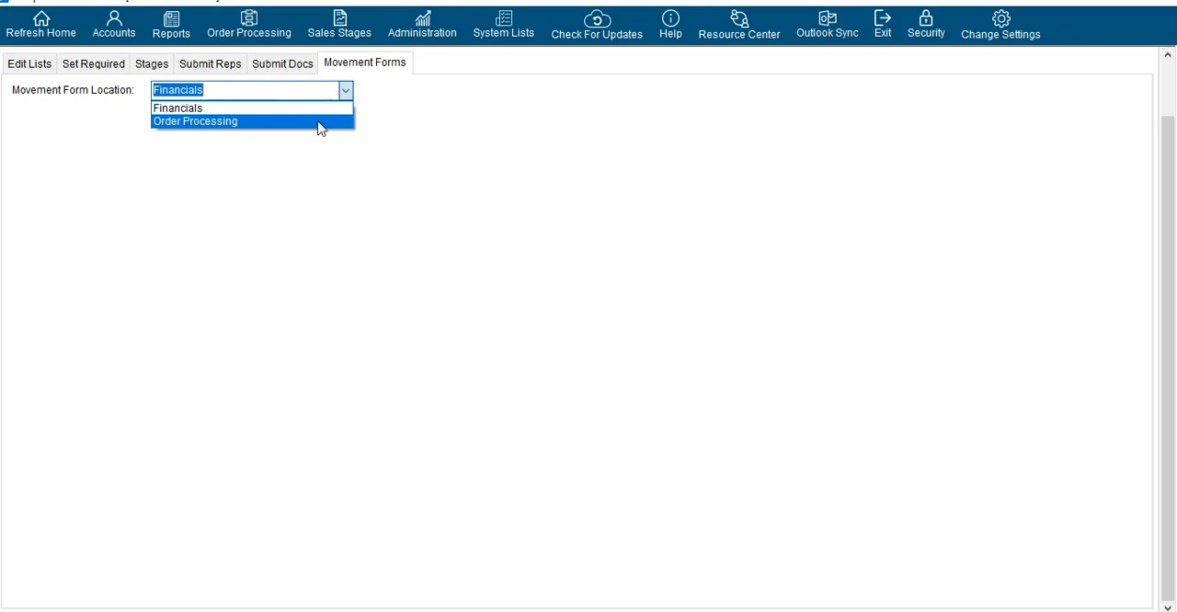
left_click(318, 171)
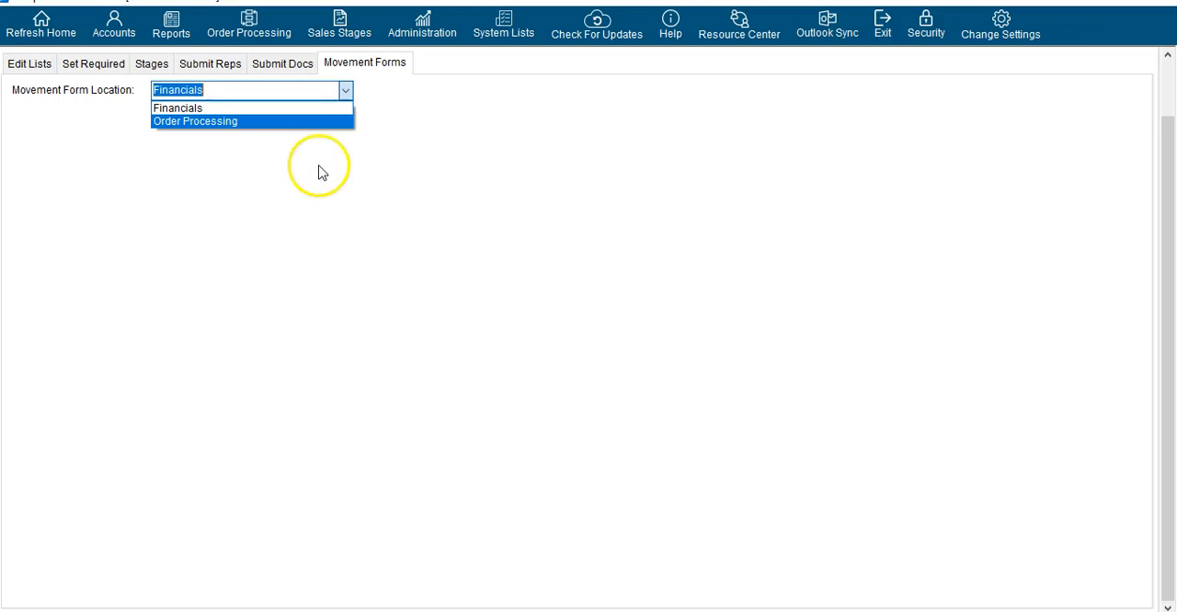
left_click(246, 333)
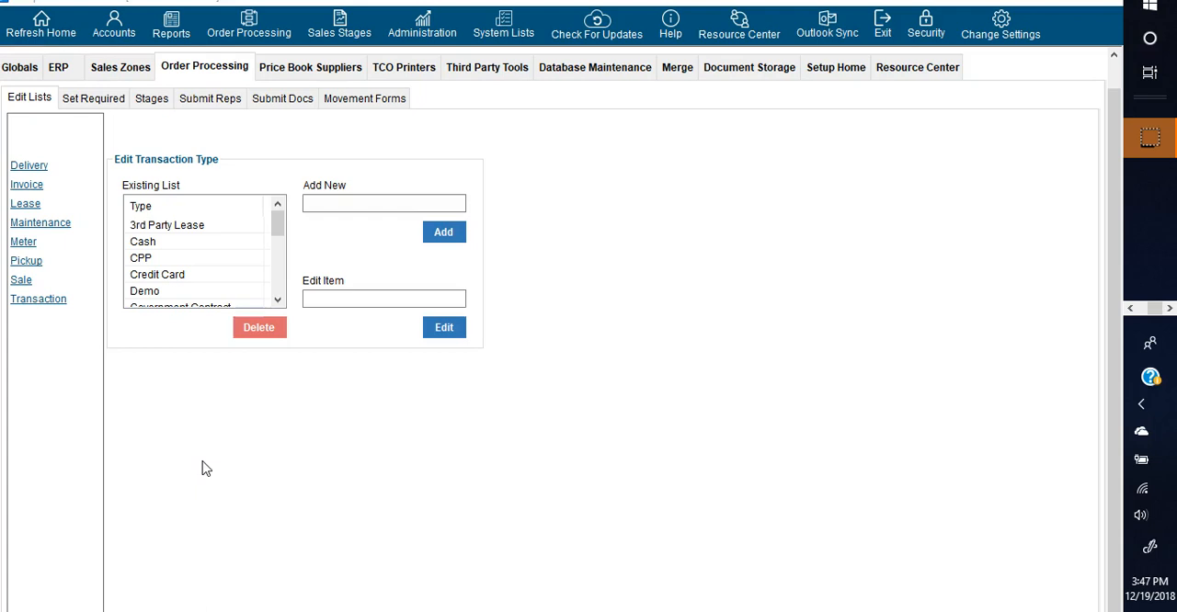
left_click(186, 476)
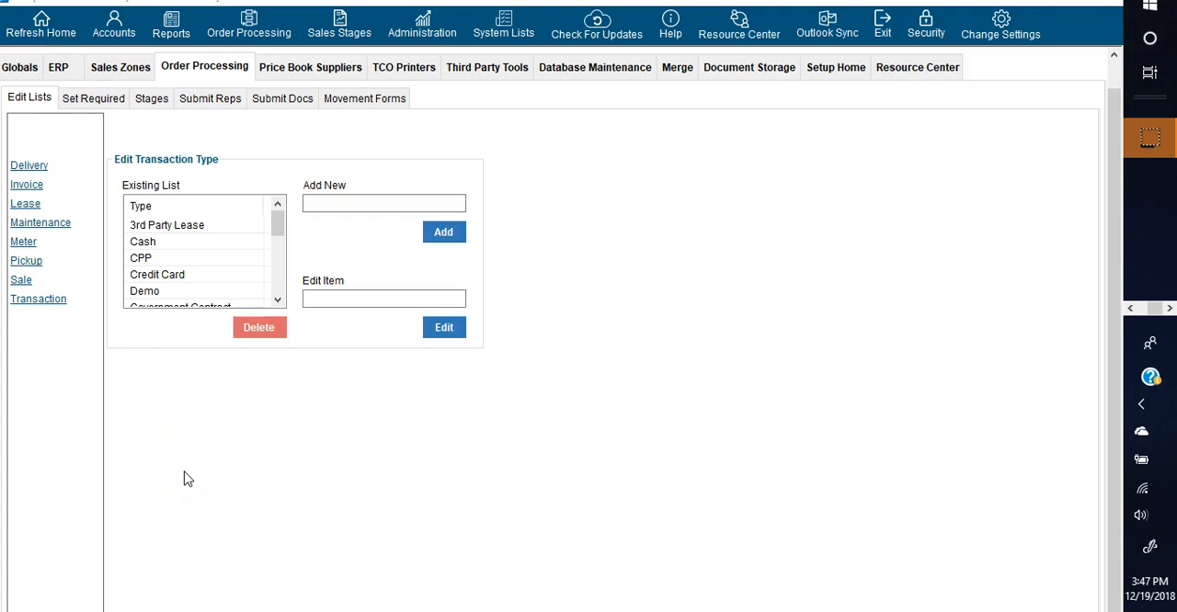